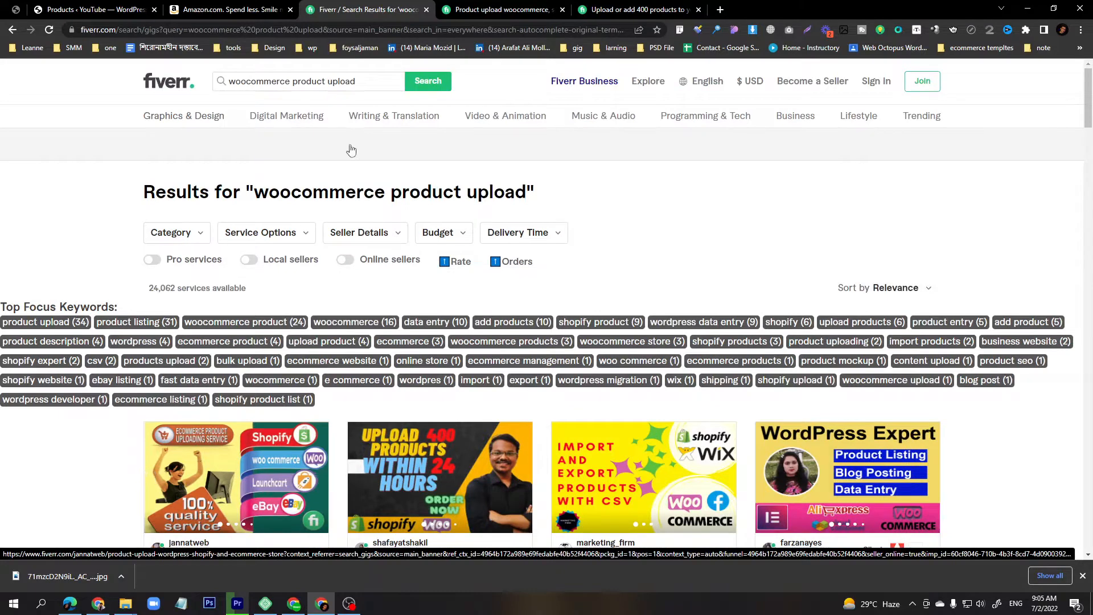
Examine the Fiverr search results for woocommerce product upload, including the number of services available.
left_click_drag(254, 191, 524, 201)
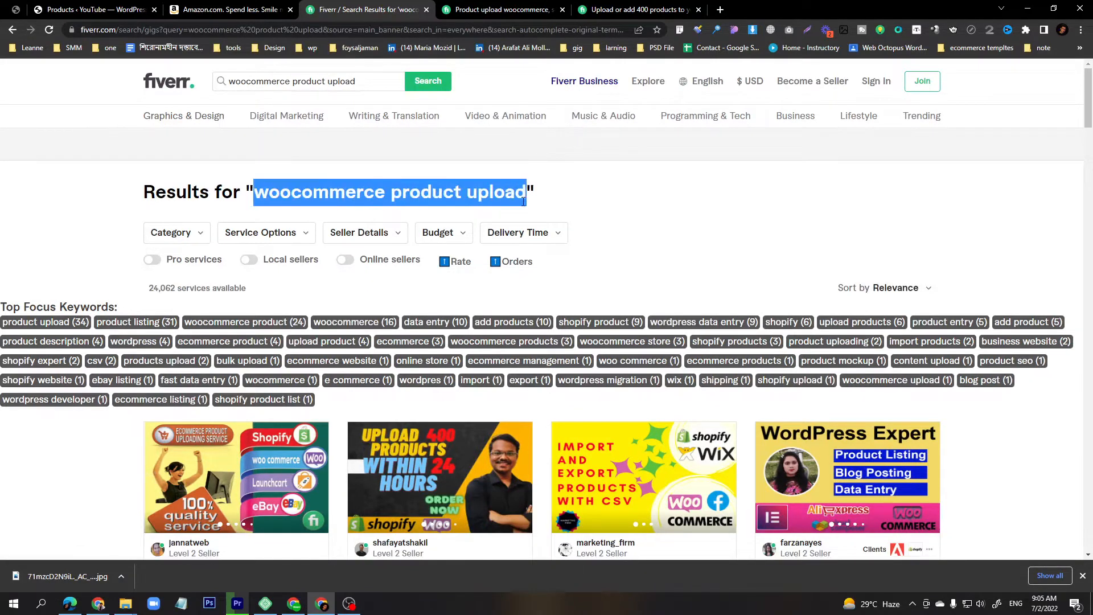
left_click_drag(148, 291, 182, 289)
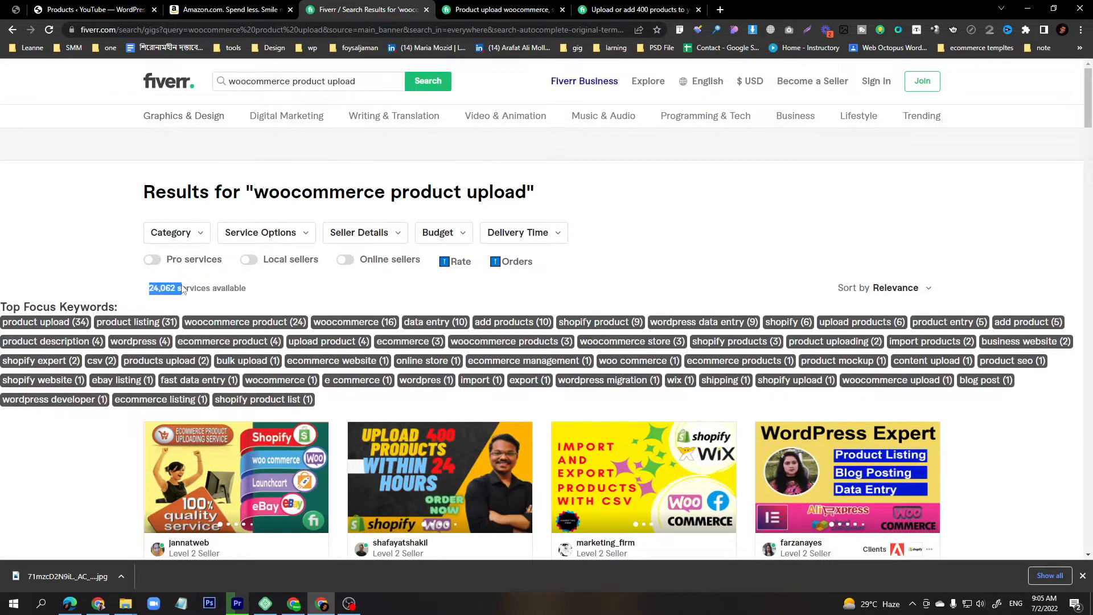
left_click(139, 397)
scroll(111, 431, "down", 5)
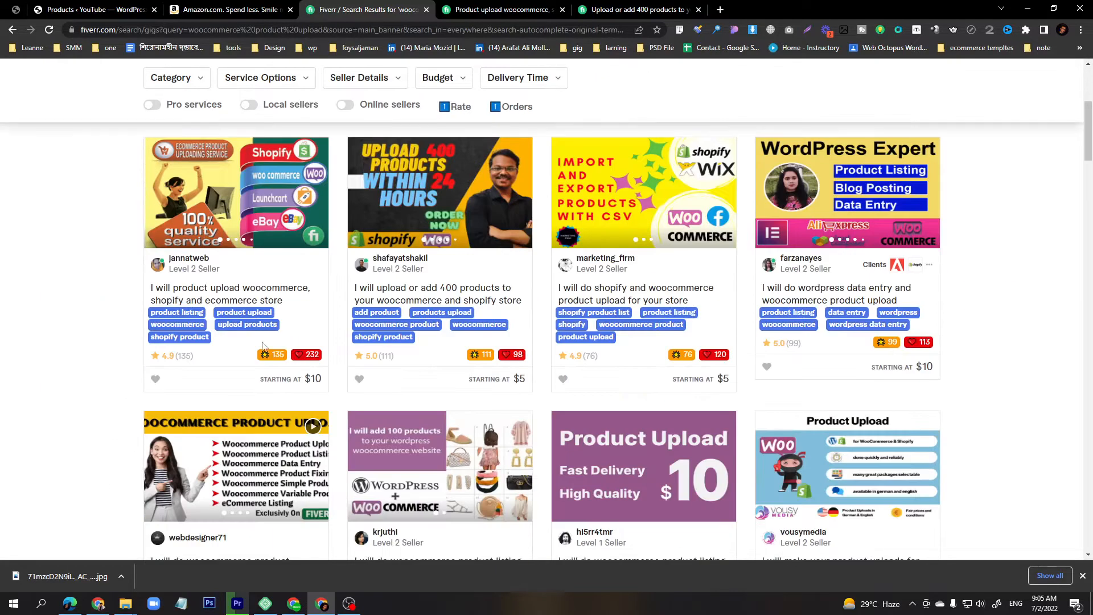
scroll(565, 457, "down", 2)
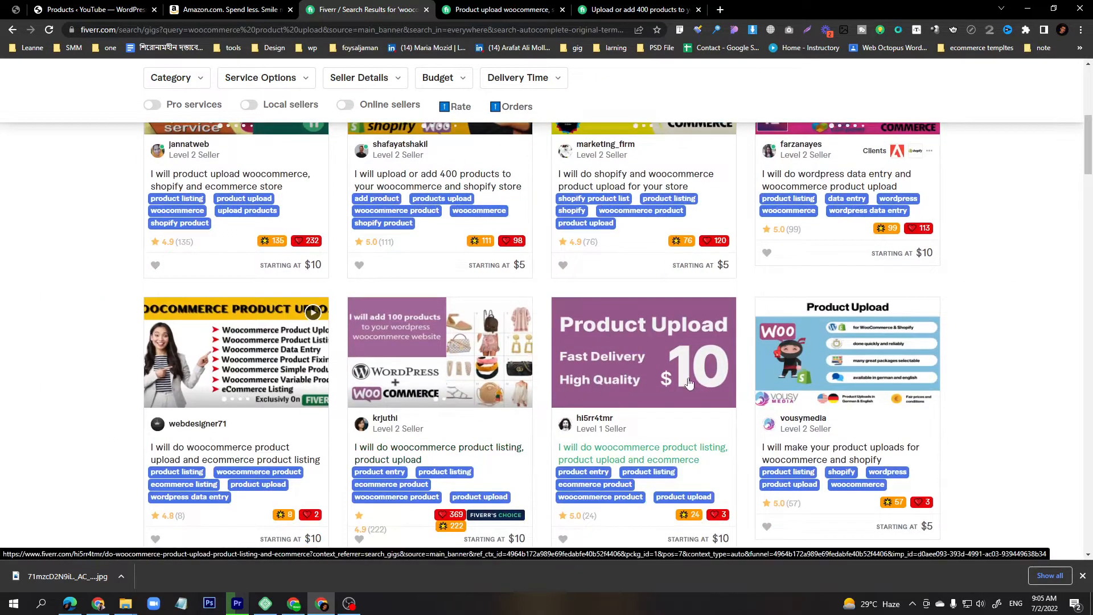
Open the first product upload gig and review its Basic package description and price.
left_click(493, 11)
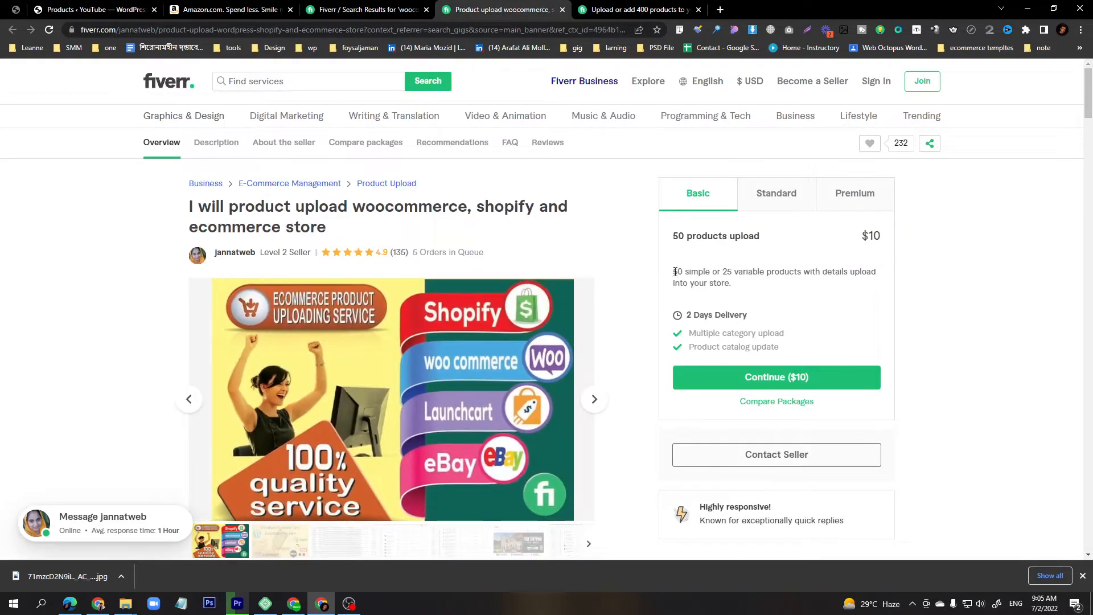
left_click_drag(673, 272, 741, 285)
left_click(736, 274)
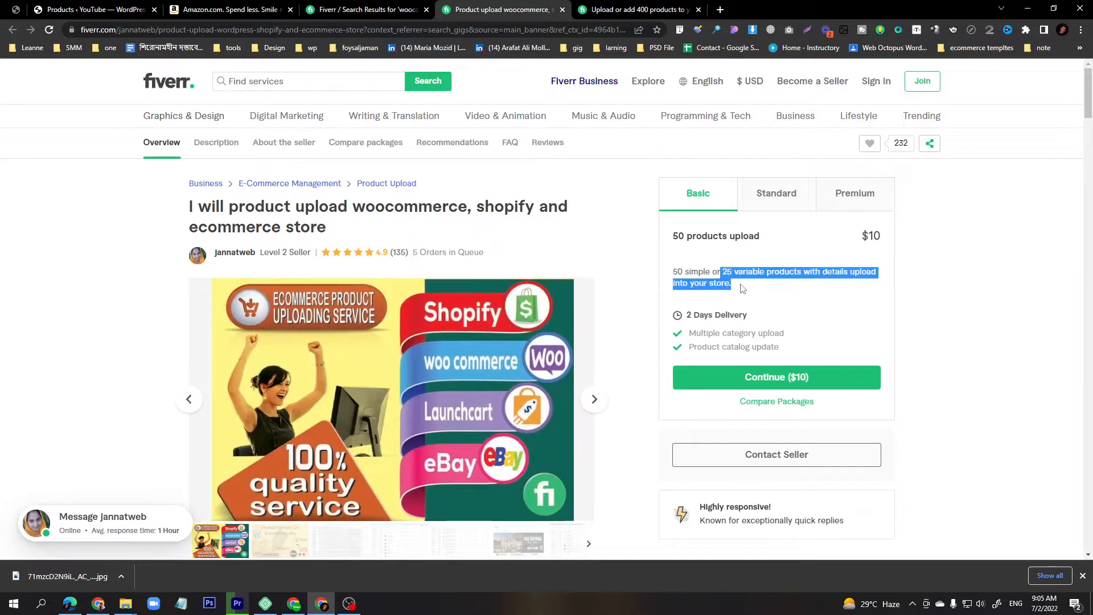
left_click_drag(861, 235, 883, 242)
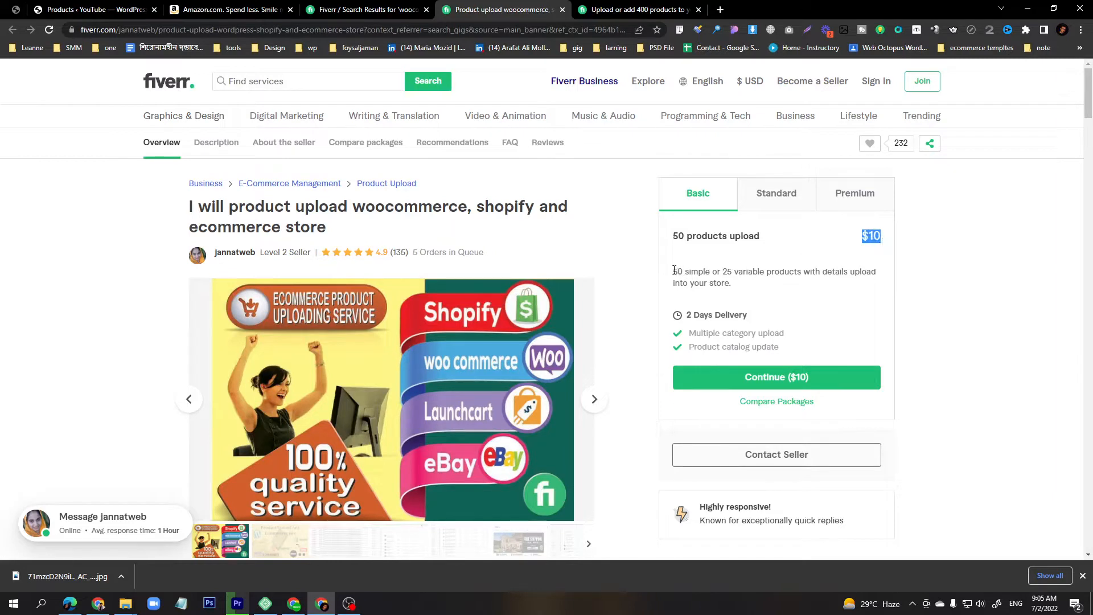
left_click_drag(674, 271, 711, 275)
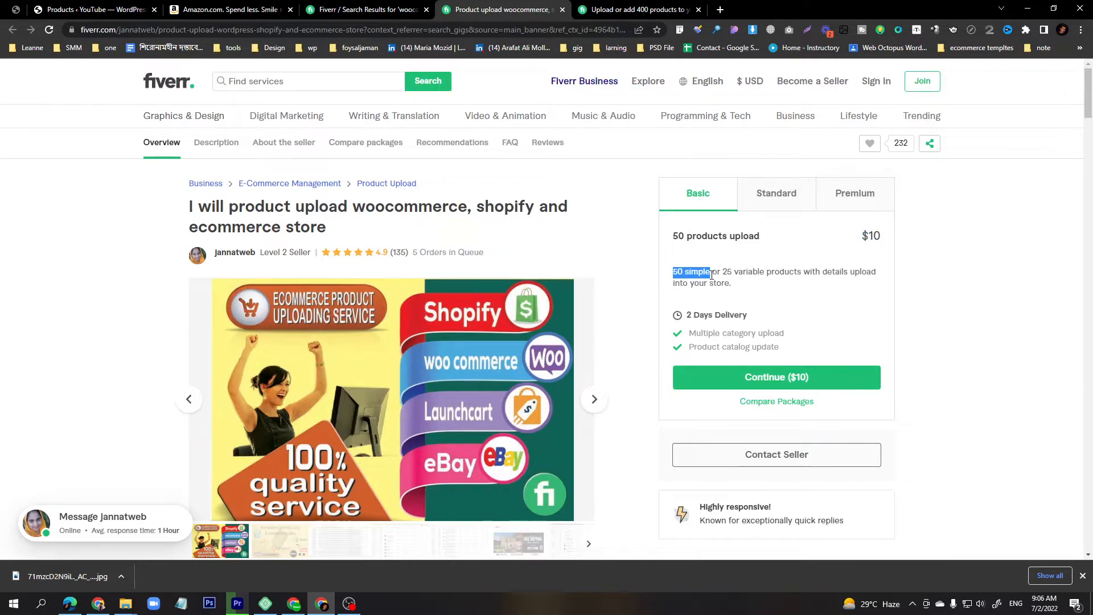
left_click(934, 229)
left_click_drag(723, 272, 766, 274)
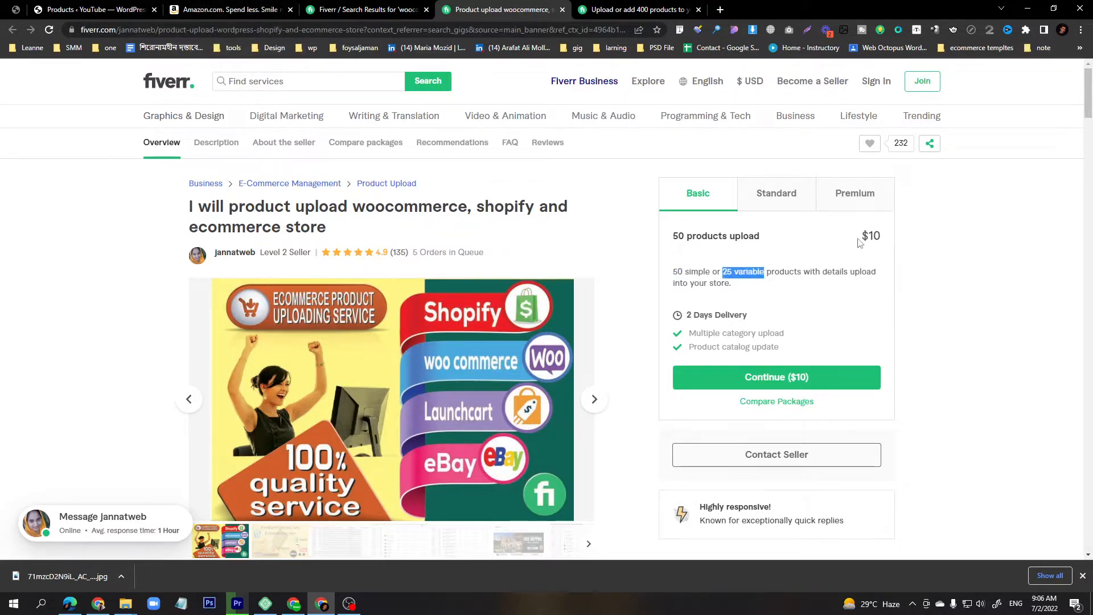
Switch to the second gig and review its Basic package product counts and price.
left_click(658, 12)
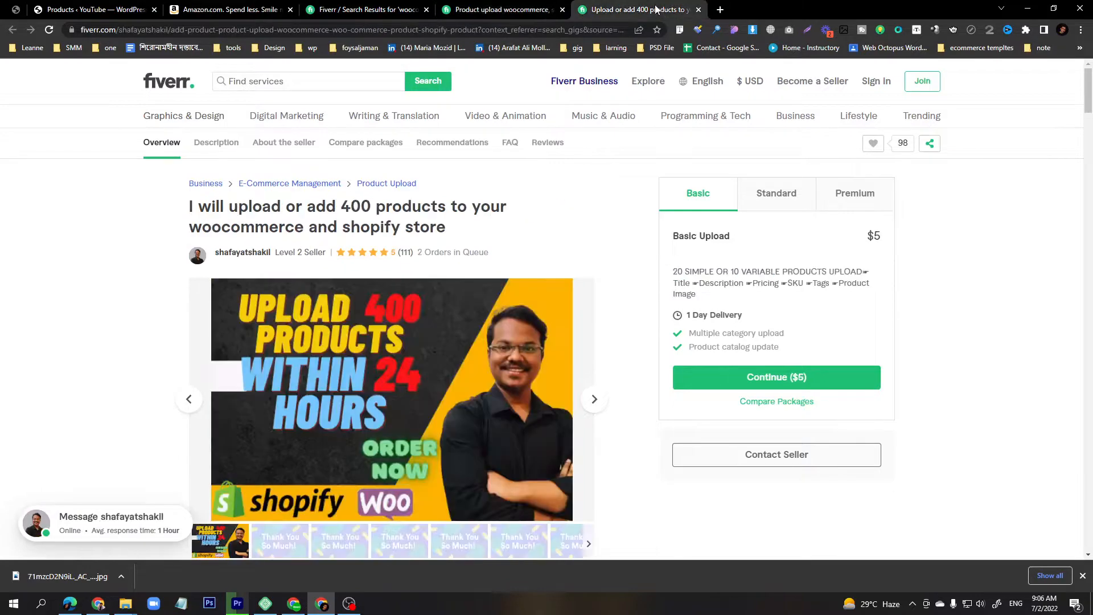
left_click_drag(672, 274, 732, 275)
left_click(715, 272)
double_click(873, 237)
double_click(735, 272)
Browse further down the Fiverr search results, then glance at the Amazon homepage.
left_click(364, 10)
scroll(683, 399, "down", 5)
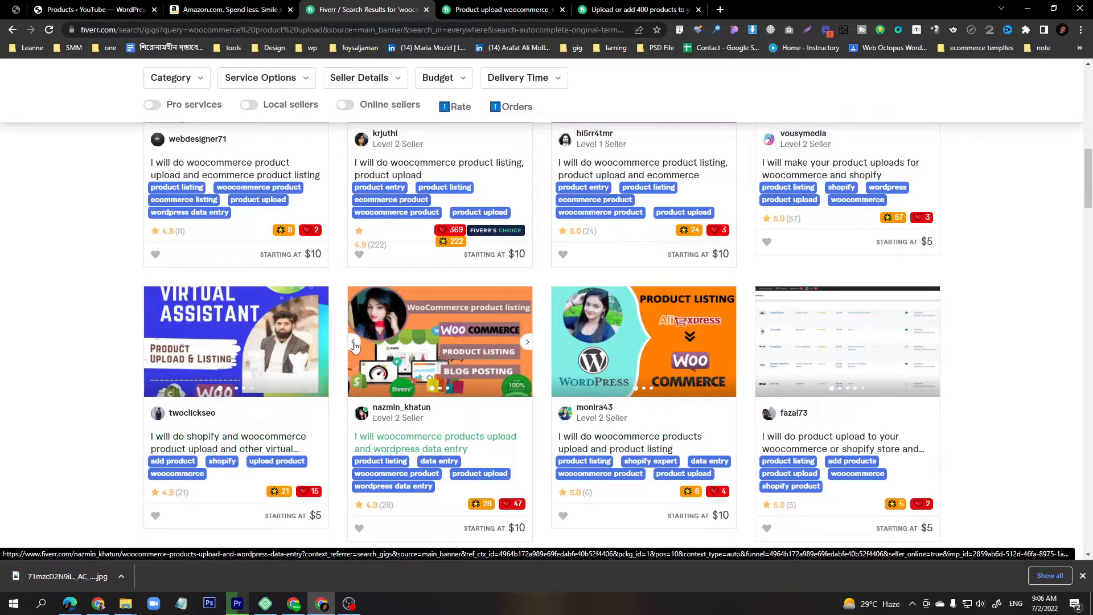
left_click(221, 9)
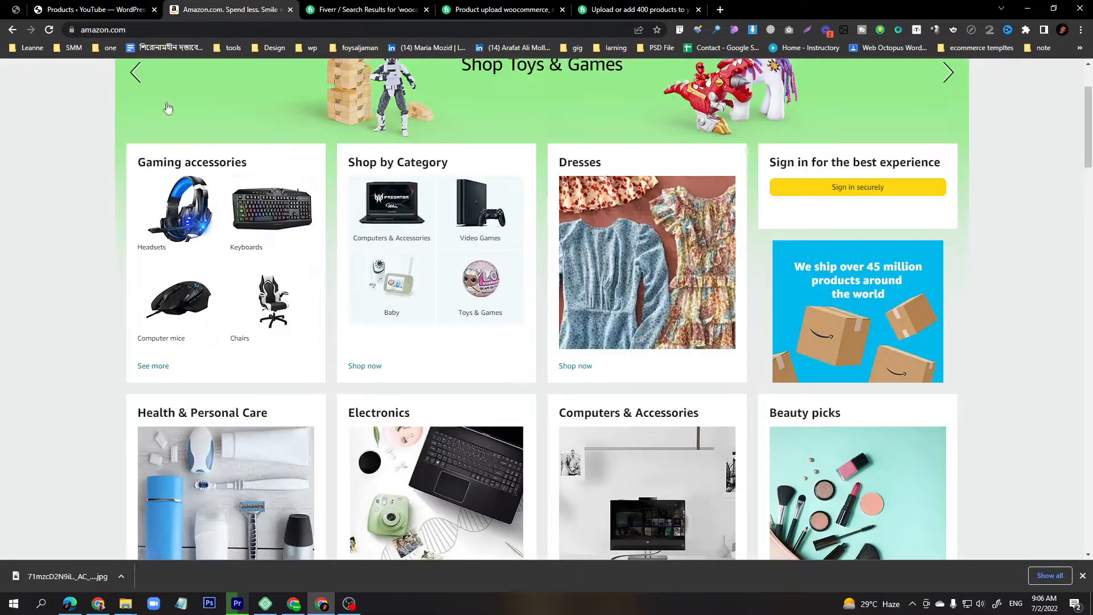
Open the WooCommerce product list and start adding a new product.
left_click(71, 7)
scroll(234, 299, "down", 5)
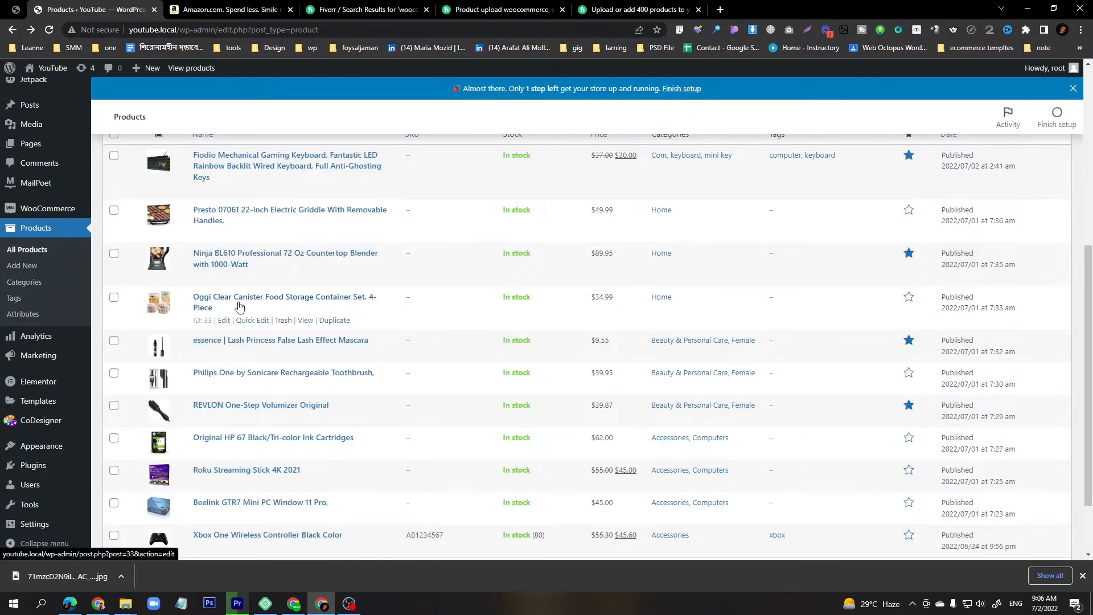
scroll(239, 307, "up", 6)
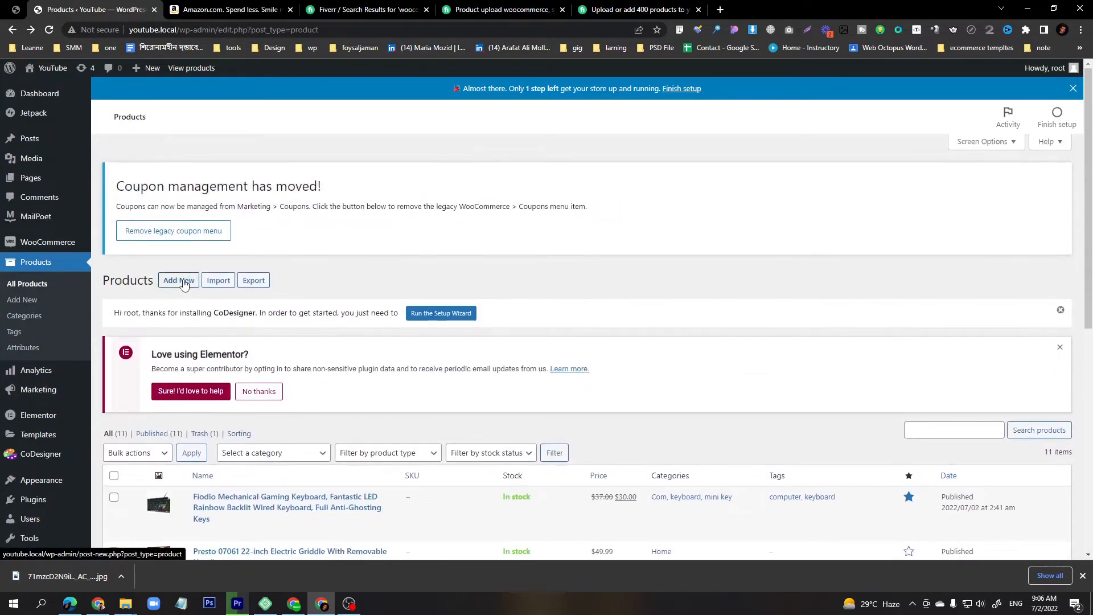
left_click(184, 282)
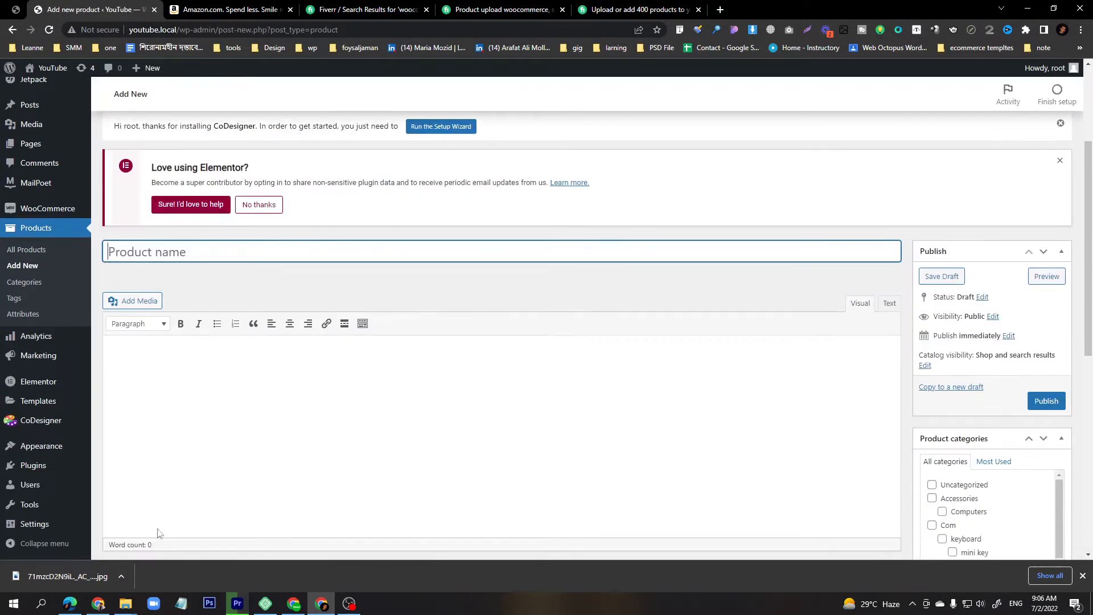
Open the local Products image folder and preview several shirt photos.
left_click(125, 603)
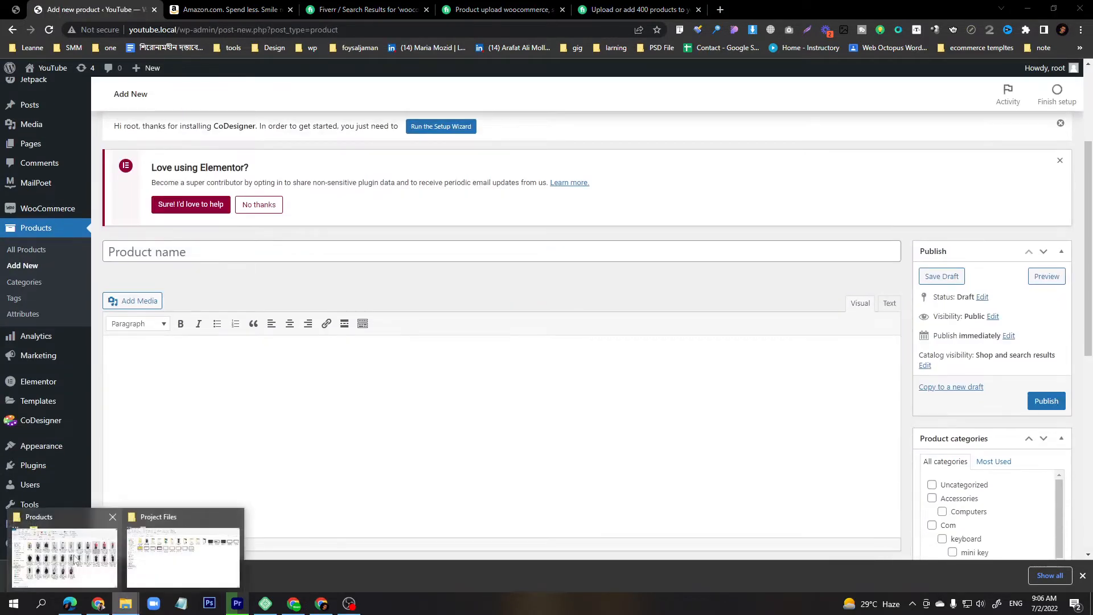
left_click(74, 560)
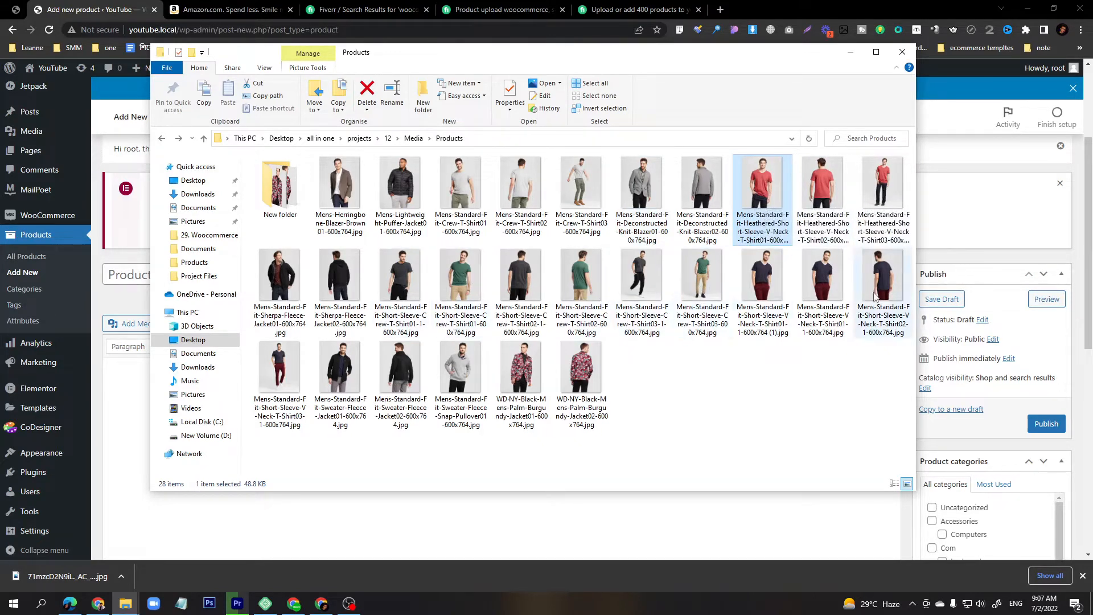
double_click(761, 200)
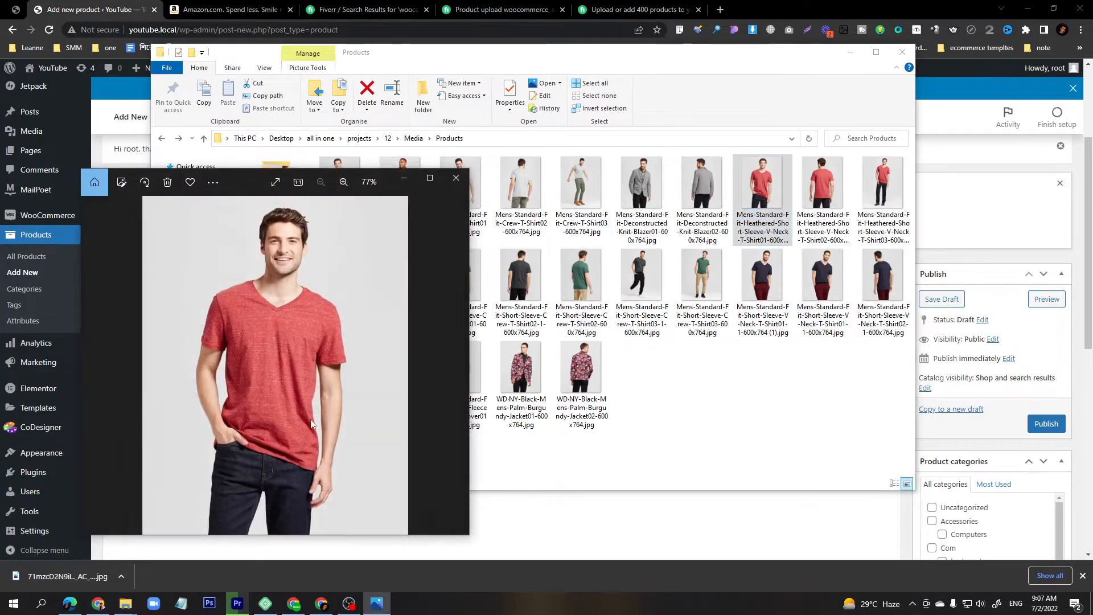
left_click(456, 177)
double_click(581, 276)
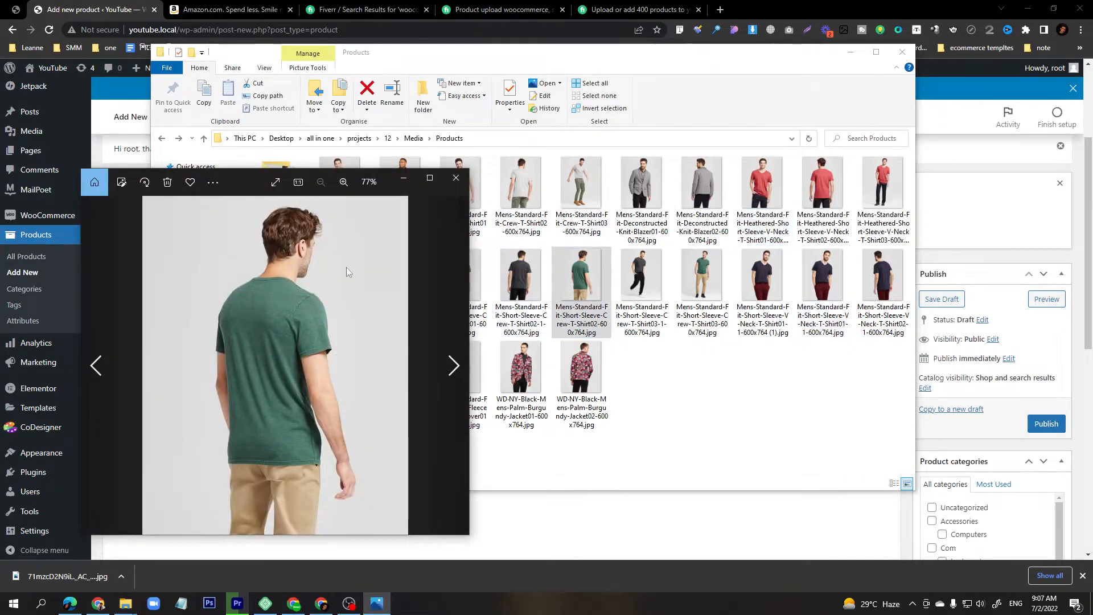
left_click(455, 177)
double_click(883, 276)
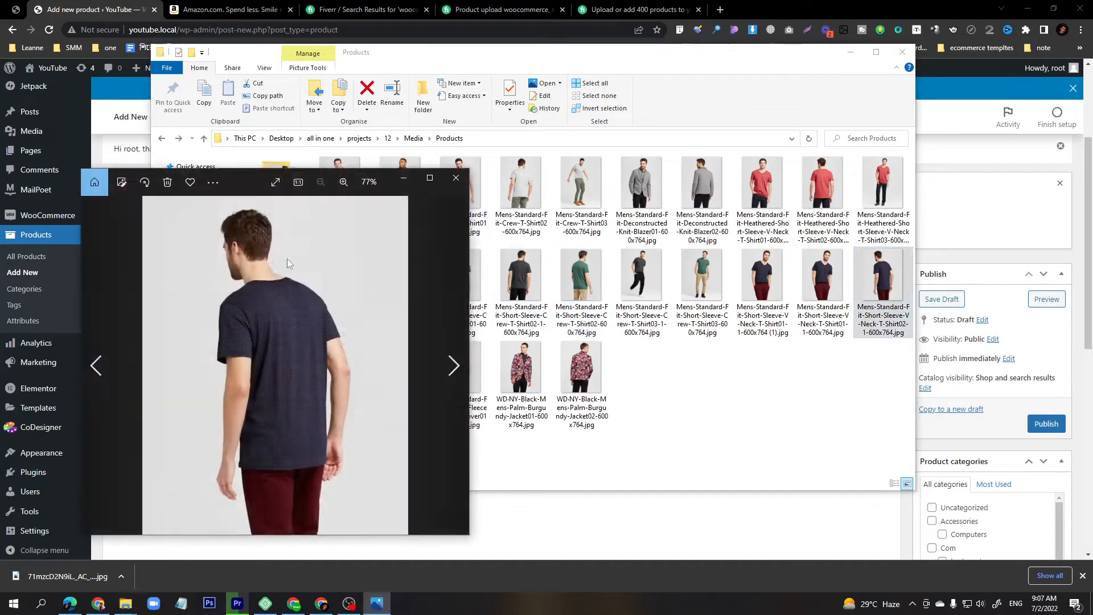
left_click(455, 177)
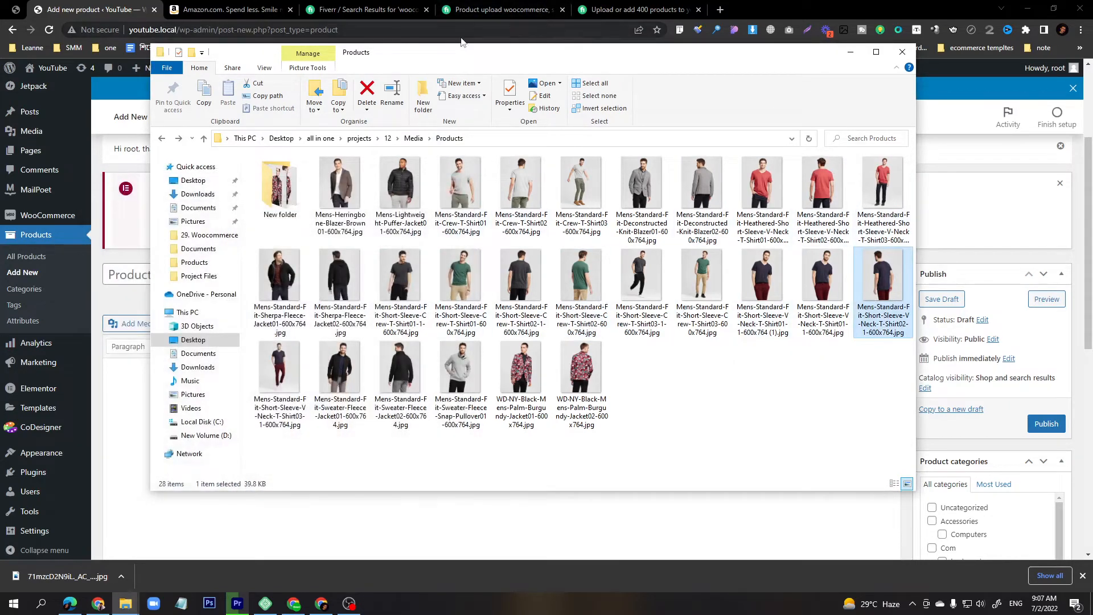
Open the Manhattan Toy Winkel rattle page on Amazon and examine its price and details.
left_click(227, 9)
scroll(400, 133, "down", 12)
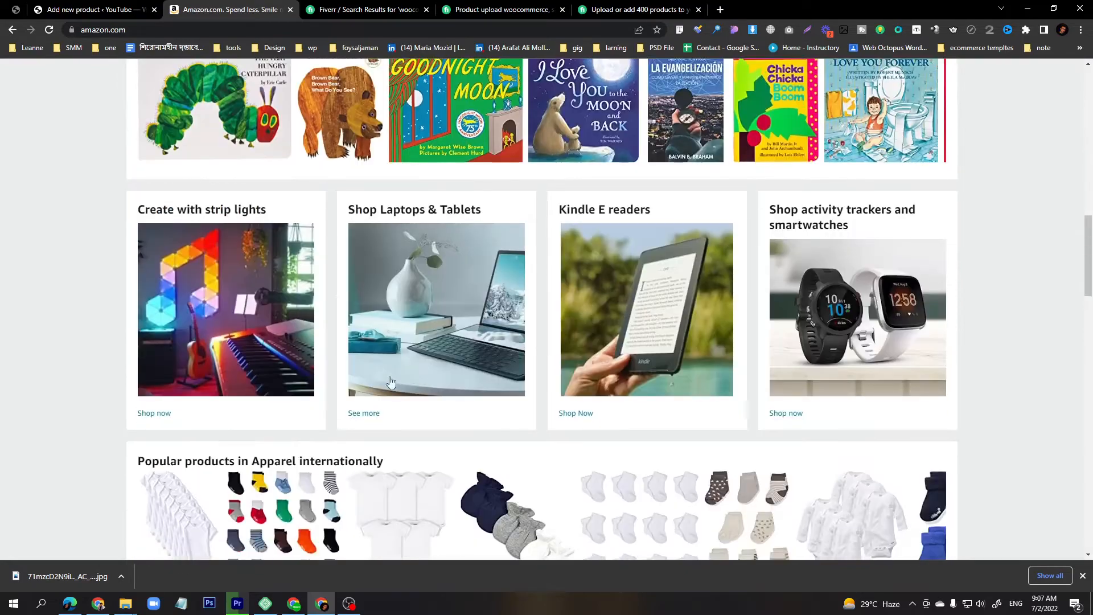
scroll(319, 399, "down", 5)
left_click(306, 379)
scroll(325, 427, "down", 2)
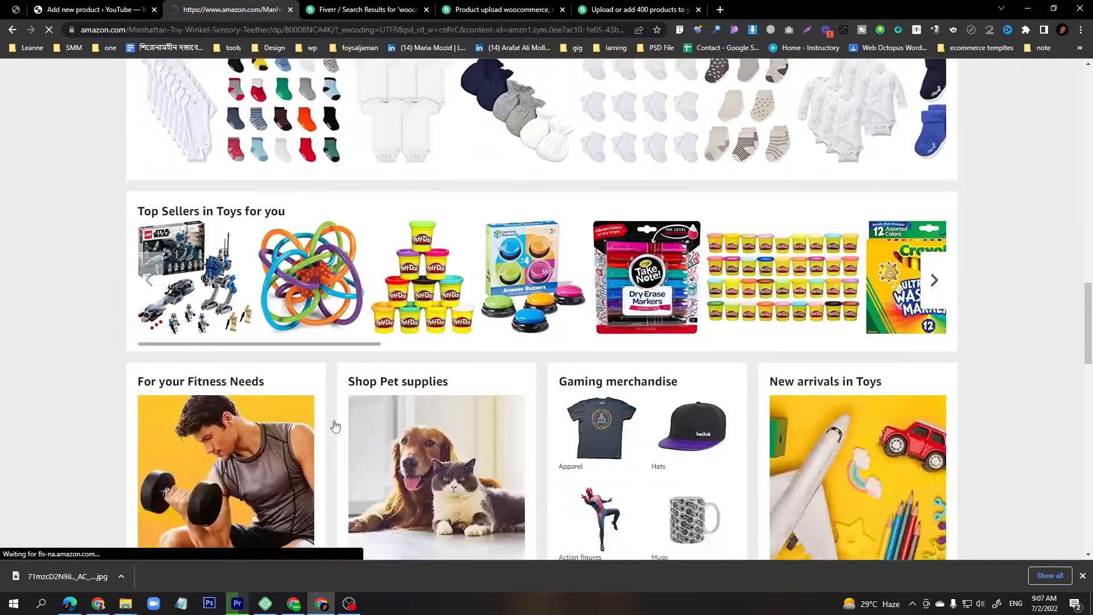
scroll(518, 371, "down", 7)
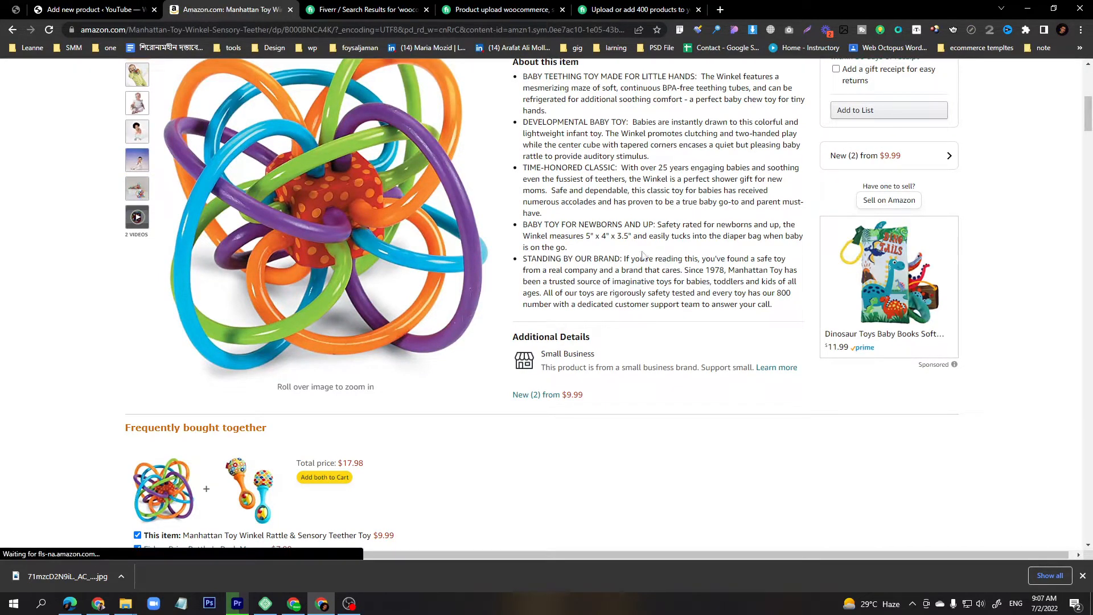
scroll(642, 254, "up", 4)
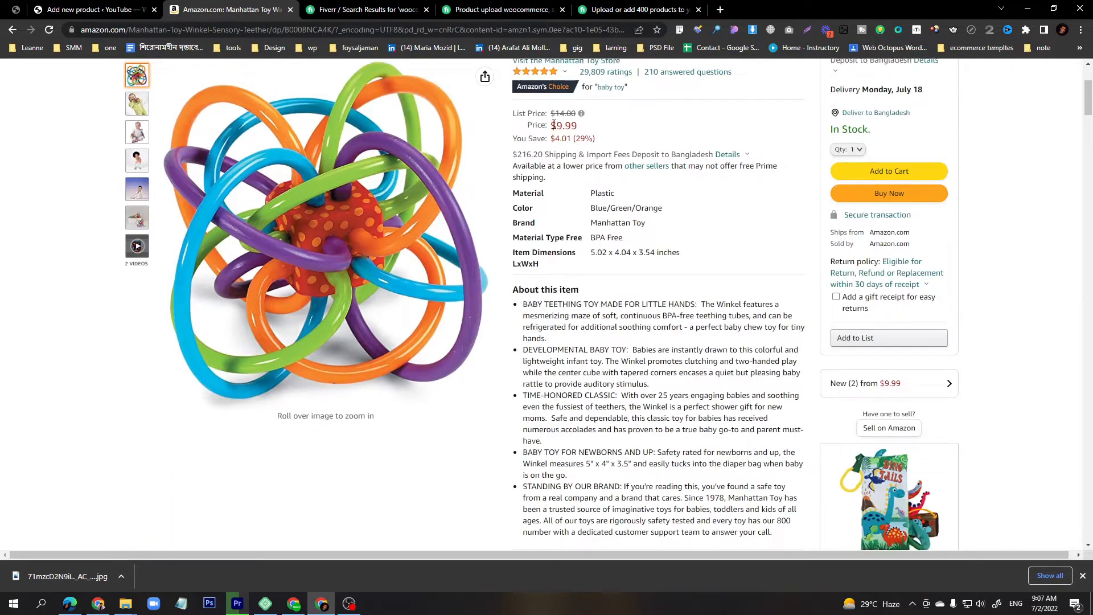
left_click_drag(554, 125, 574, 124)
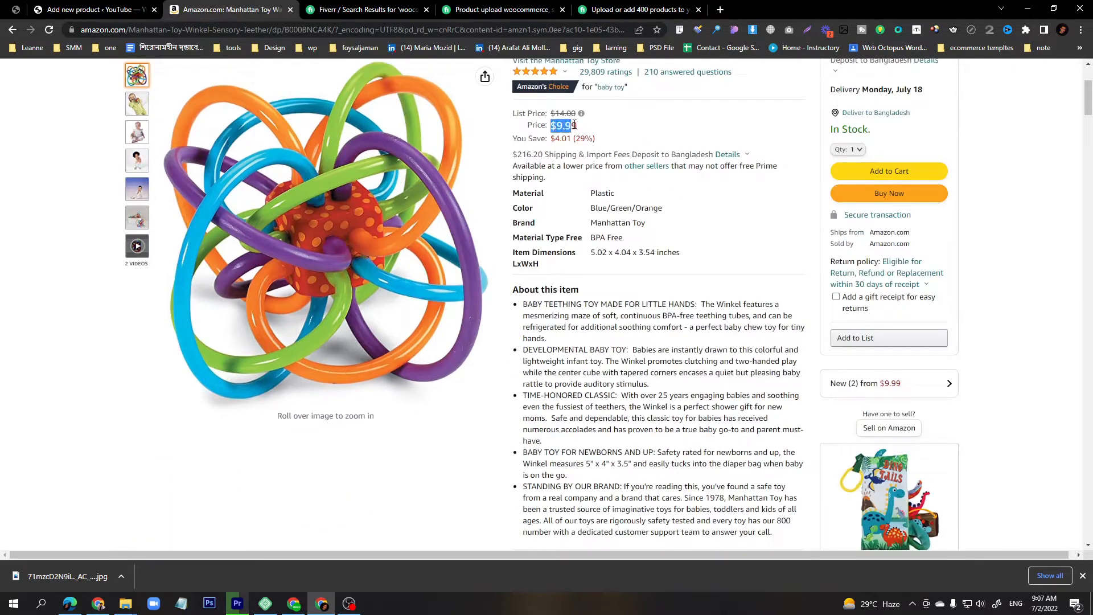
left_click(599, 509)
left_click_drag(551, 129, 574, 125)
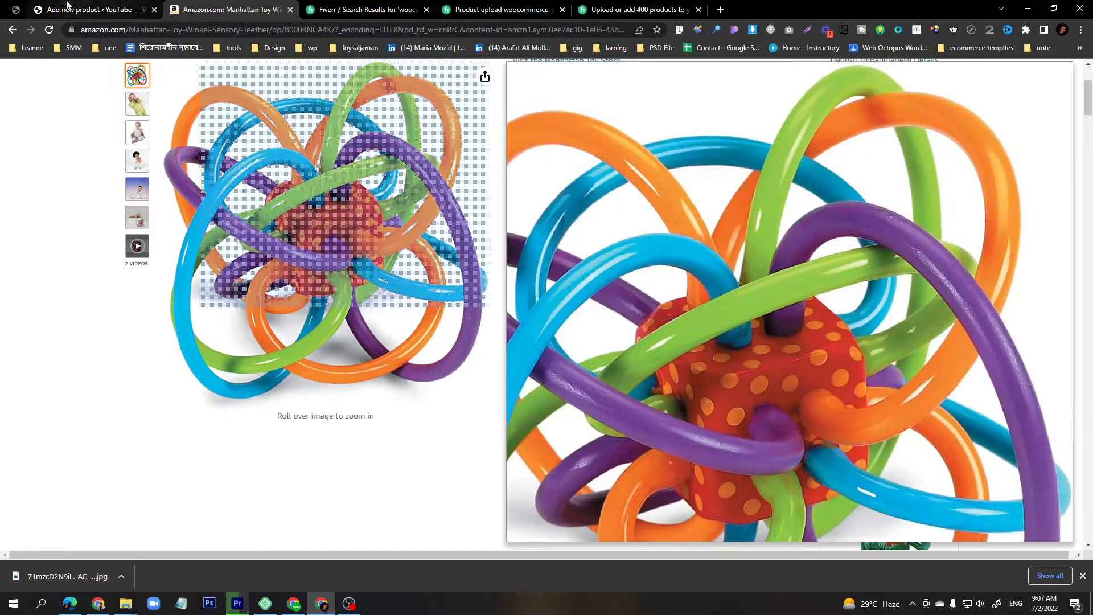
Enter Polo T-shirt as the new product's name.
left_click(80, 9)
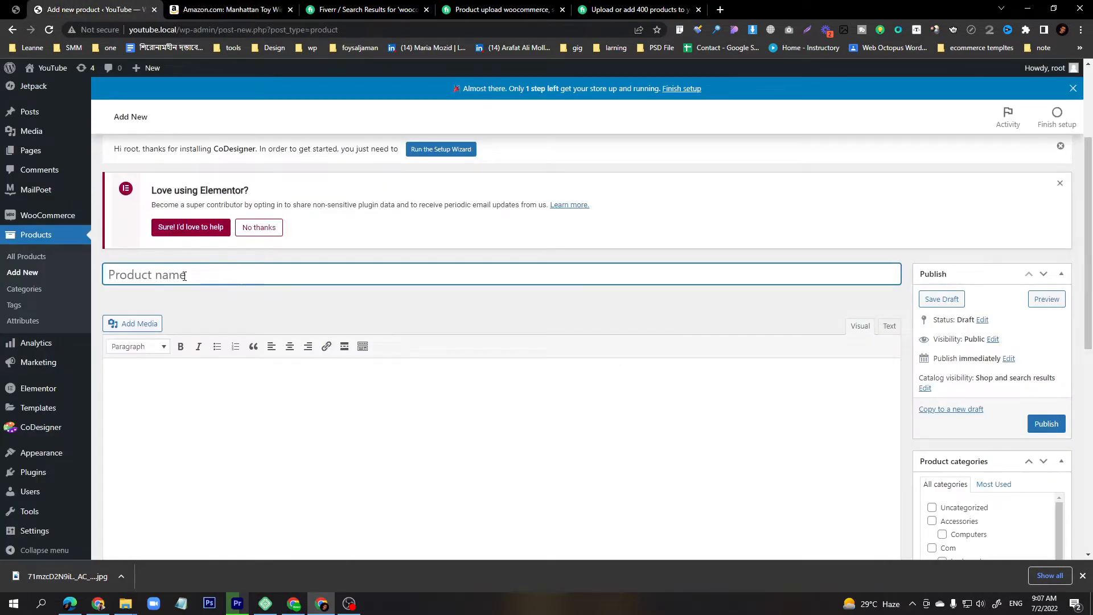
type("Re")
key("BackSpace")
type("Polo T-shosr")
key("BackSpace")
key("BackSpace")
key("BackSpace")
type("isr")
key("Tab")
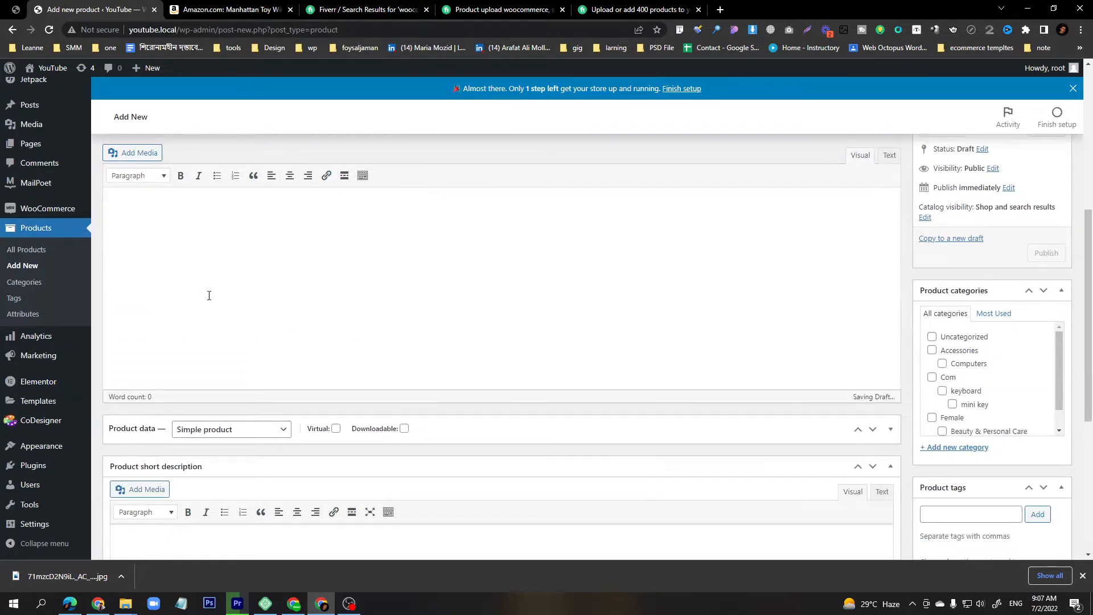
Copy the first two About this item bullets from the Amazon product page.
left_click(720, 10)
left_click(128, 10)
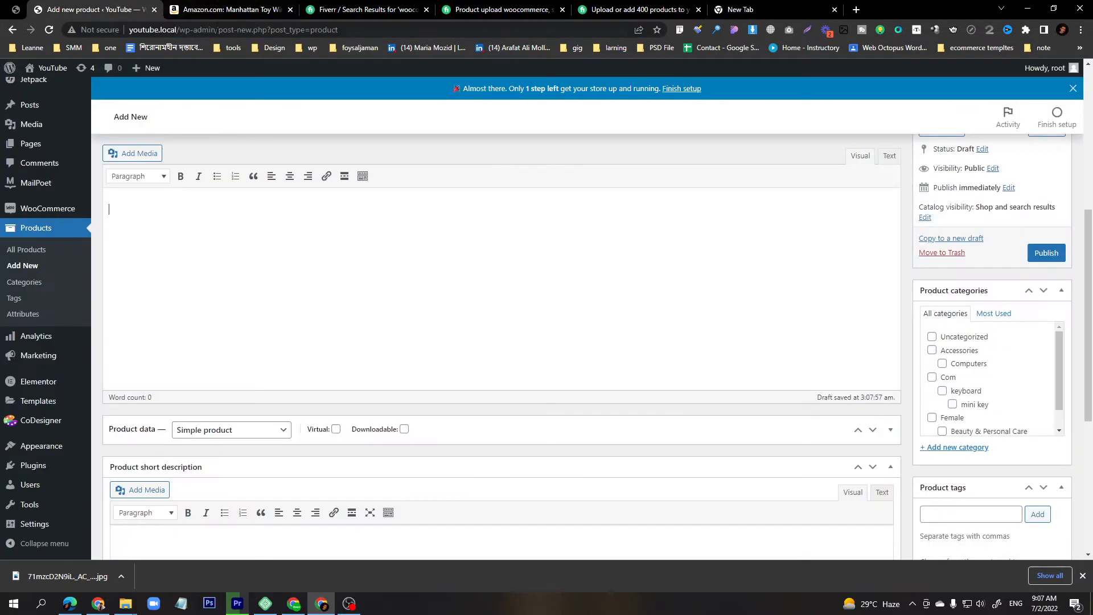
left_click(228, 9)
scroll(735, 309, "down", 15)
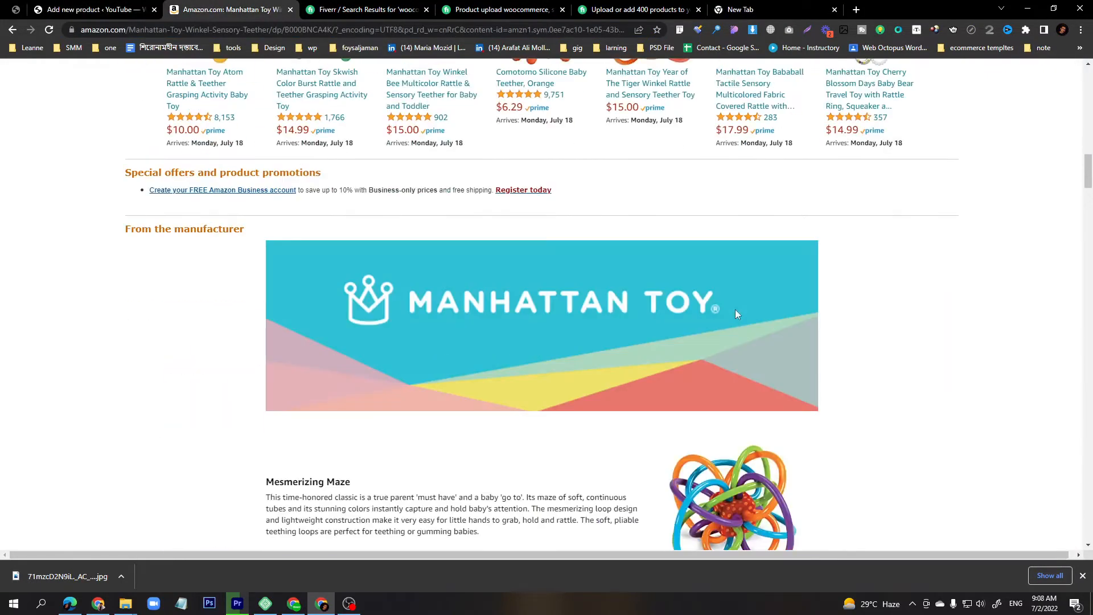
scroll(735, 309, "up", 10)
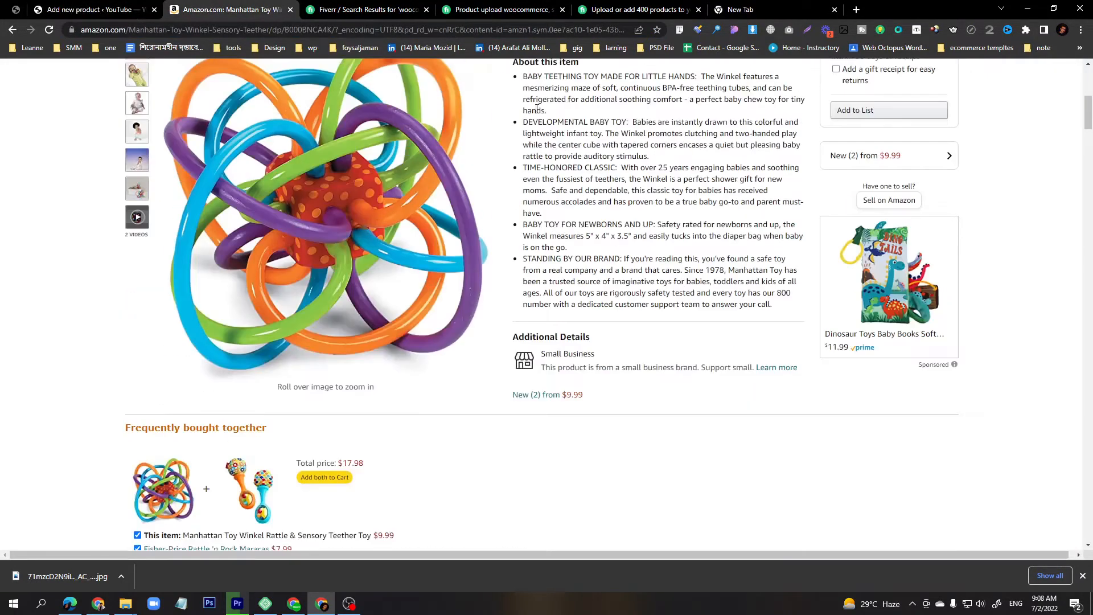
left_click_drag(522, 75, 663, 158)
key("ctrl+c")
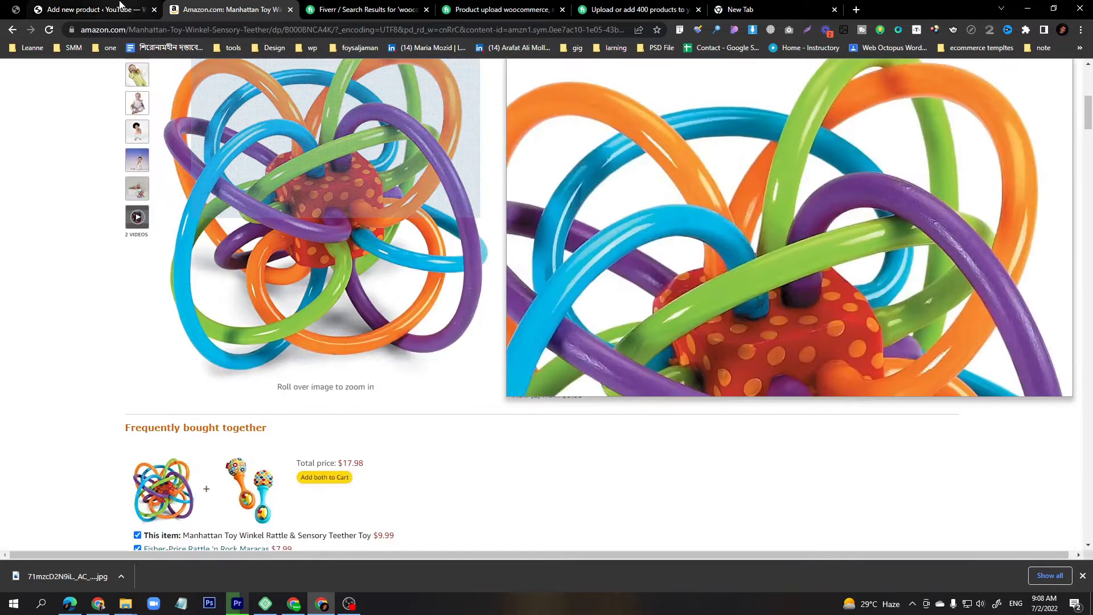
Paste the copied bullets into the main product description and undo the paste.
left_click(120, 10)
left_click(286, 261)
key("ctrl+v")
key("ctrl+z")
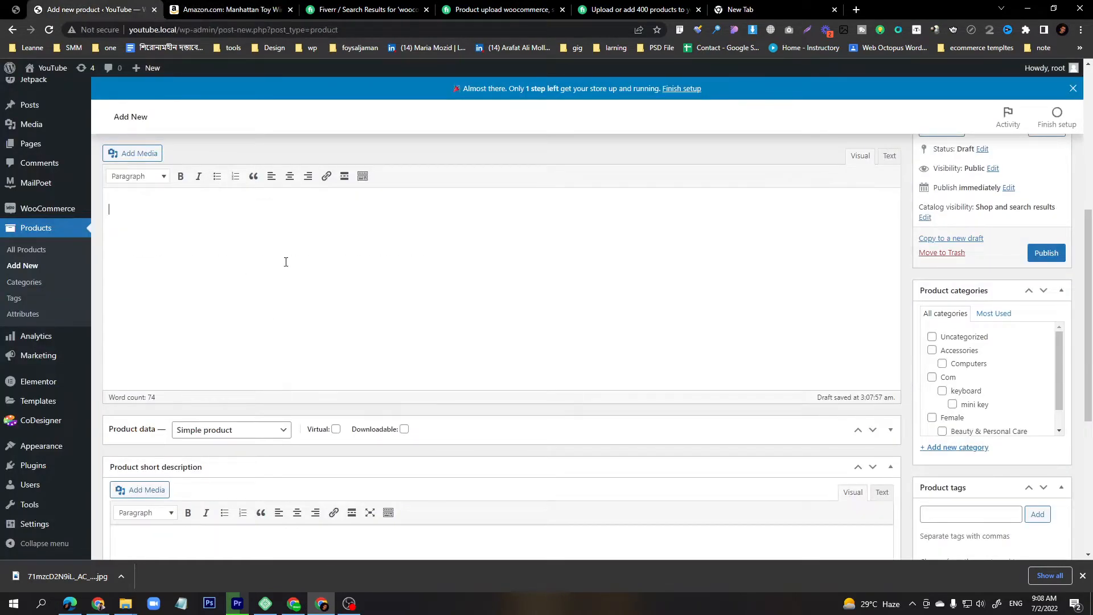
Paste the copied bullets into the product short description, then return to the Amazon page.
scroll(286, 262, "down", 5)
key("ctrl+v")
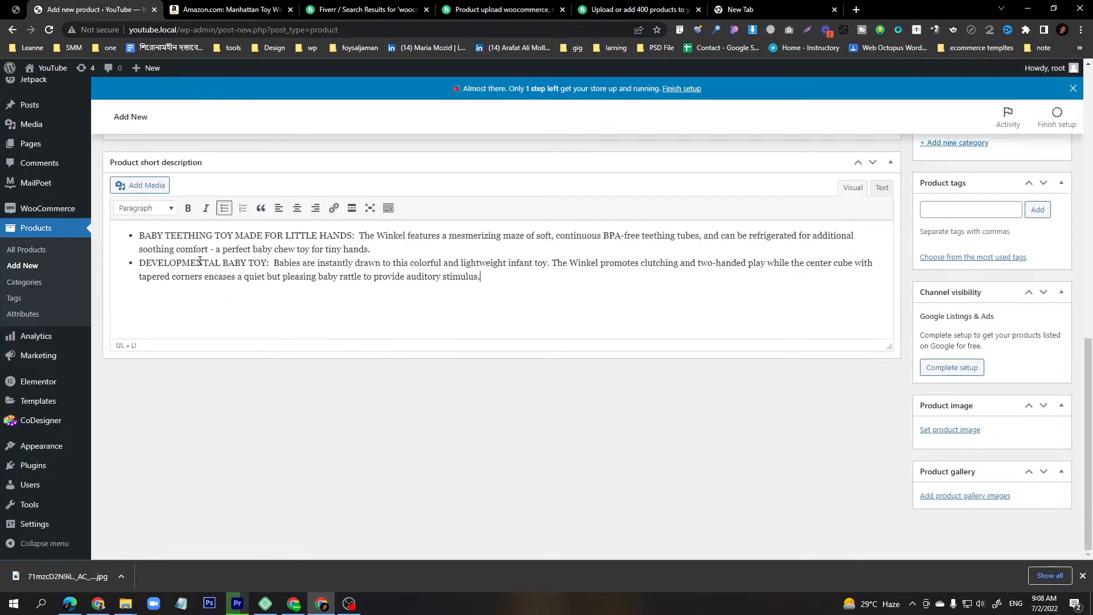
scroll(200, 257, "up", 10)
left_click(228, 10)
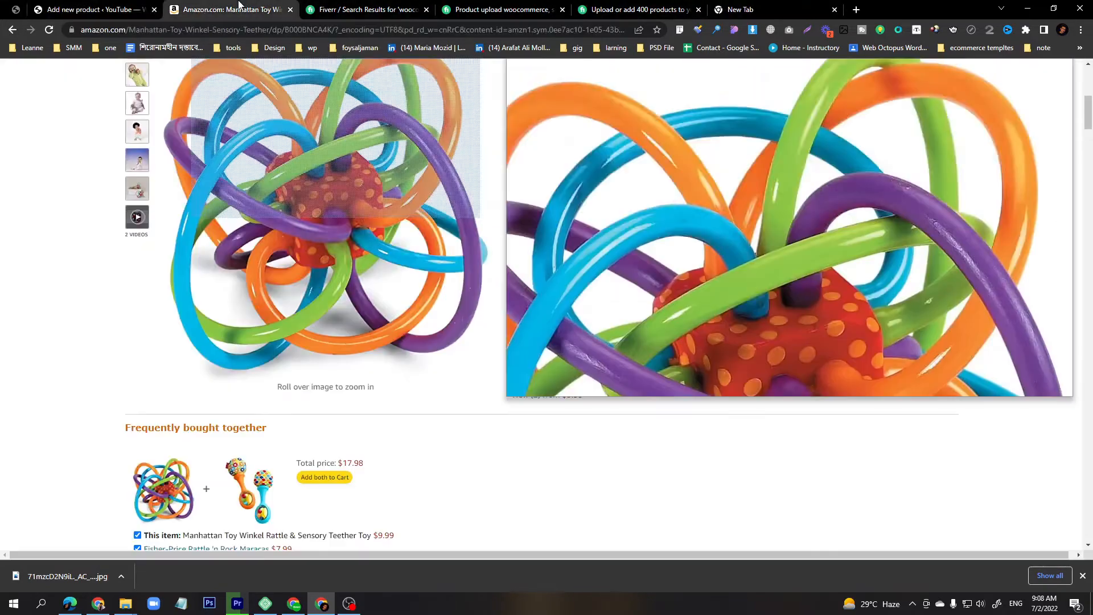
Select the From the manufacturer content on the Amazon product page to copy it.
scroll(377, 339, "down", 10)
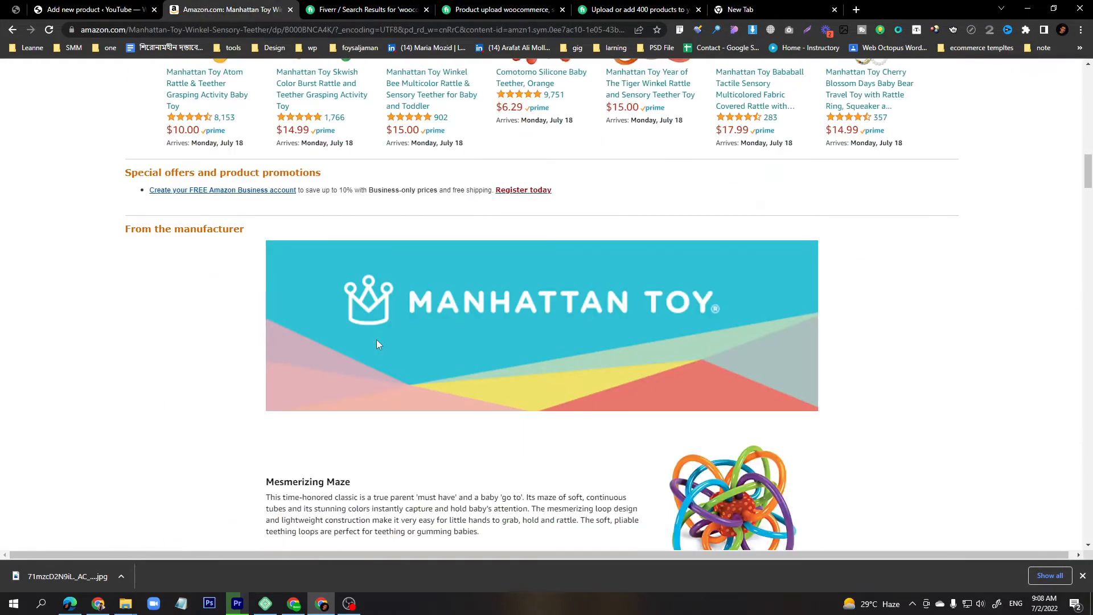
scroll(377, 340, "down", 6)
left_click_drag(263, 141, 432, 190)
key("ctrl+c")
scroll(569, 485, "down", 6)
left_click_drag(471, 279, 755, 384)
Paste the manufacturer content into the main product description.
left_click(104, 11)
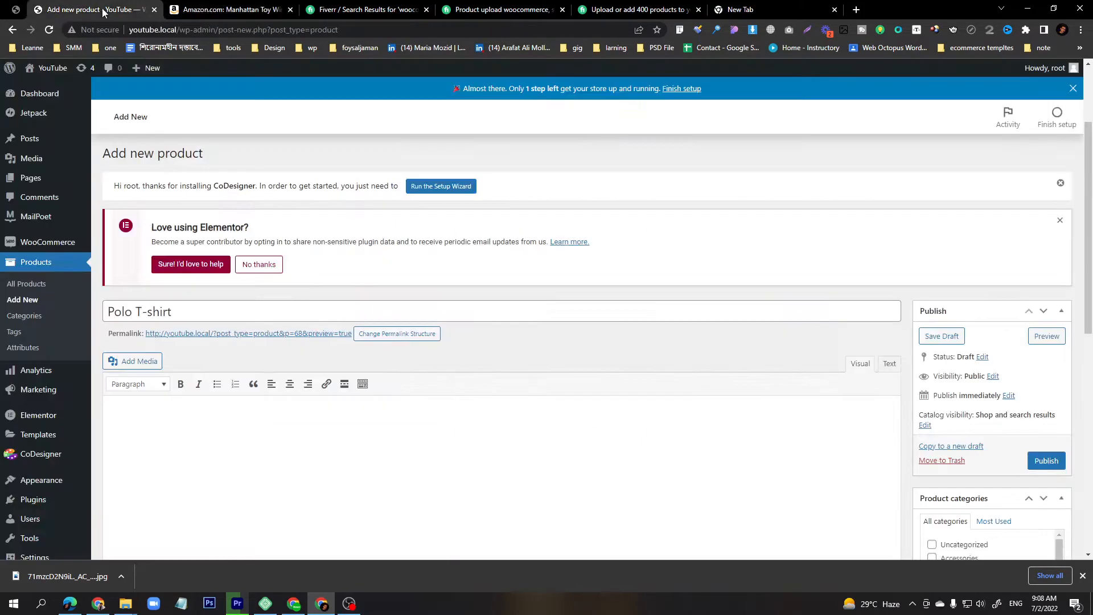
left_click(288, 431)
key("ctrl+v")
scroll(284, 452, "down", 5)
scroll(342, 293, "up", 5)
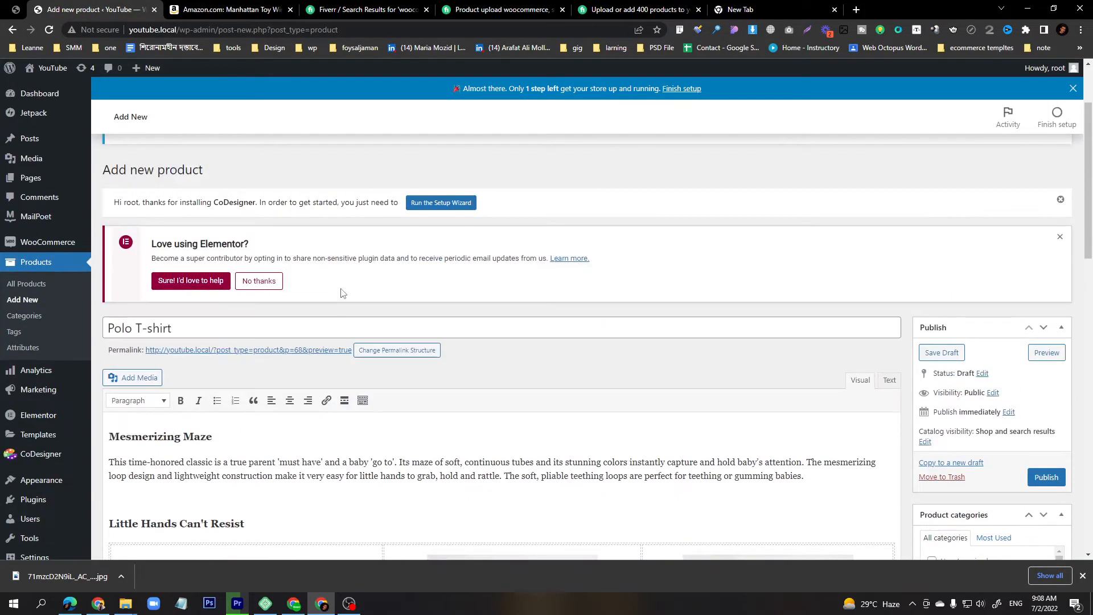
scroll(342, 292, "down", 6)
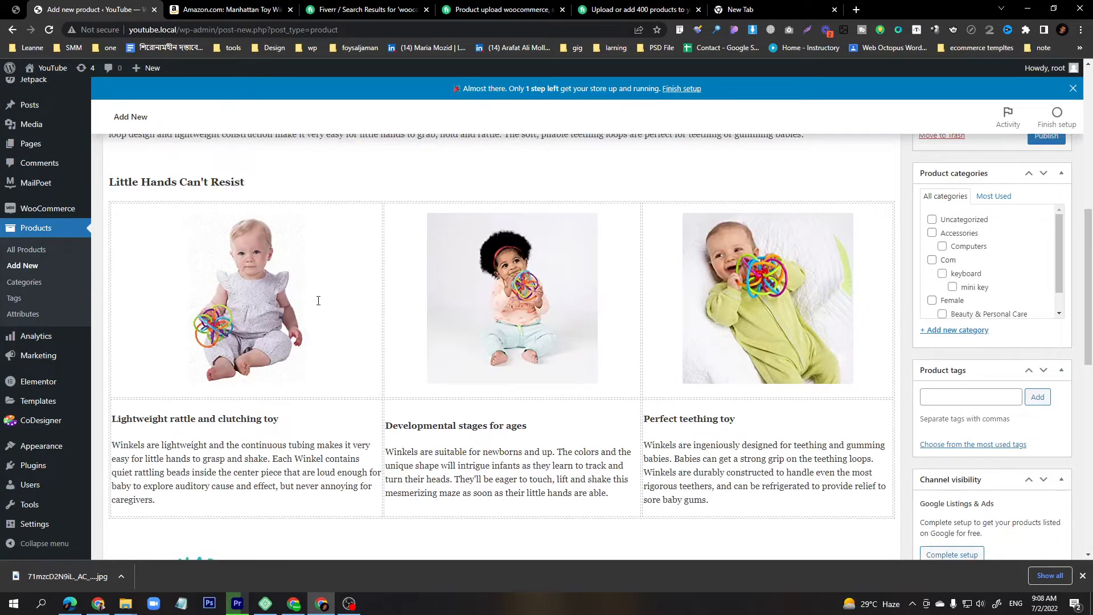
Add a new product category named men t-shirt and assign it to the product.
left_click(951, 336)
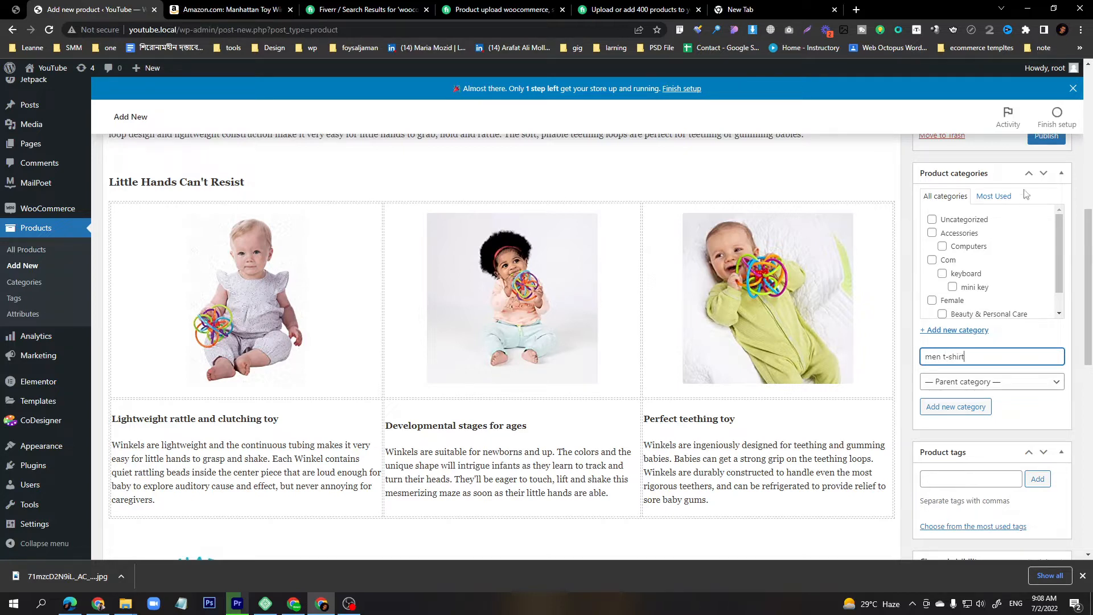
left_click(966, 409)
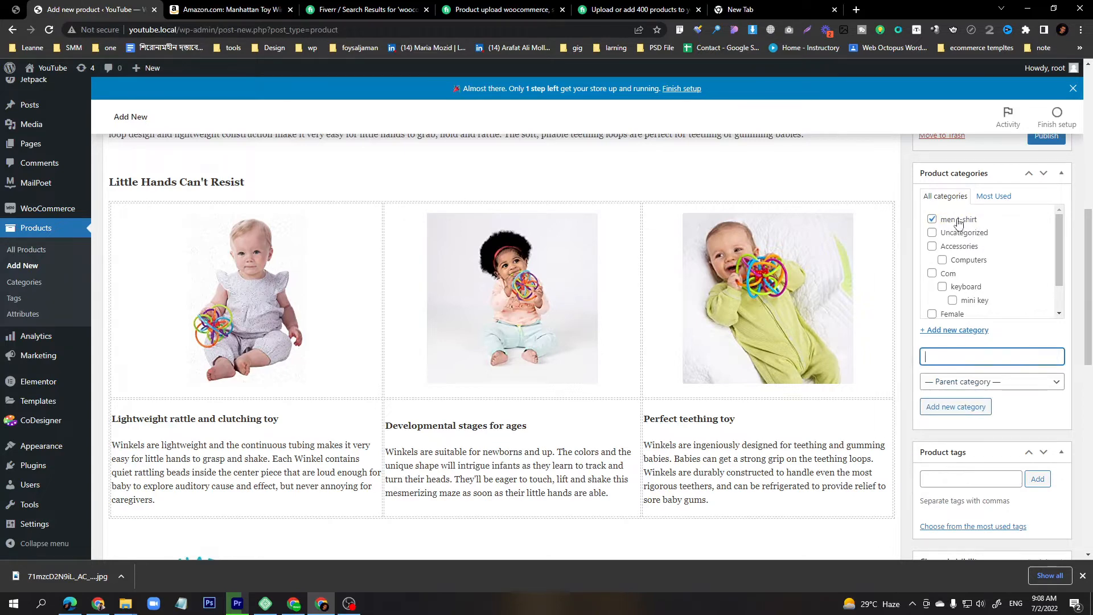
Set the product type to Variable product in the product data section.
scroll(501, 280, "down", 6)
scroll(569, 298, "down", 4)
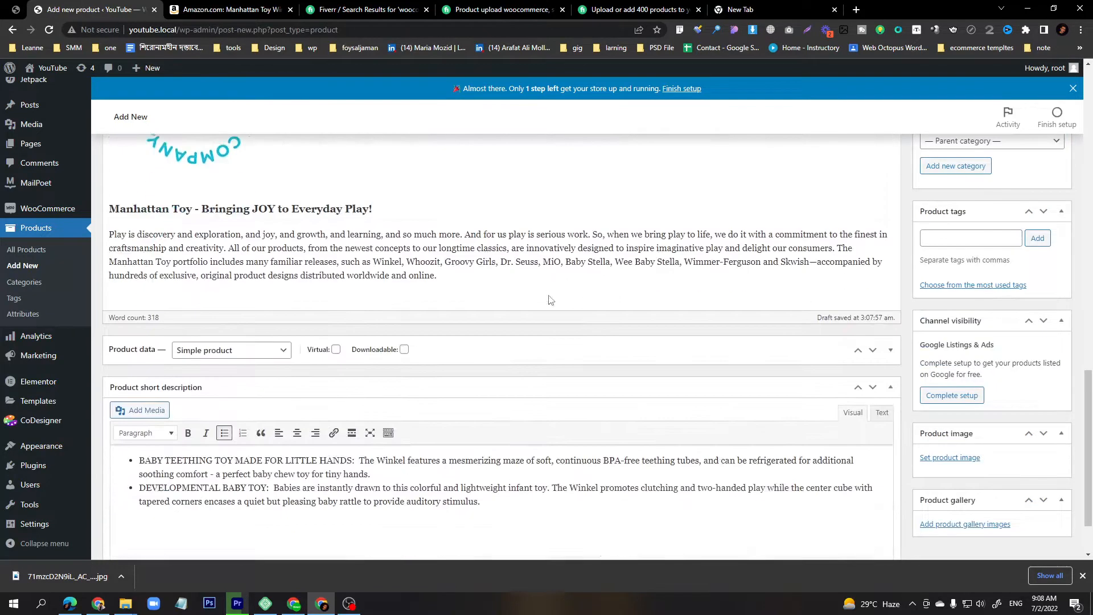
scroll(549, 296, "up", 4)
scroll(546, 294, "down", 4)
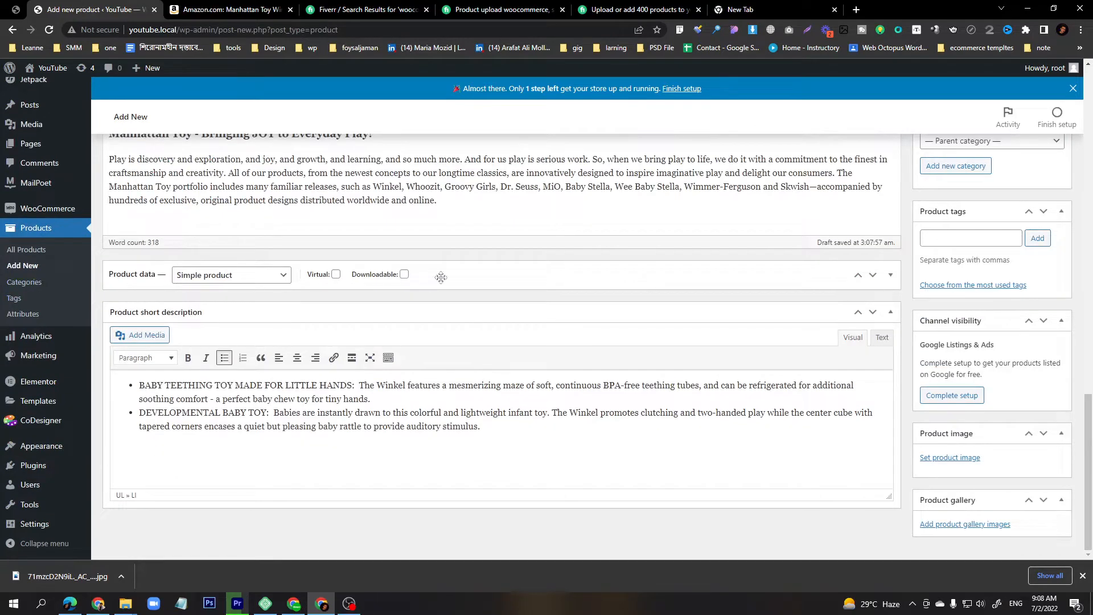
left_click(442, 277)
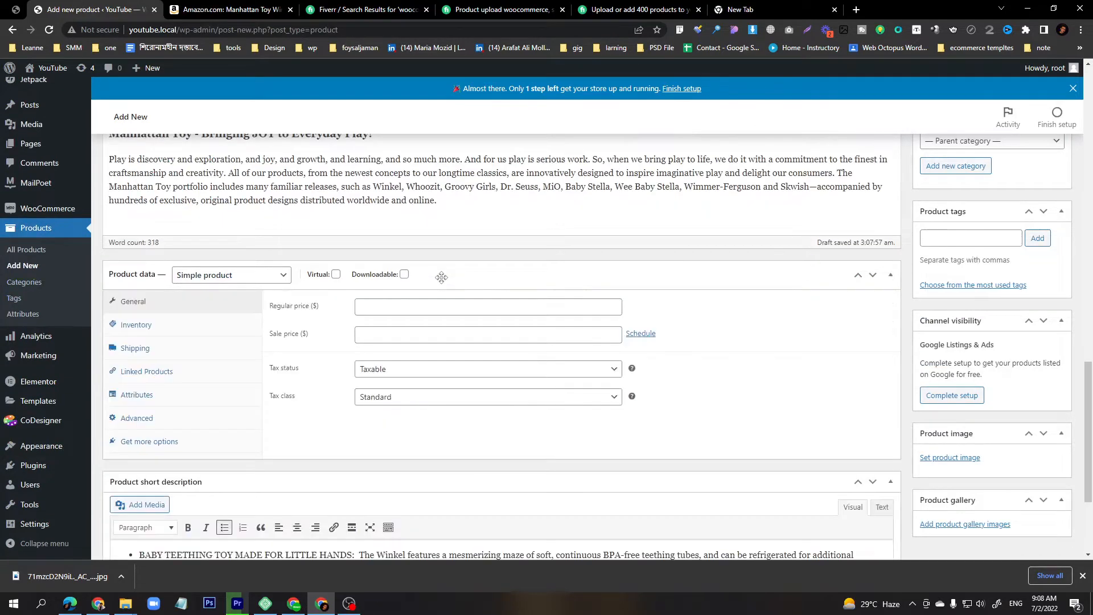
left_click(211, 283)
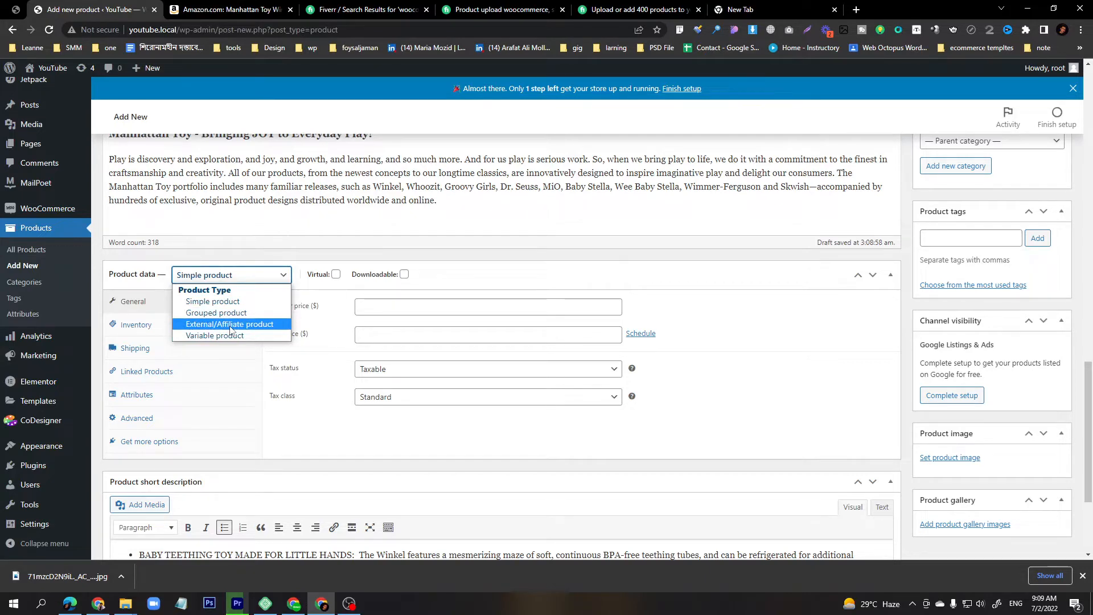
left_click(231, 10)
left_click(234, 27)
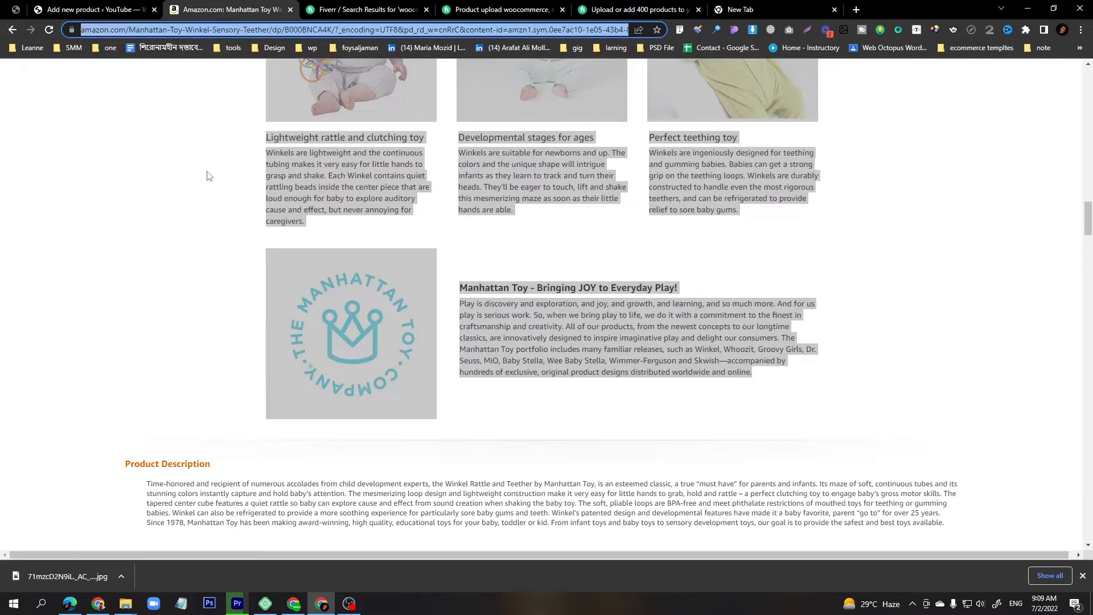
left_click(110, 9)
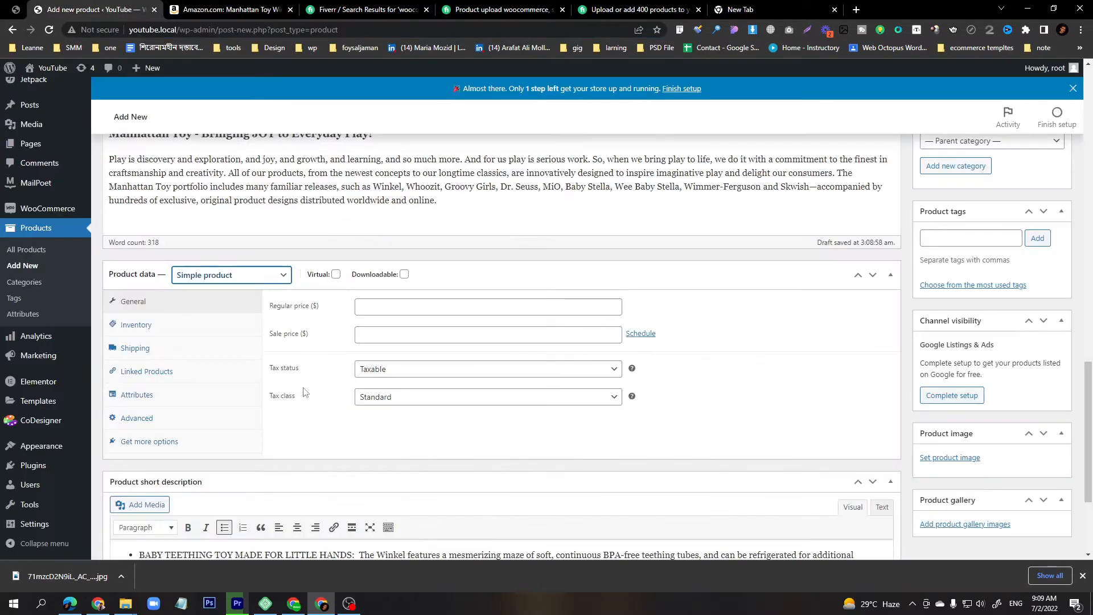
left_click(234, 276)
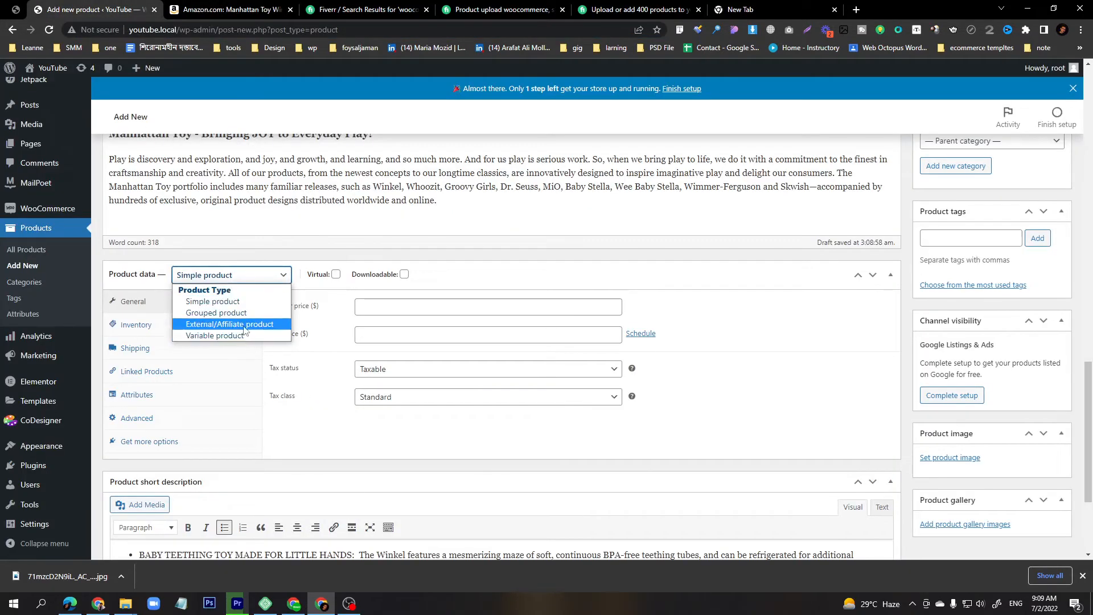
key("ctrl+Tab")
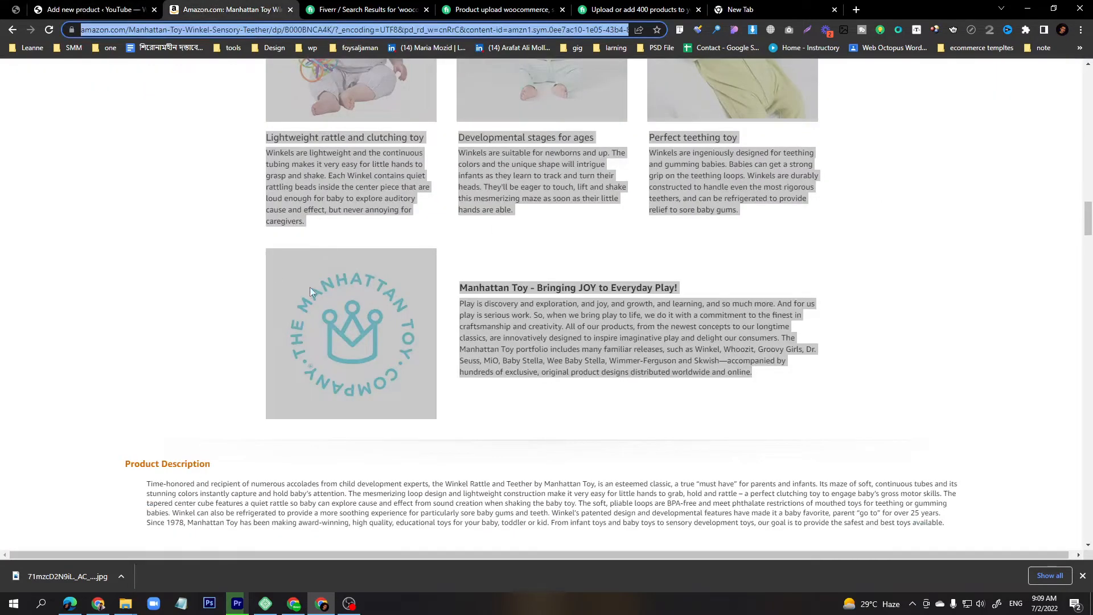
left_click(198, 303)
left_click(91, 10)
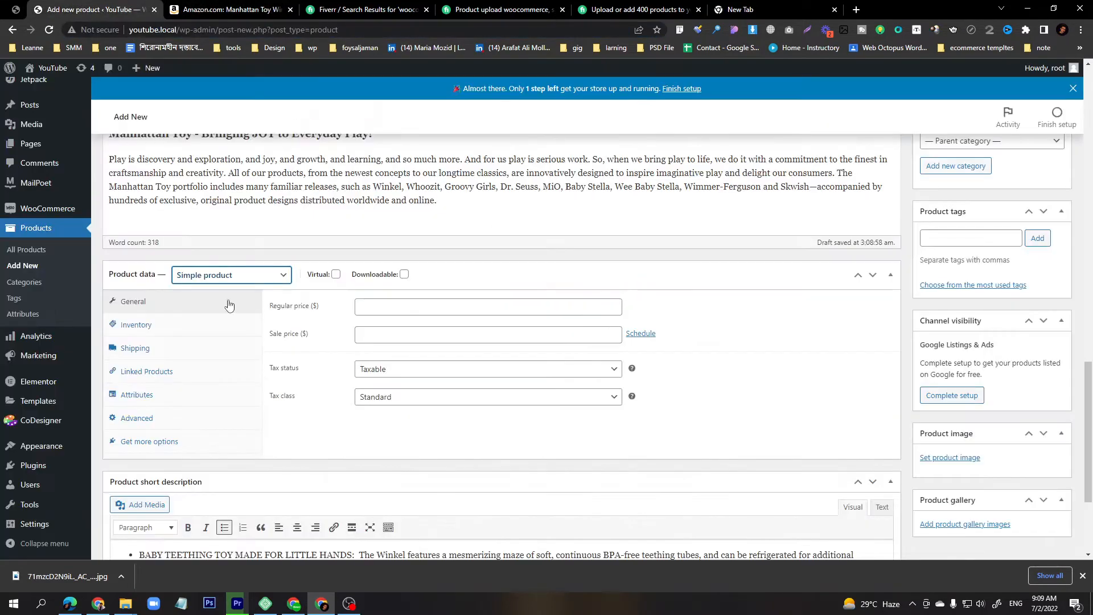
left_click(231, 275)
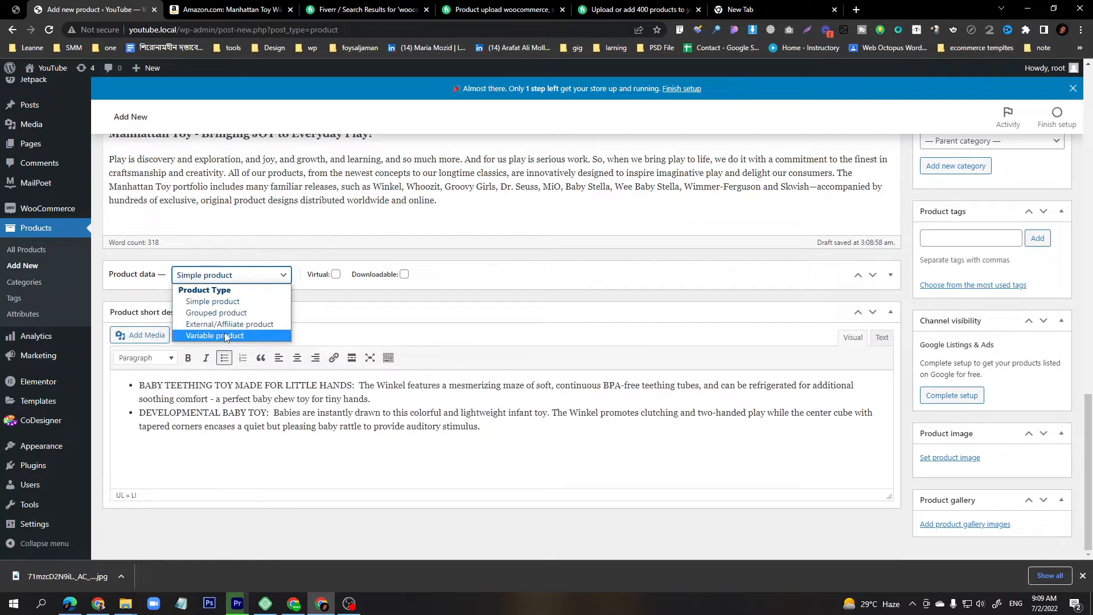
left_click(226, 336)
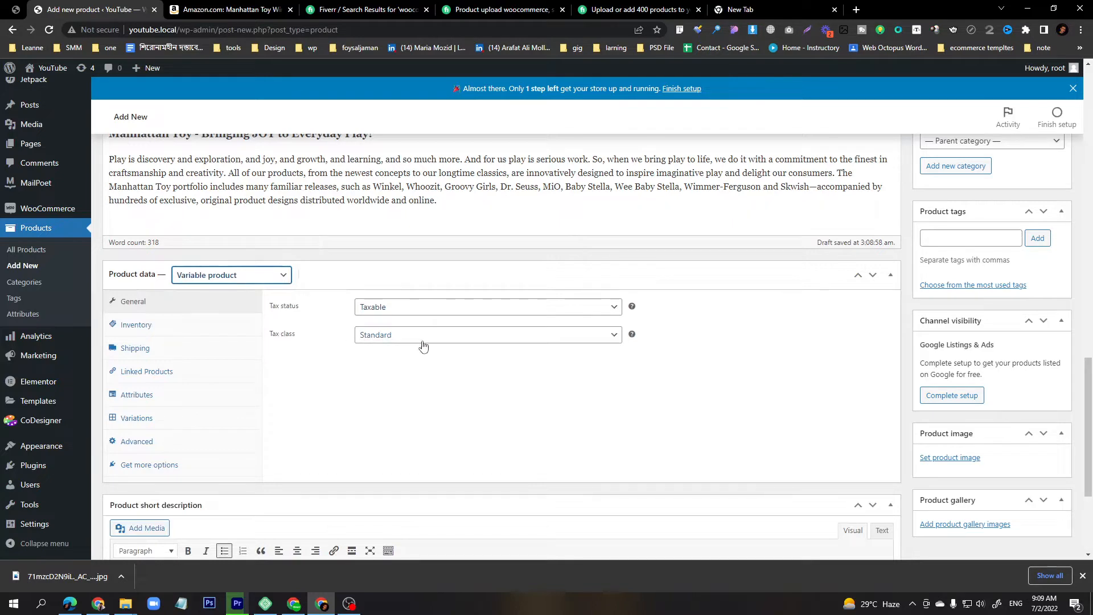
Enter AB1234567 as the SKU in the inventory settings.
left_click(140, 330)
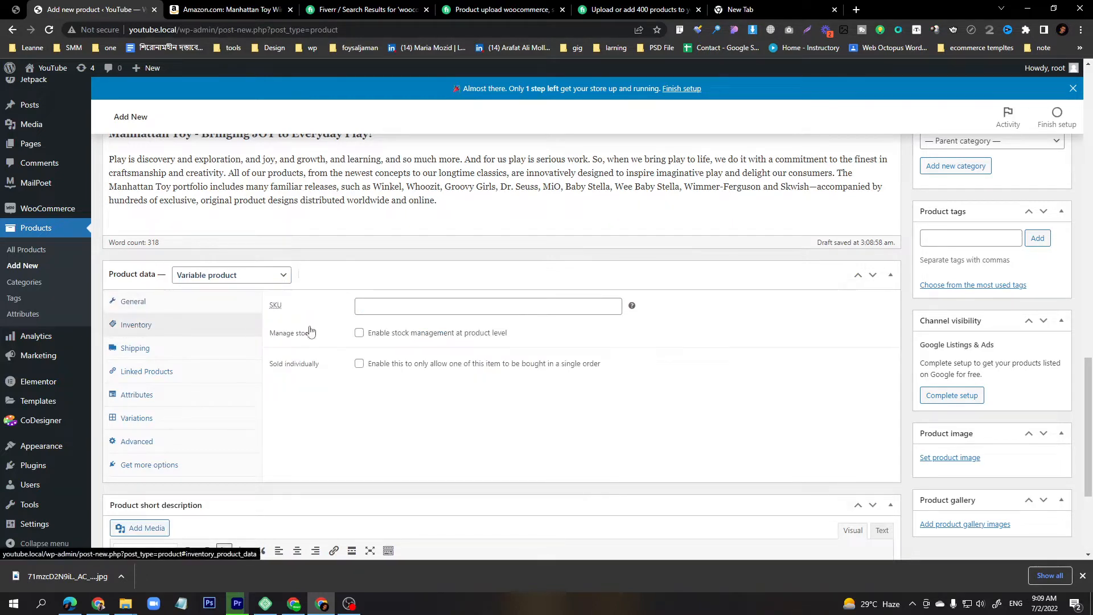
left_click(399, 308)
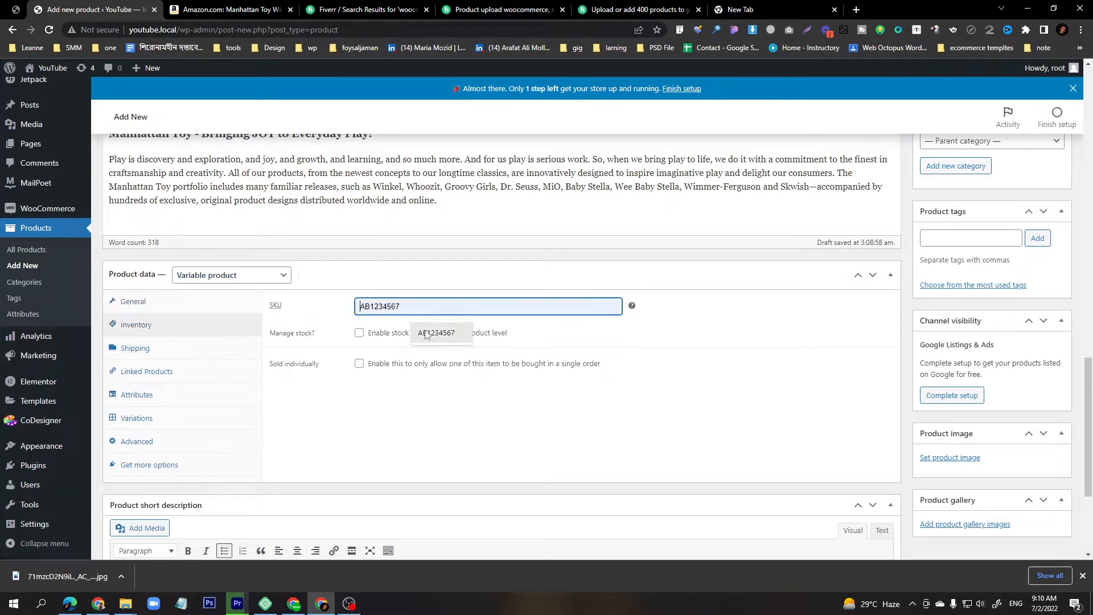
left_click(283, 9)
scroll(524, 302, "up", 15)
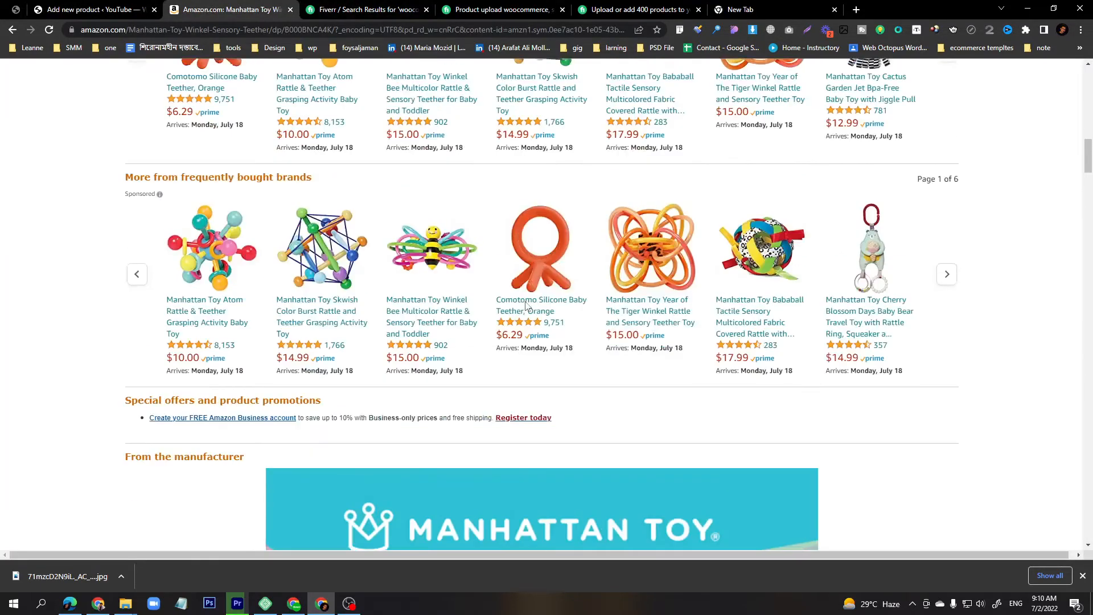
scroll(526, 306, "up", 5)
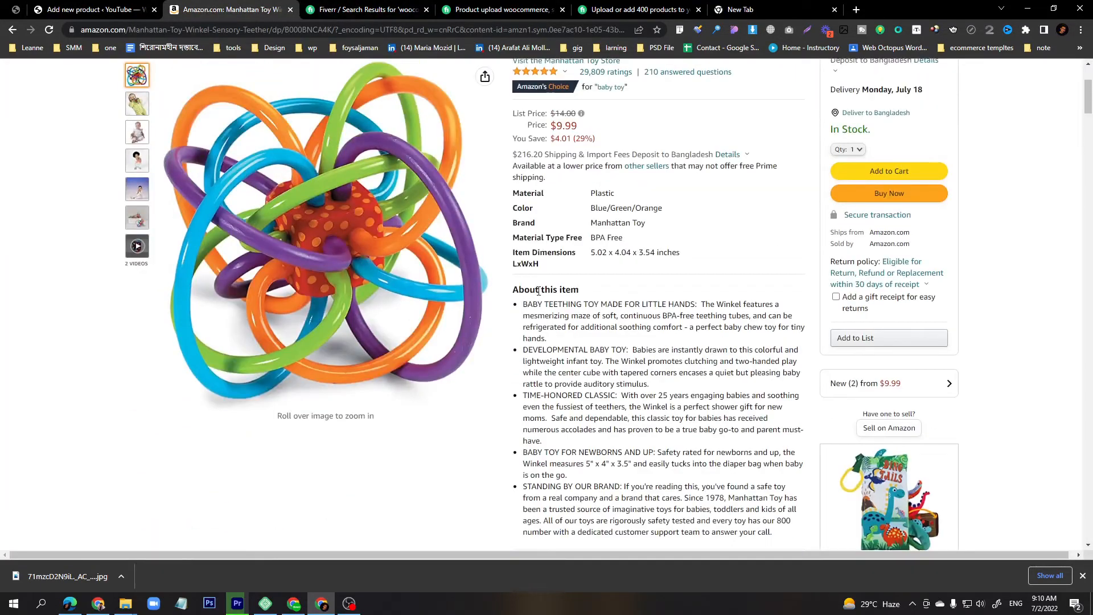
scroll(602, 203, "down", 6)
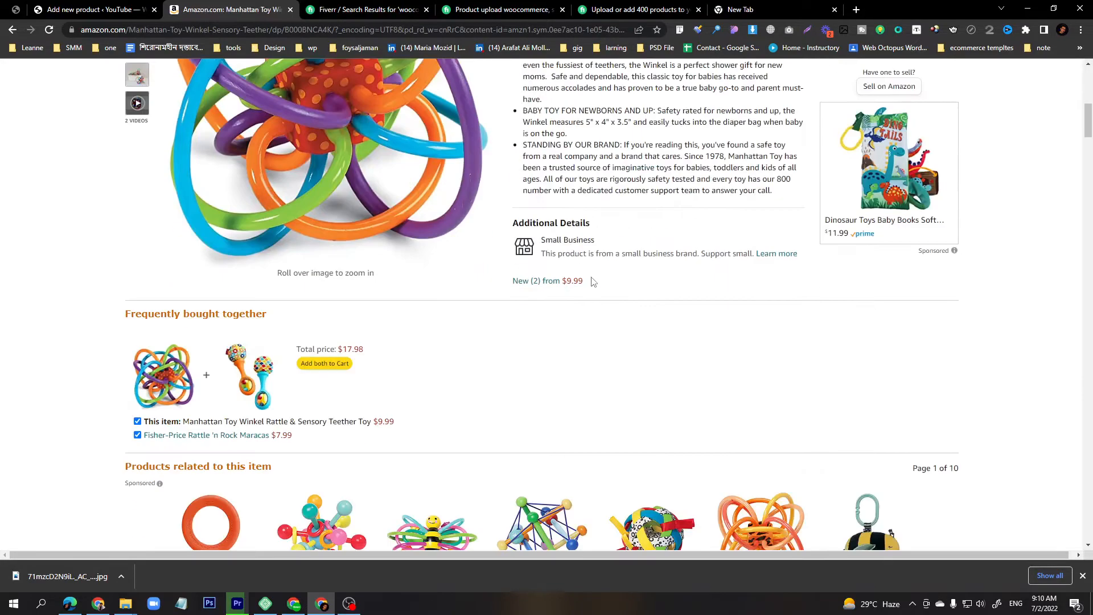
scroll(556, 293, "up", 9)
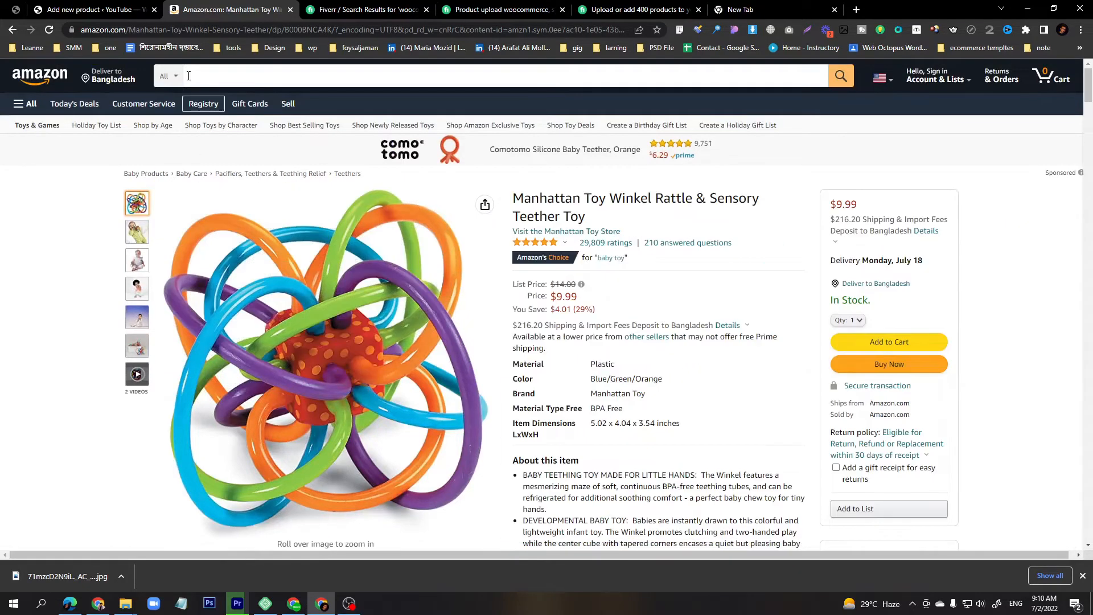
left_click(91, 10)
left_click(402, 306)
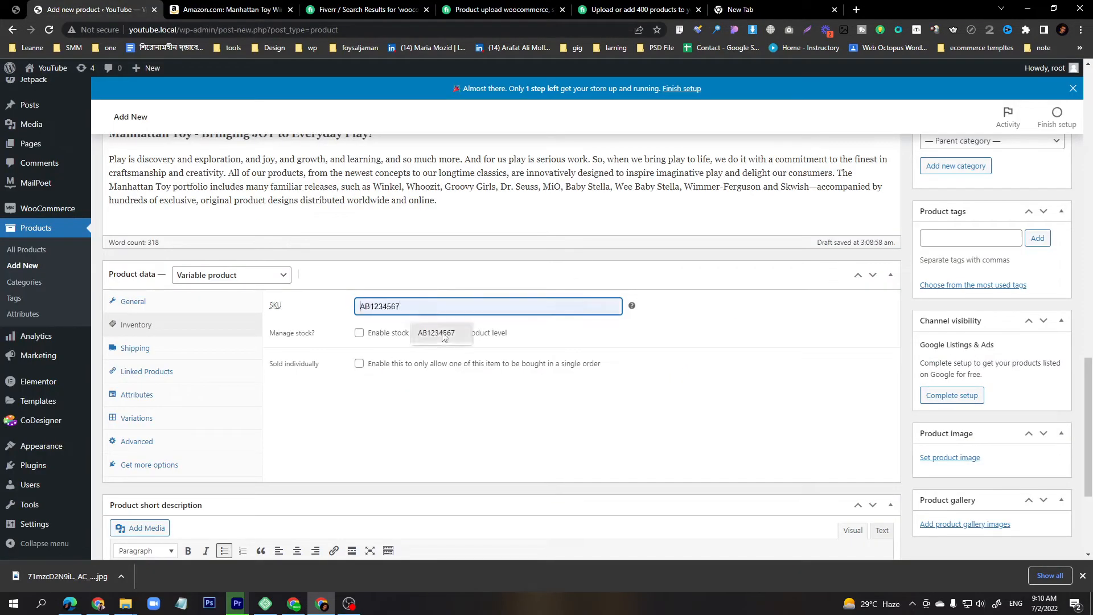
left_click(444, 333)
Enable stock management with a stock quantity of 500 and a low stock threshold of 10.
left_click(360, 332)
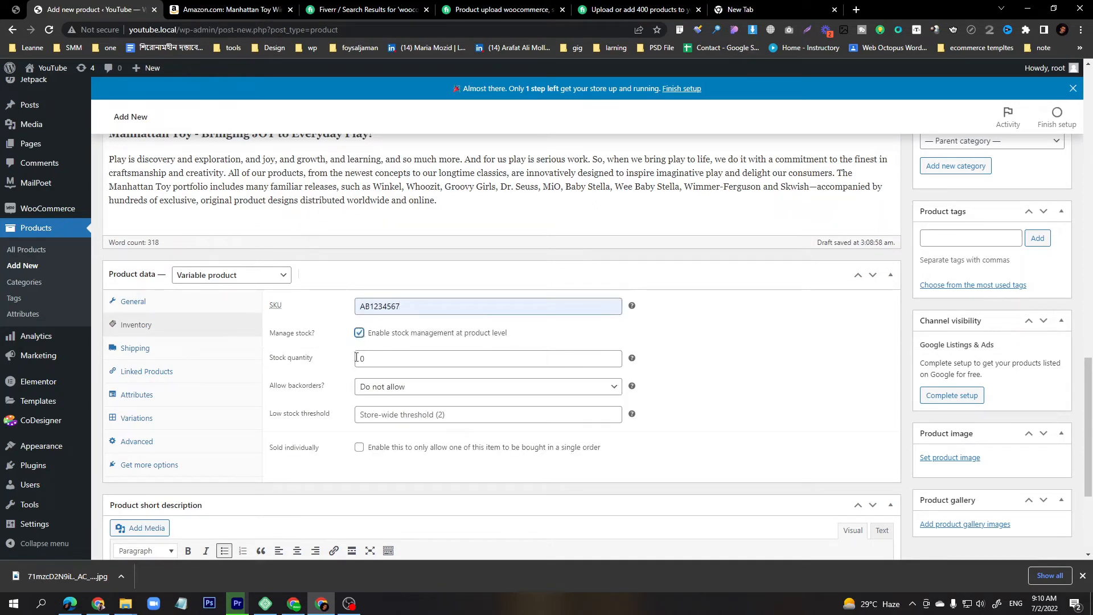
left_click_drag(366, 359, 356, 359)
type("50")
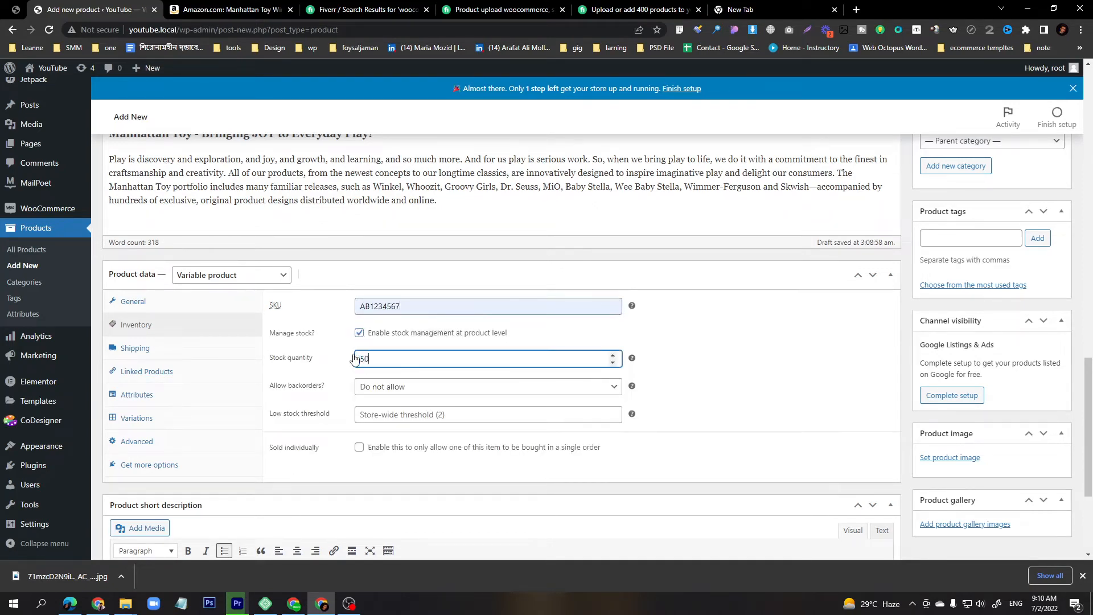
type("0")
left_click(399, 416)
type("10")
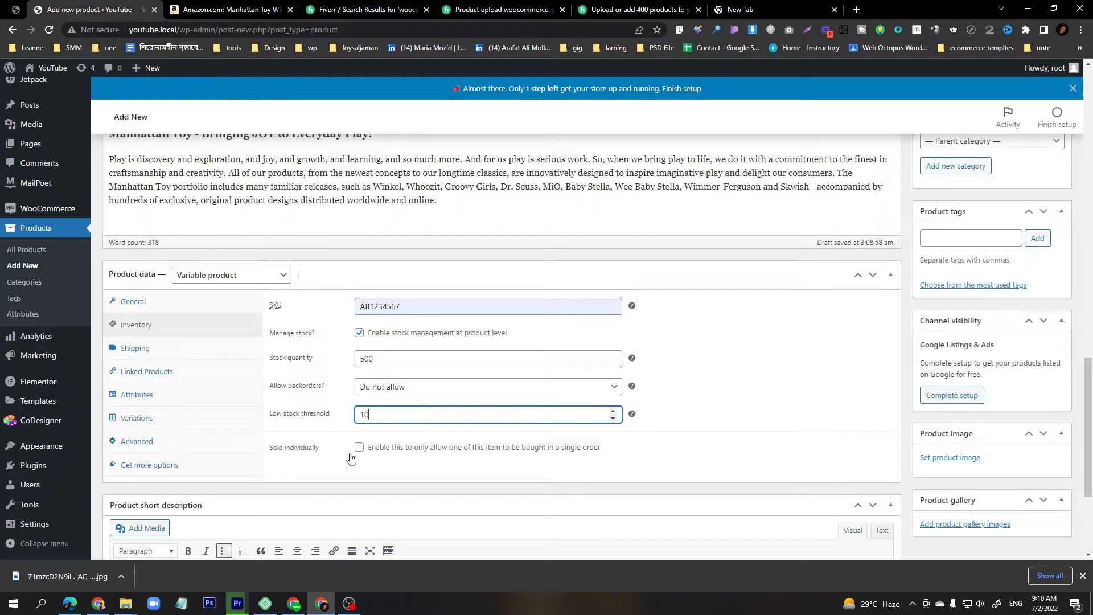
Add a custom product attribute named color.
left_click(143, 350)
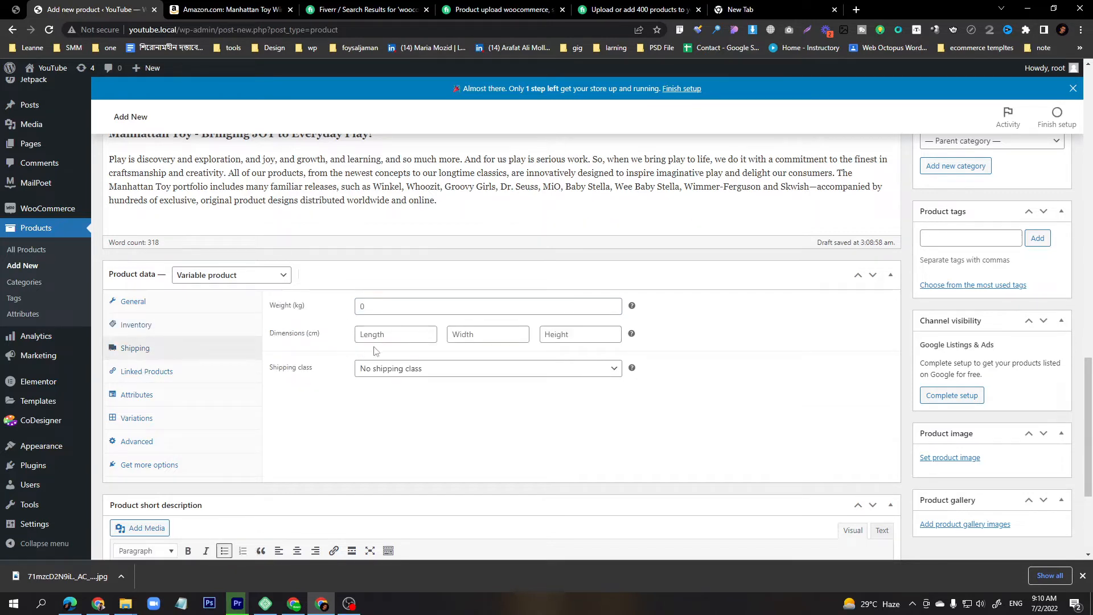
left_click(158, 377)
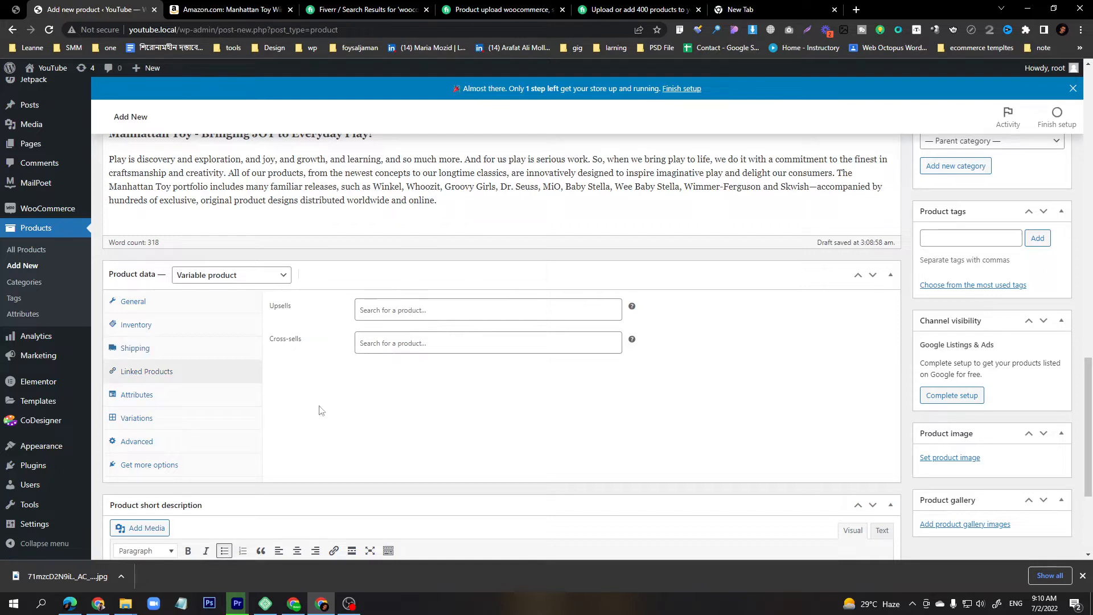
left_click(160, 402)
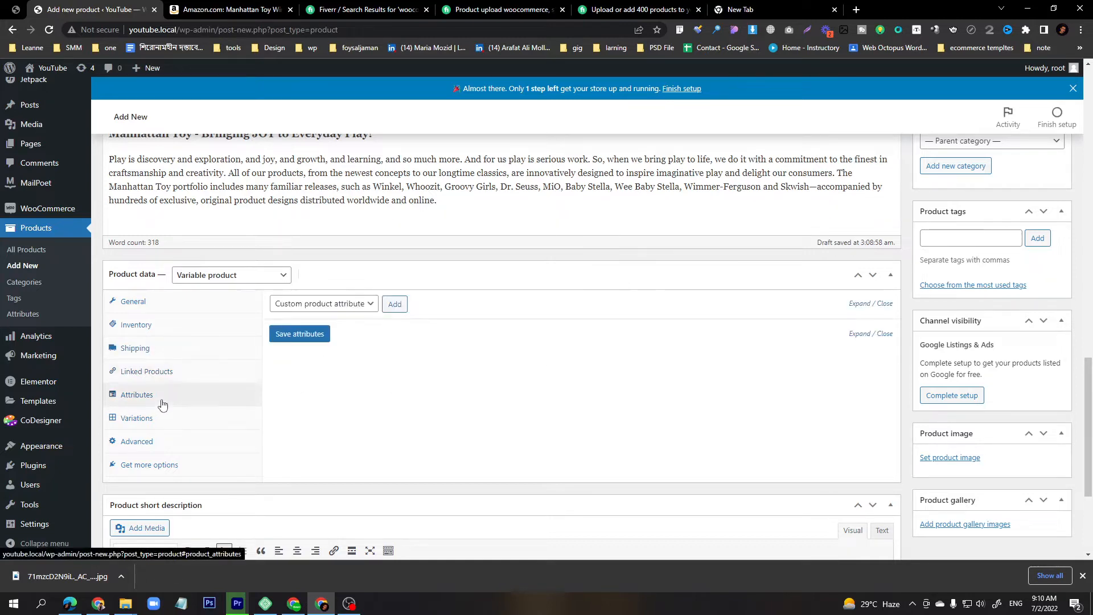
left_click(334, 310)
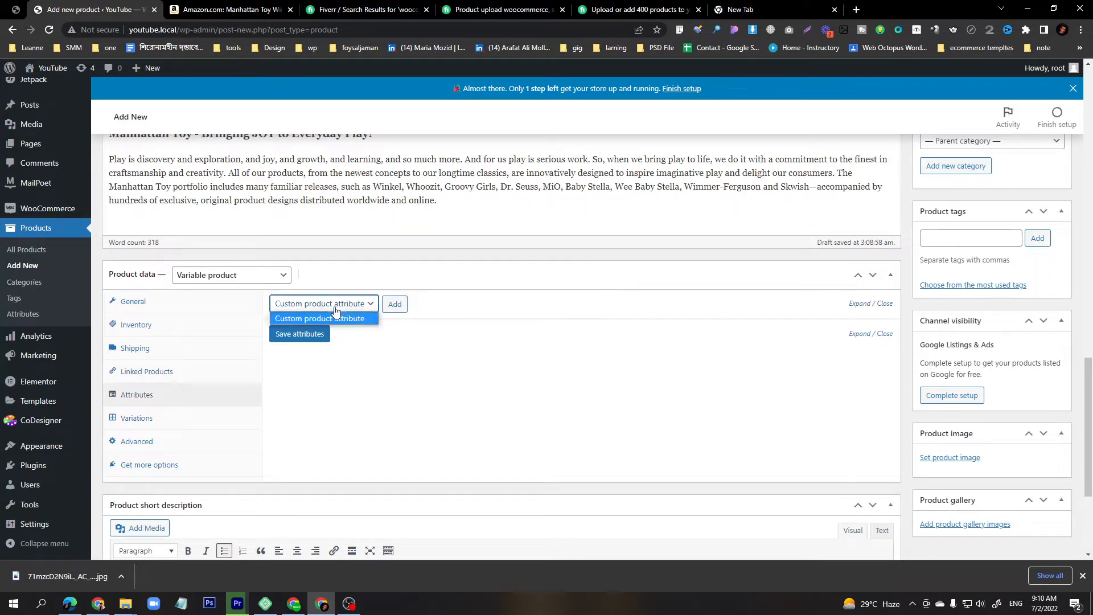
left_click(403, 307)
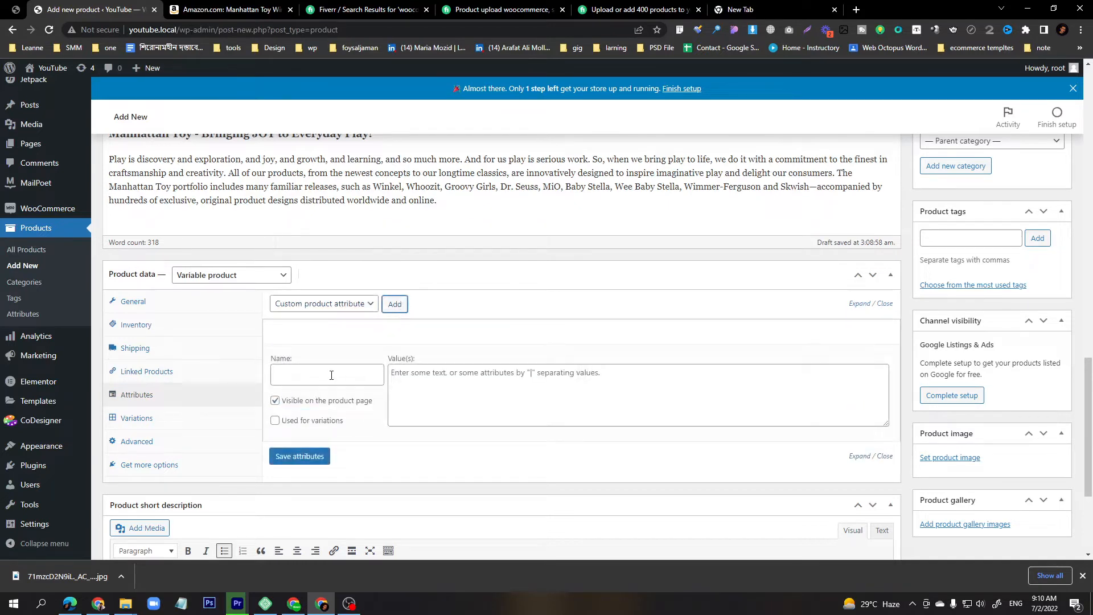
left_click(331, 375)
type("color")
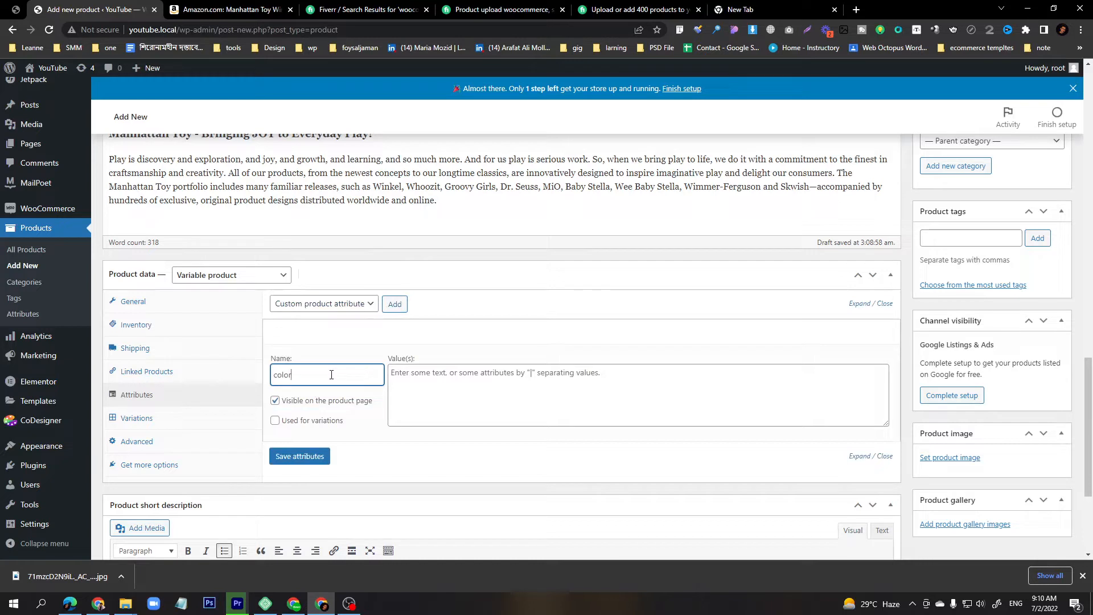
Enter red and green as values for the color attribute, separated by a pipe.
left_click(482, 391)
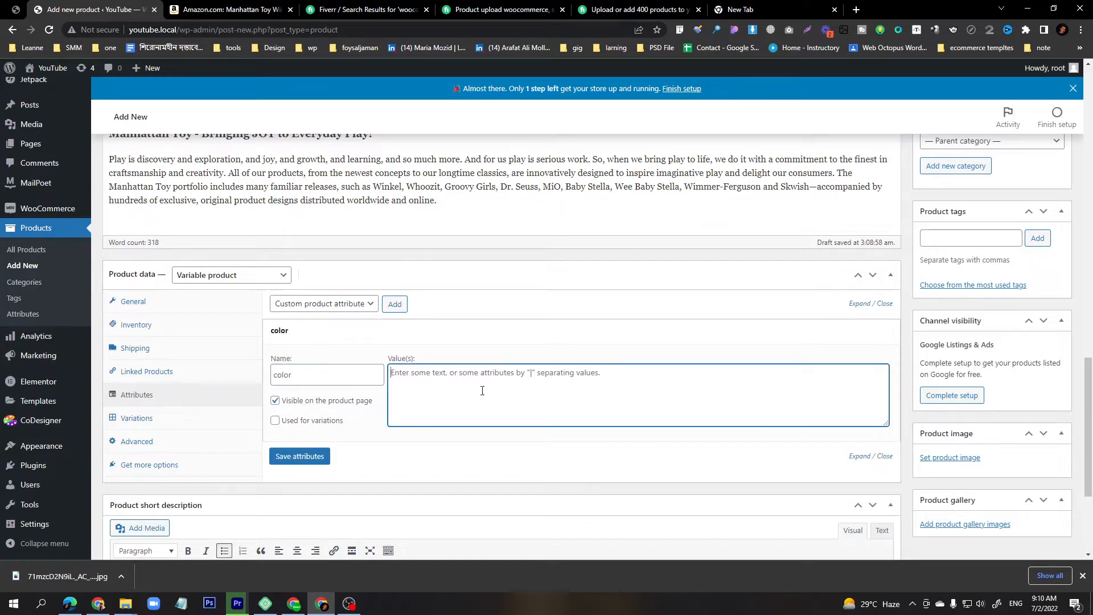
type("re")
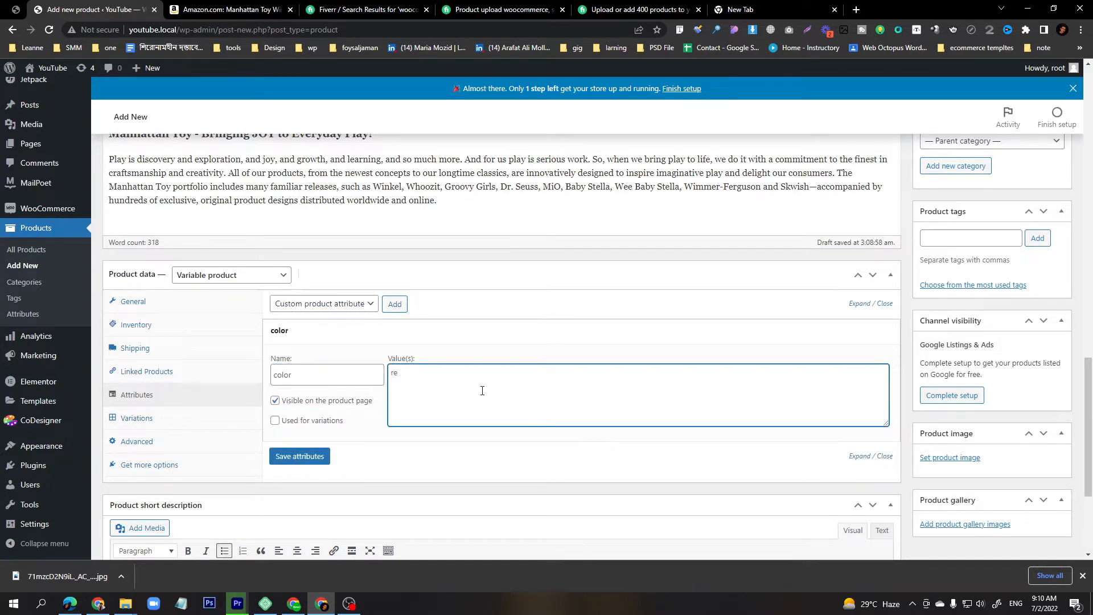
type("d | green |")
Glance at the product images folder in File Explorer, then minimize it.
left_click(125, 604)
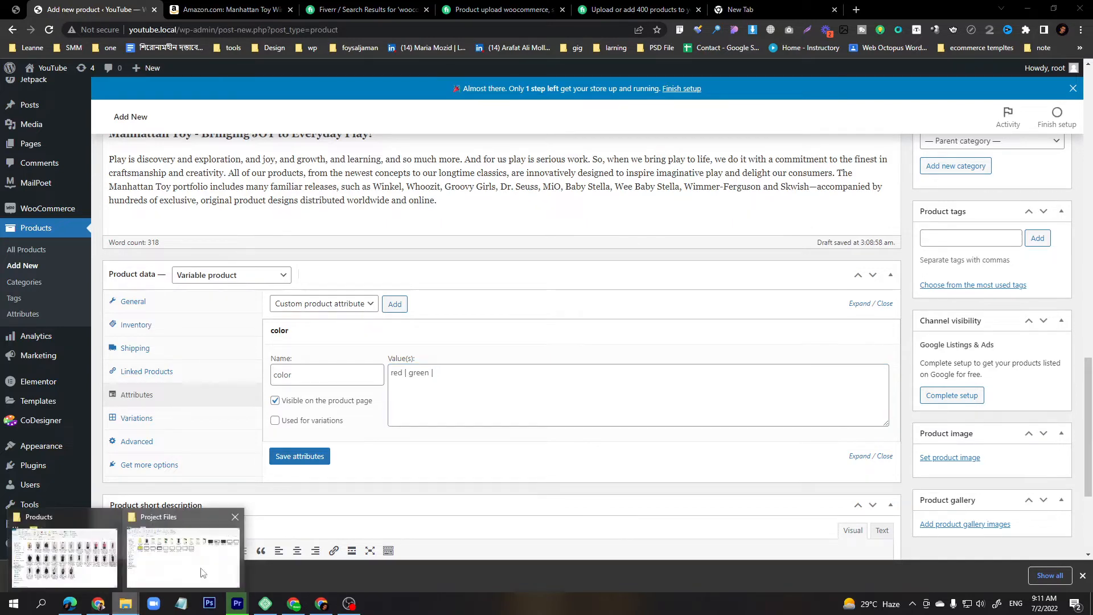
left_click(68, 559)
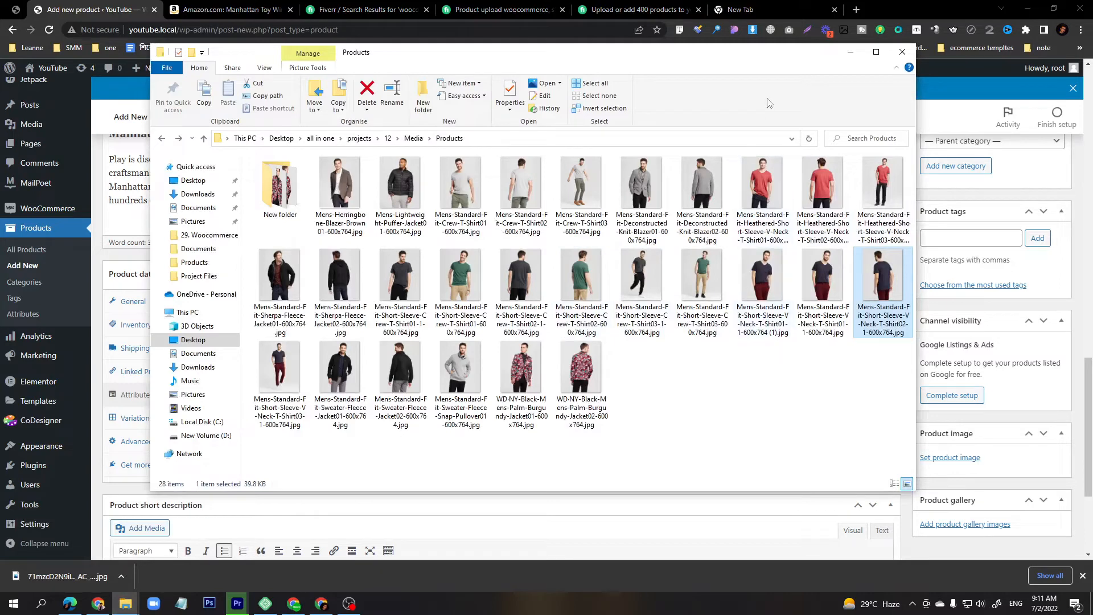
left_click(849, 56)
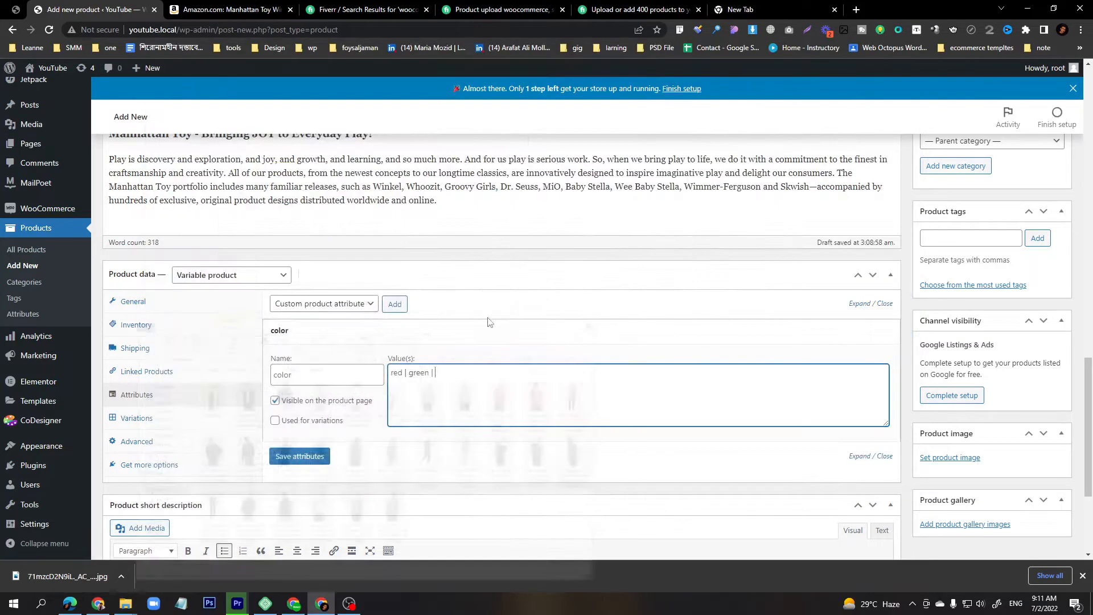
Add Black as a third color value, mark the attribute as used for variations, and save attributes.
type("lack")
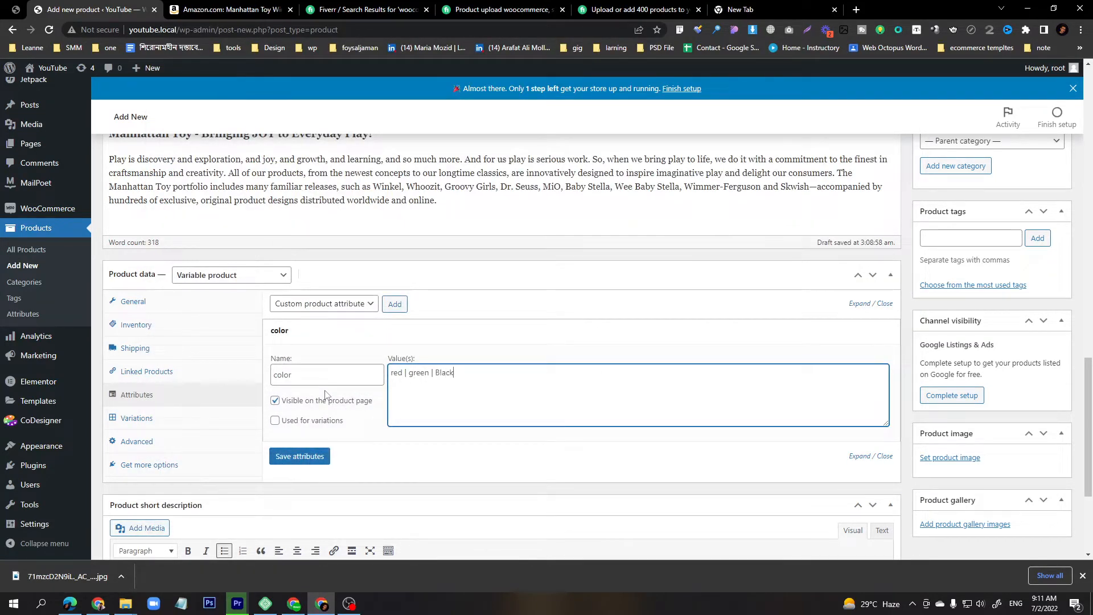
left_click(275, 420)
left_click(300, 456)
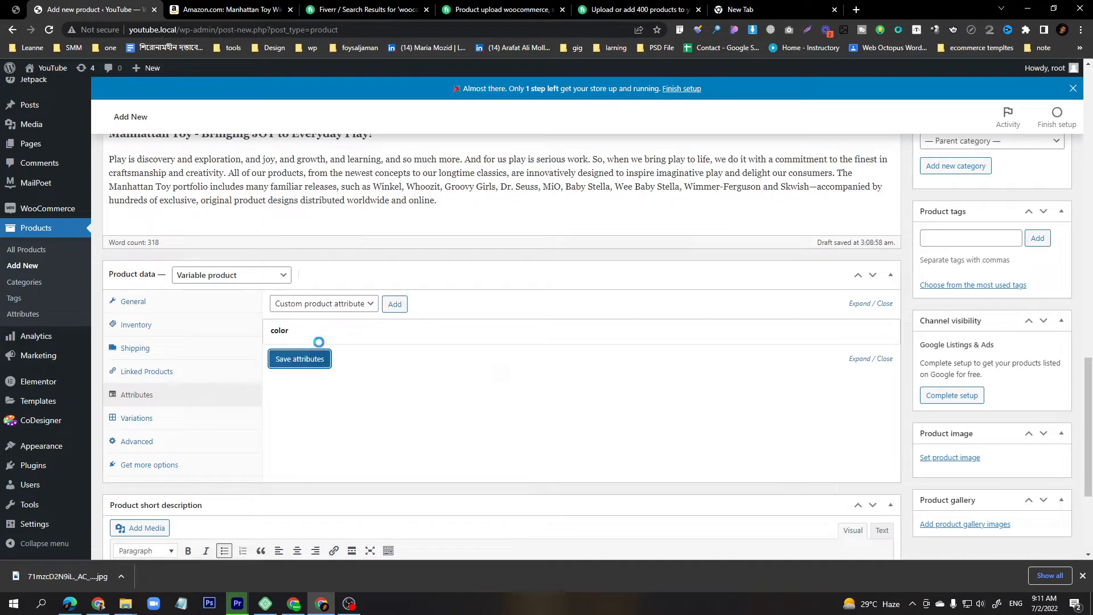
Add a second custom attribute named Size with values Small | Medium | learge, used for variations, and save.
left_click(390, 306)
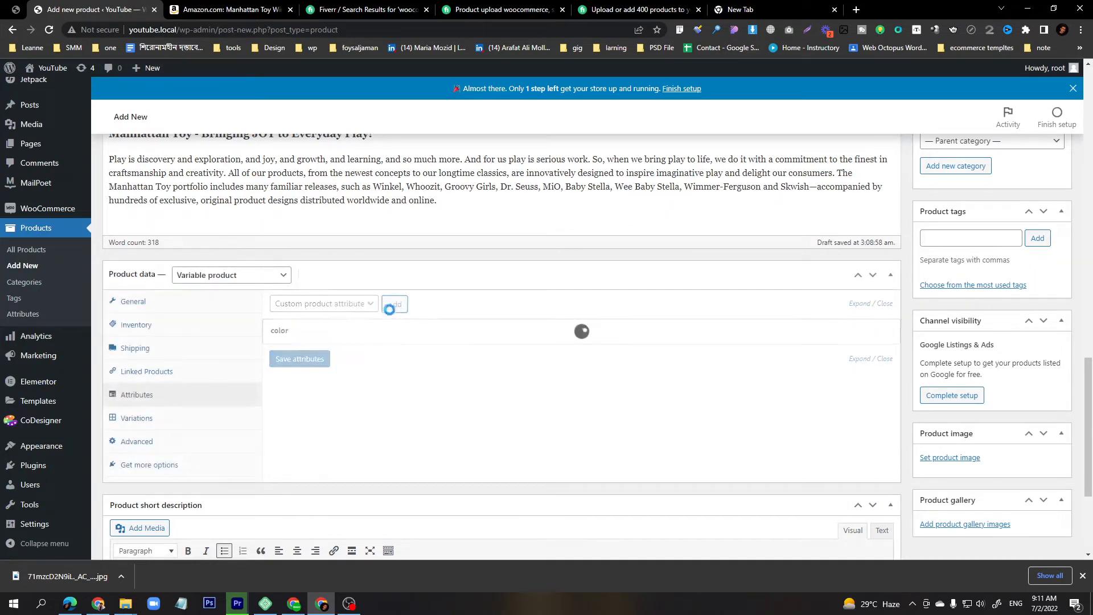
left_click(326, 398)
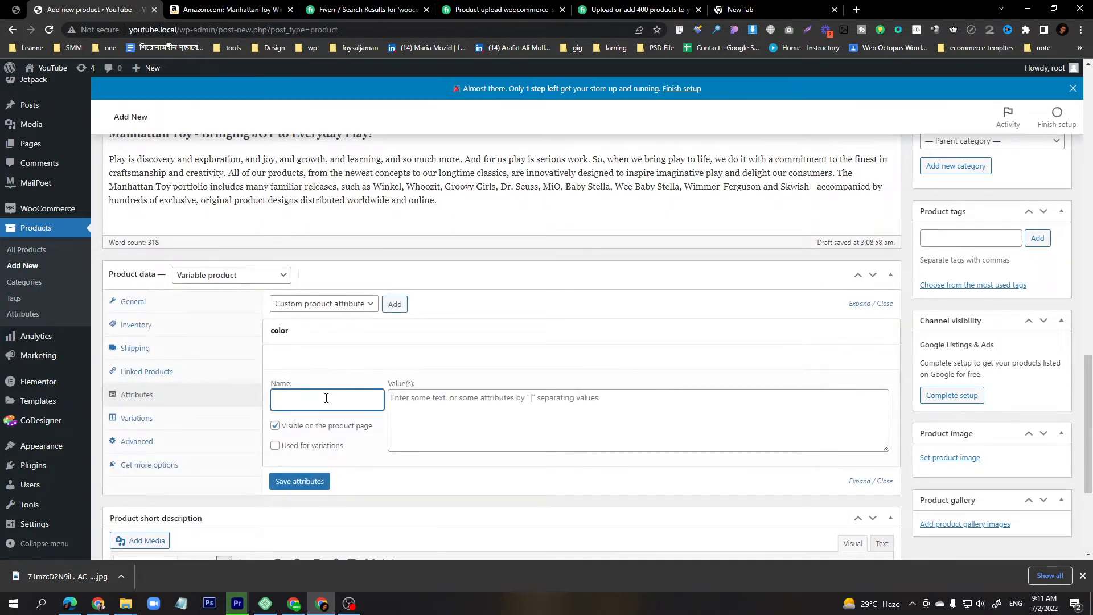
type("Sise")
key("Tab")
type("Sma")
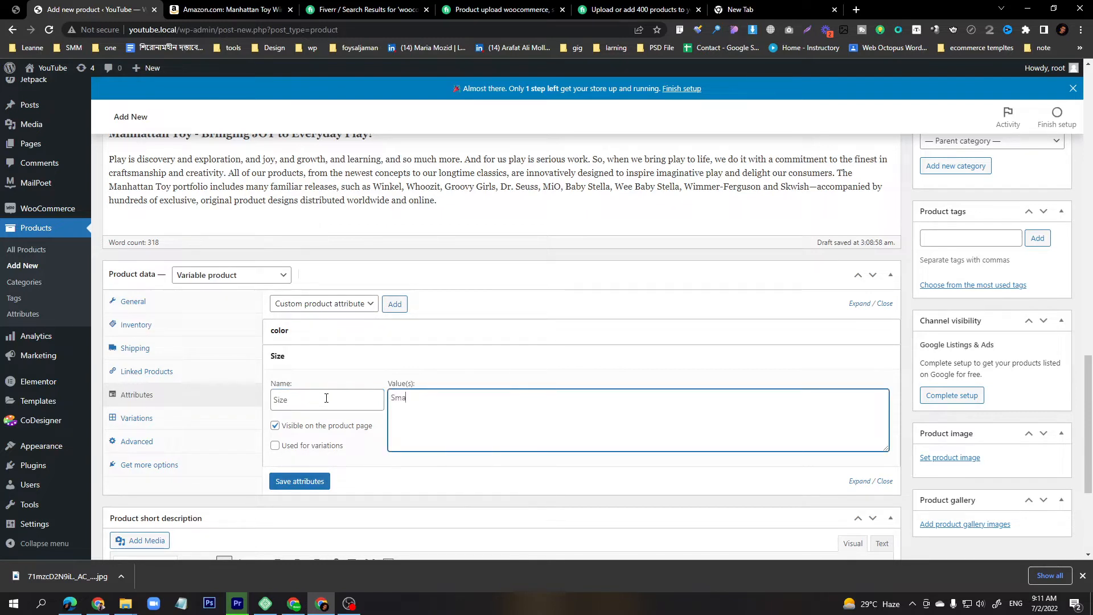
type("ll | Medium | learge")
left_click(275, 445)
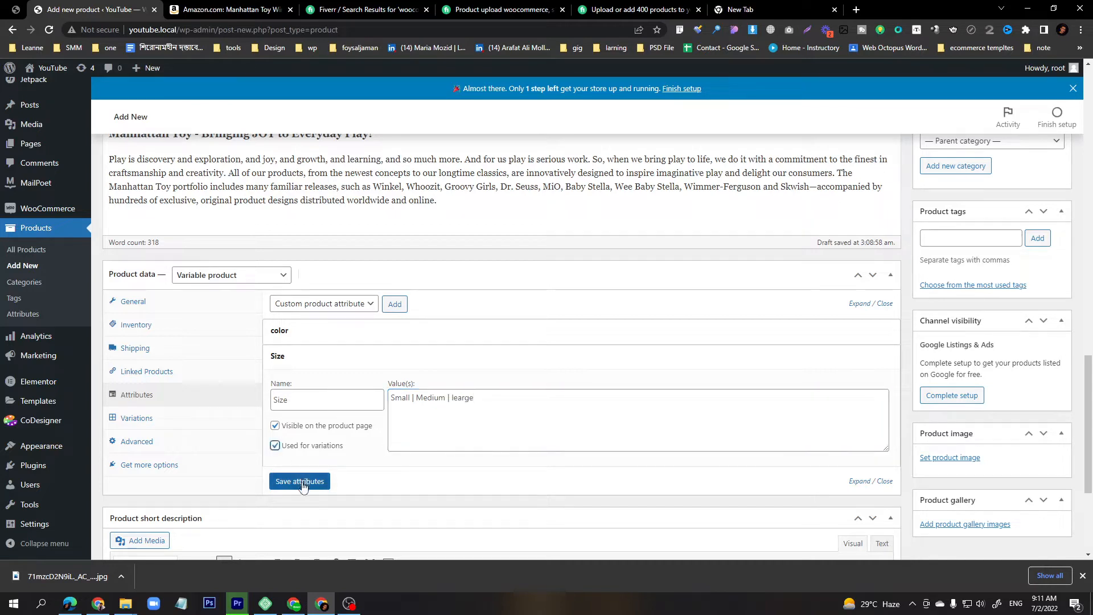
left_click(301, 482)
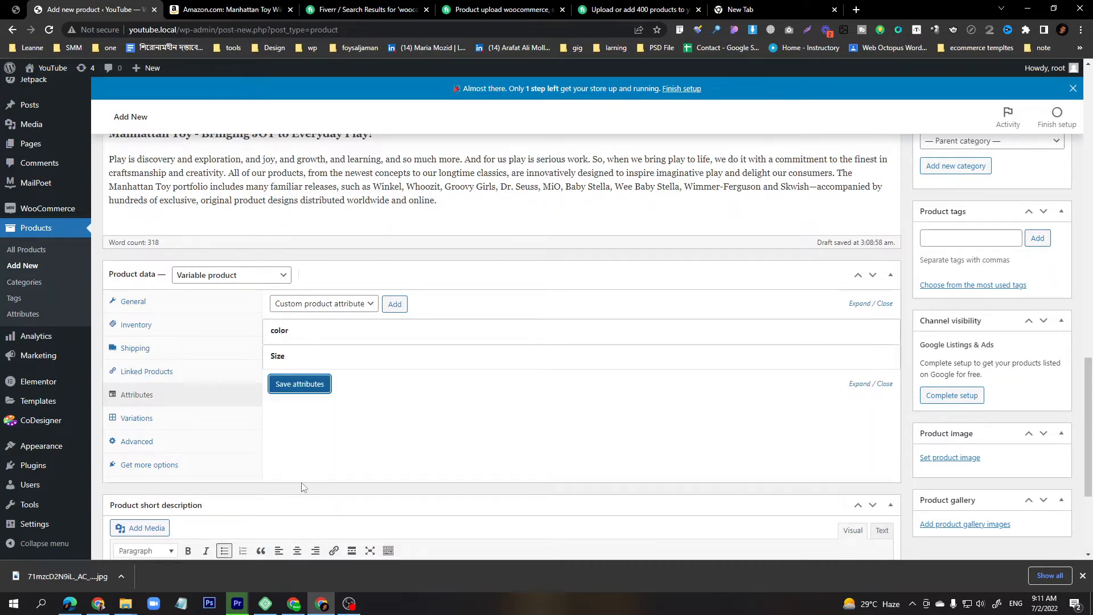
Create variations from all attributes in the Variations section and confirm both dialogs.
left_click(285, 387)
left_click(160, 419)
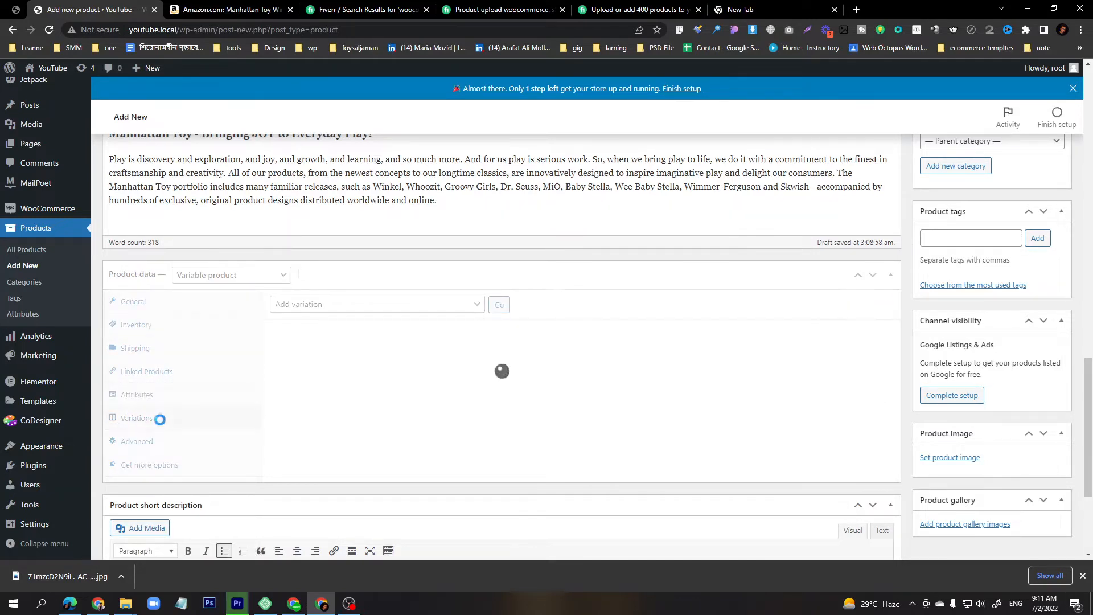
left_click(352, 310)
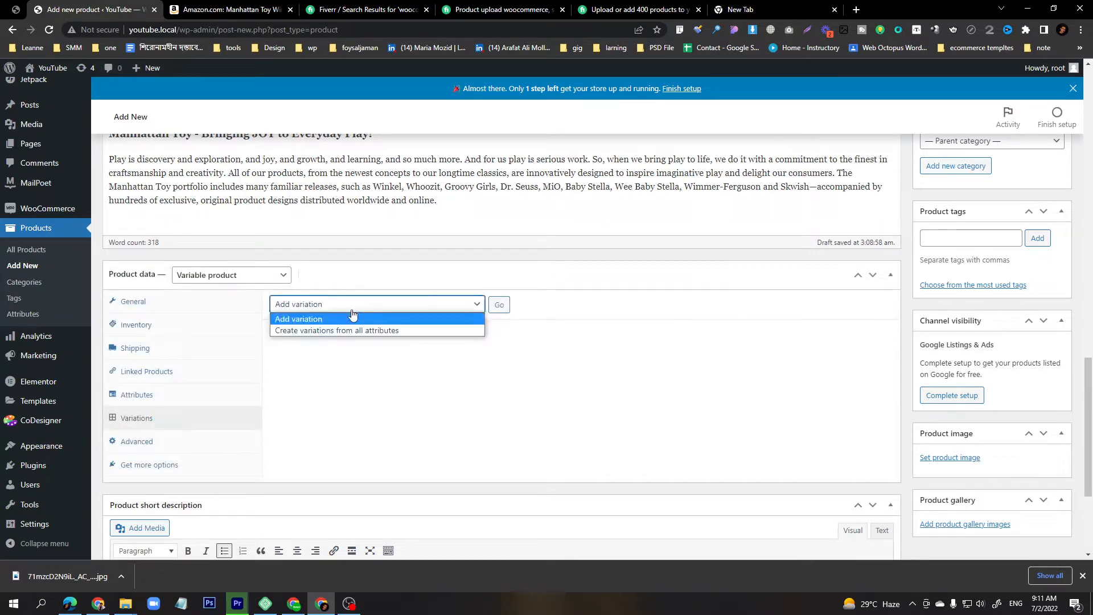
left_click(323, 331)
left_click(497, 305)
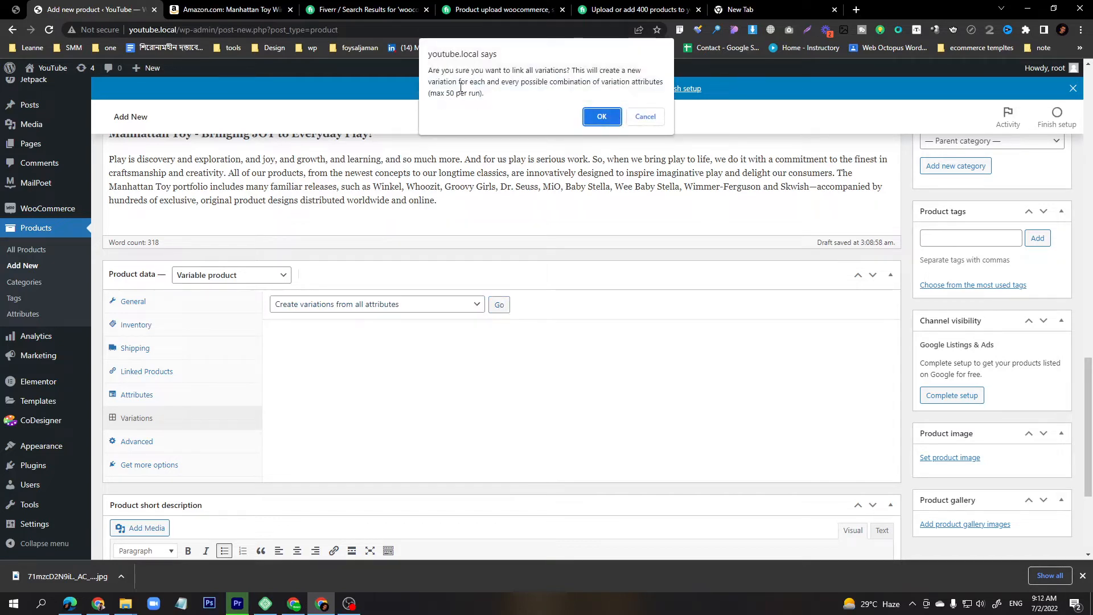
left_click_drag(443, 93, 455, 94)
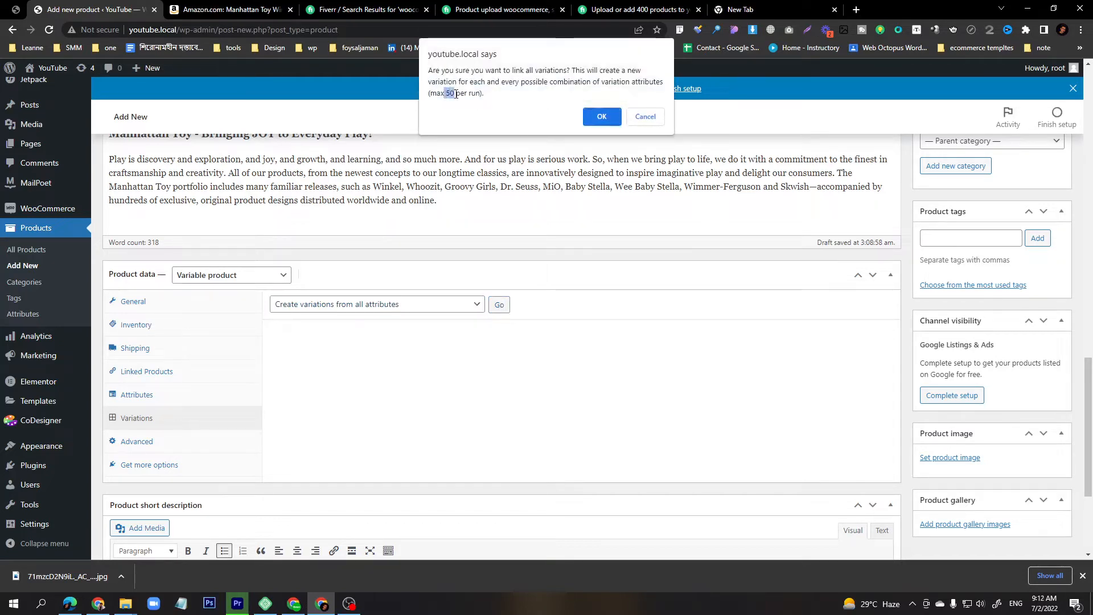
left_click(602, 116)
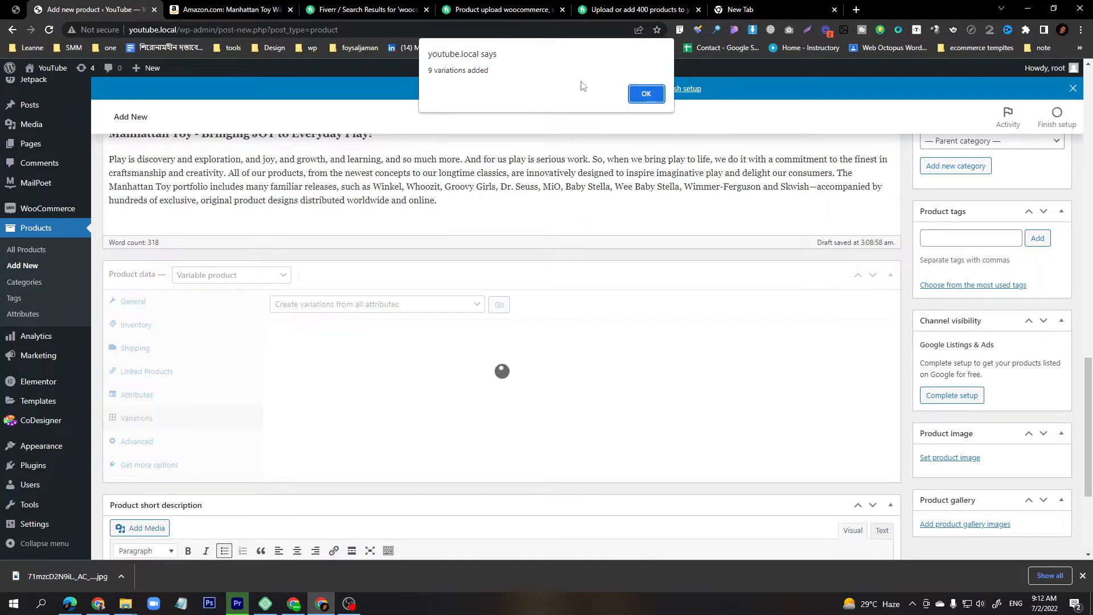
left_click(645, 94)
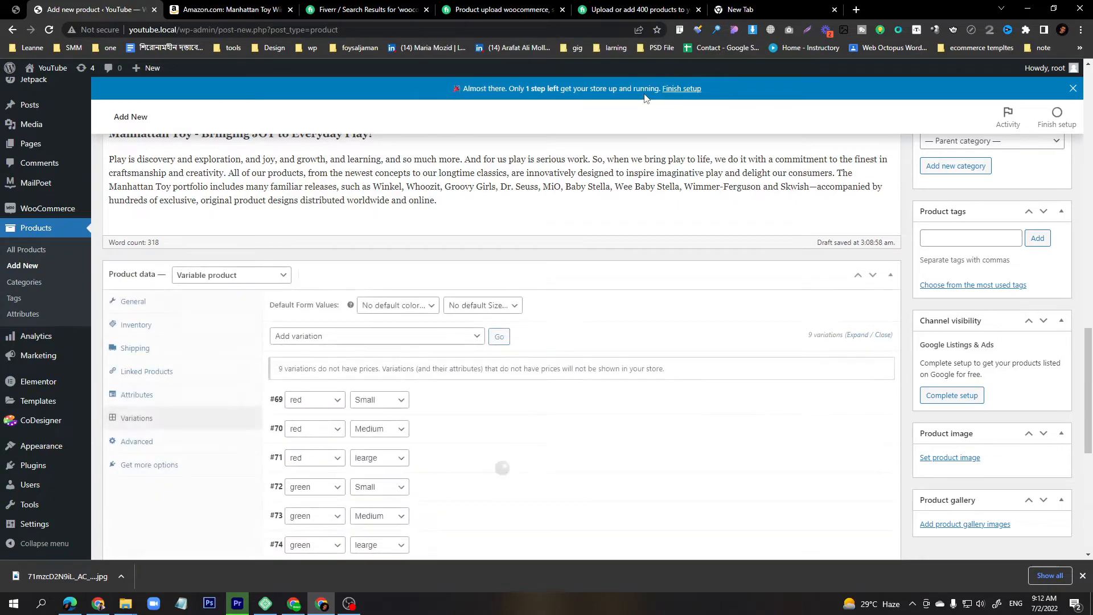
Browse the shirt images in the Products folder in File Explorer to compare available colors.
scroll(372, 346, "down", 4)
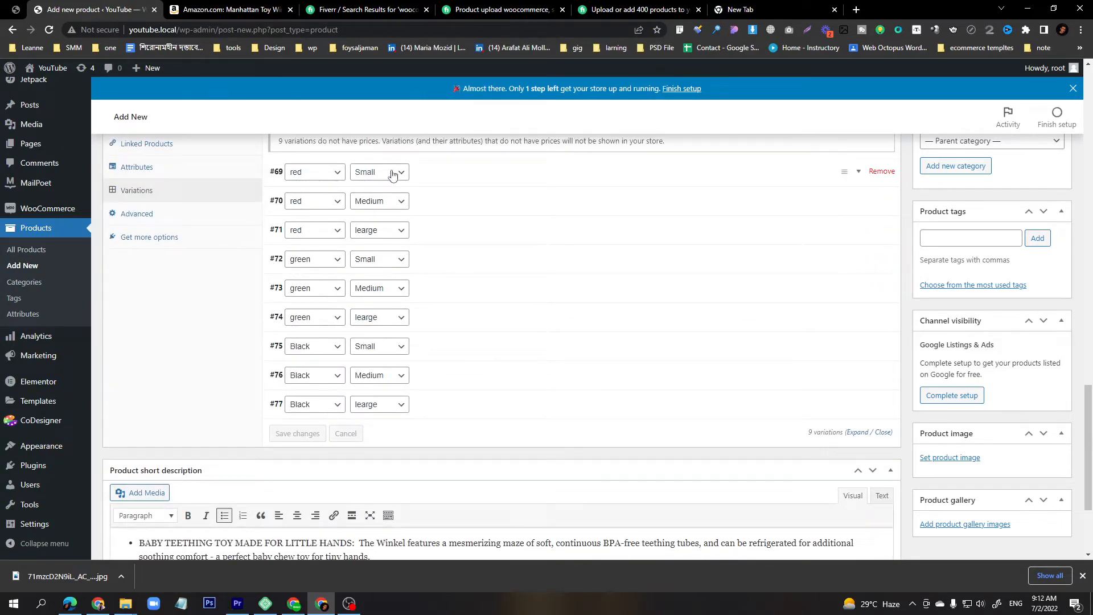
mouse_move(125, 603)
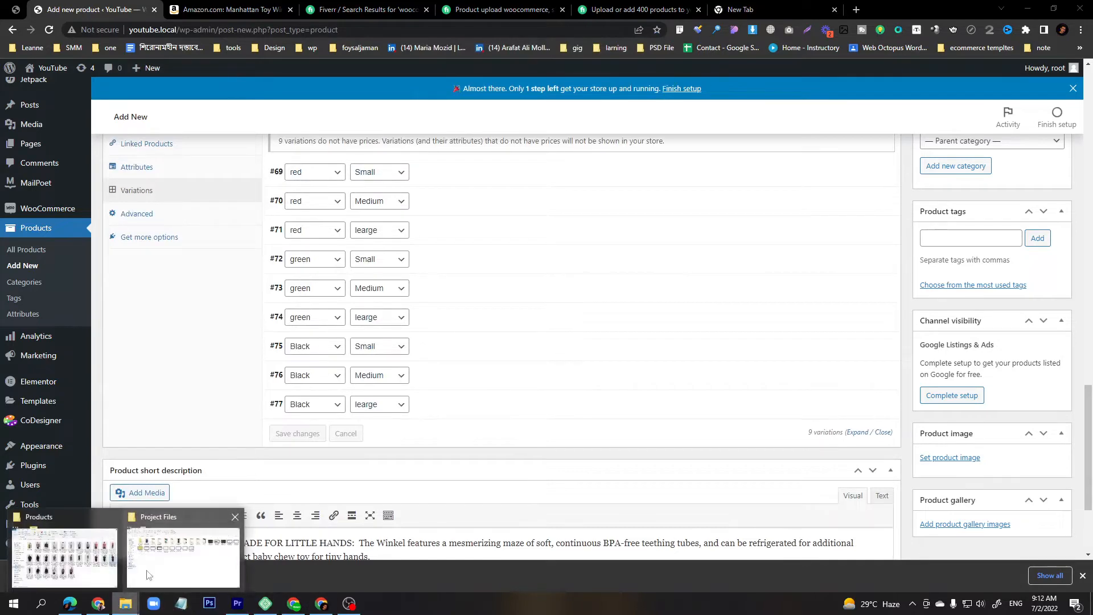
left_click(64, 556)
left_click(760, 184)
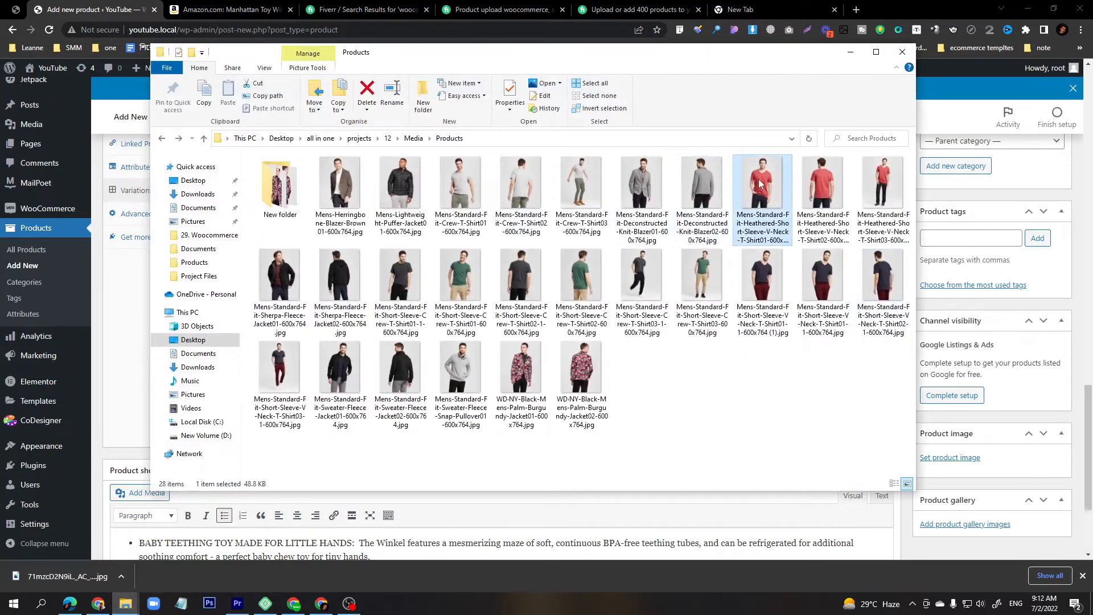
left_click_drag(644, 61, 869, 80)
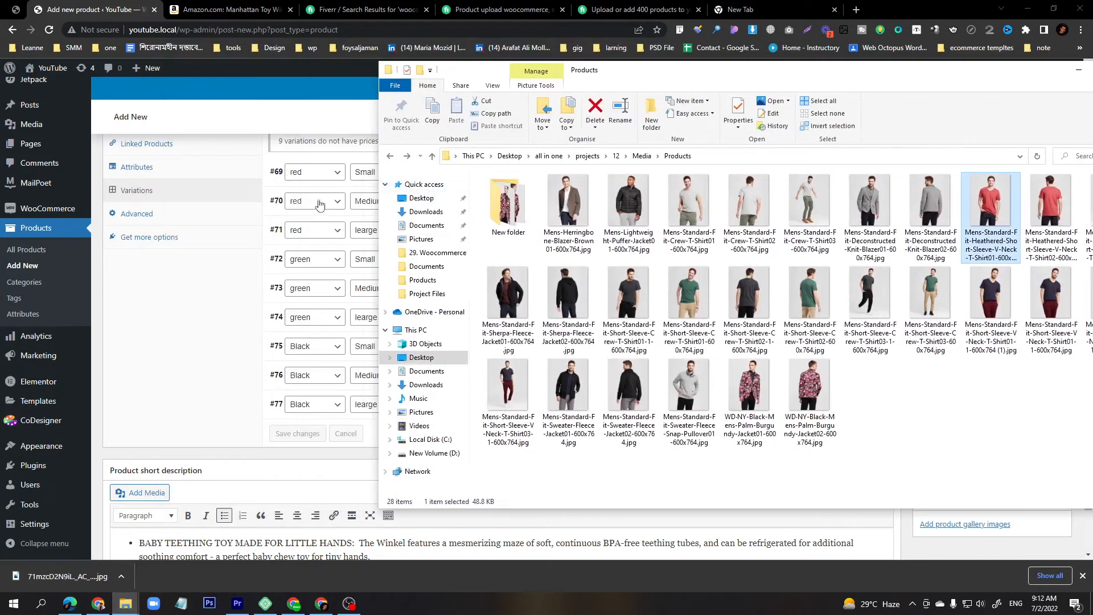
left_click(1054, 226)
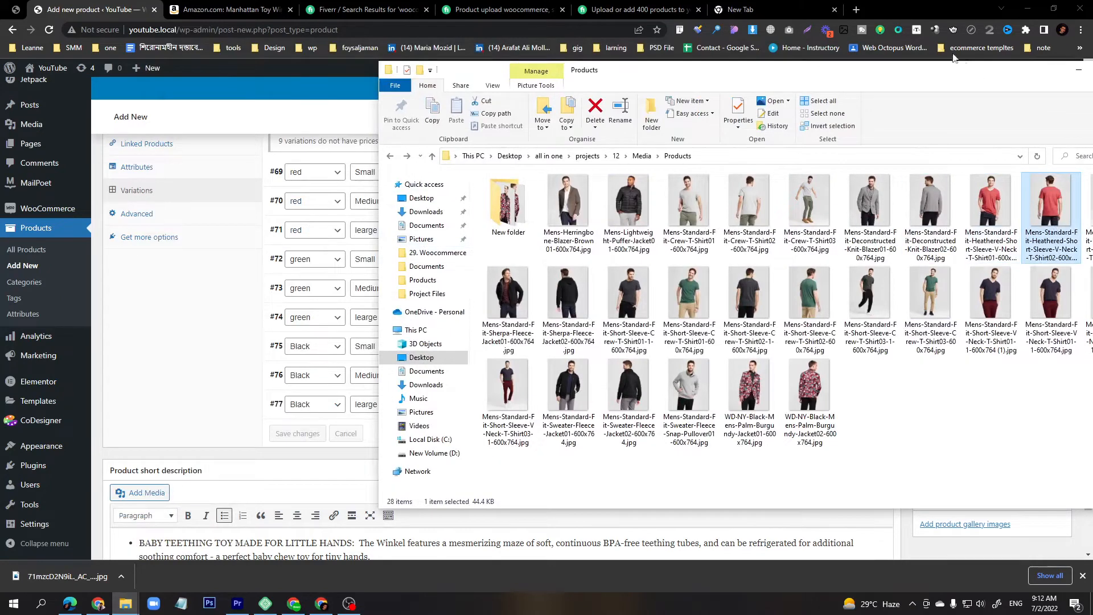
left_click_drag(955, 69, 886, 78)
left_click(1054, 226)
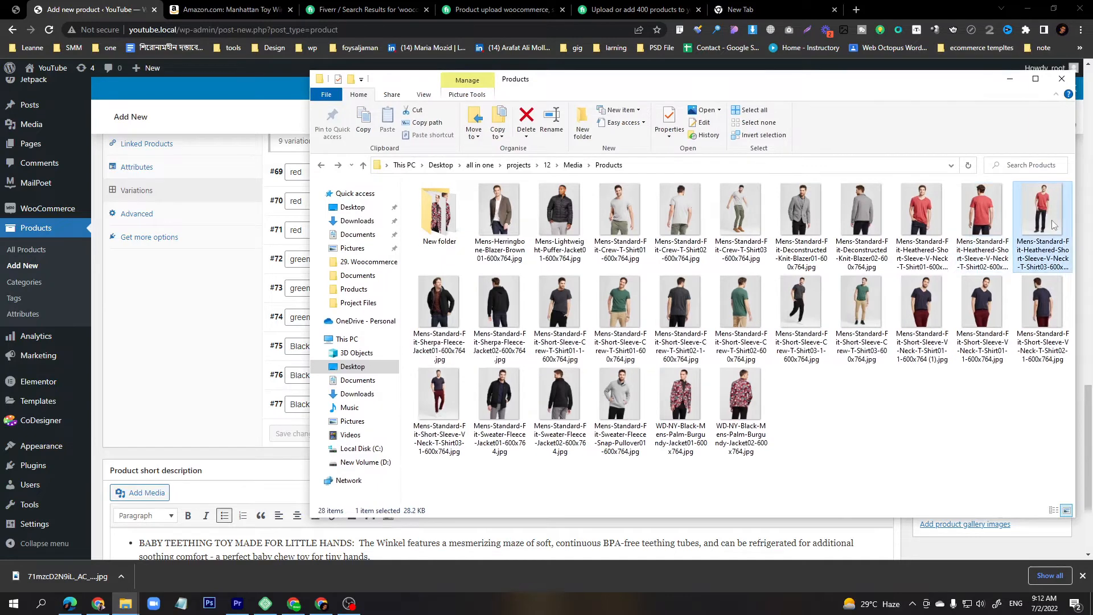
left_click_drag(545, 83, 653, 93)
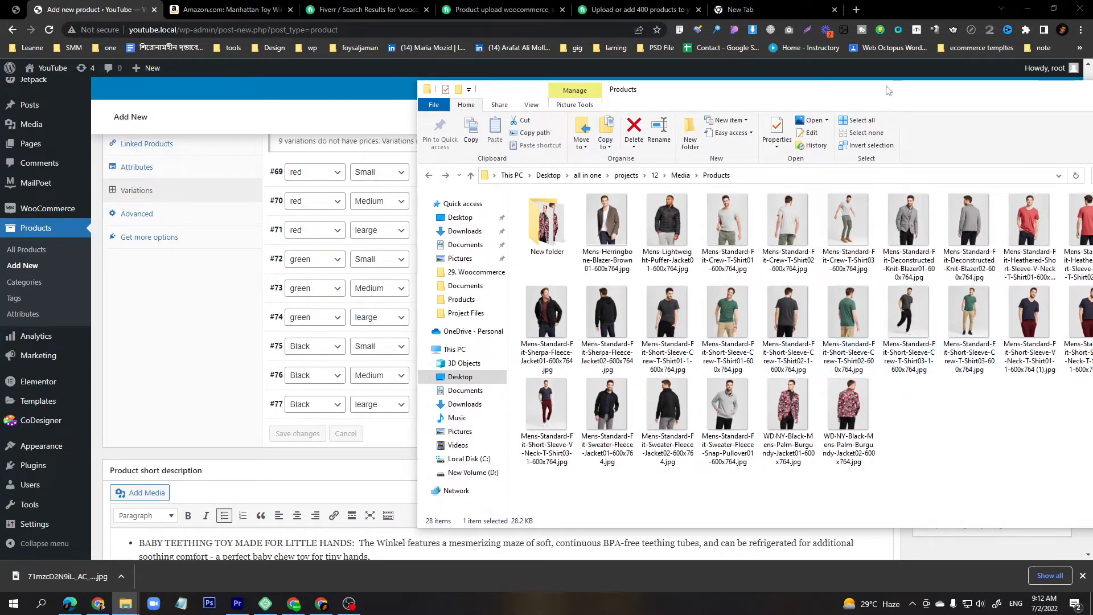
left_click_drag(889, 91, 678, 113)
left_click(888, 117)
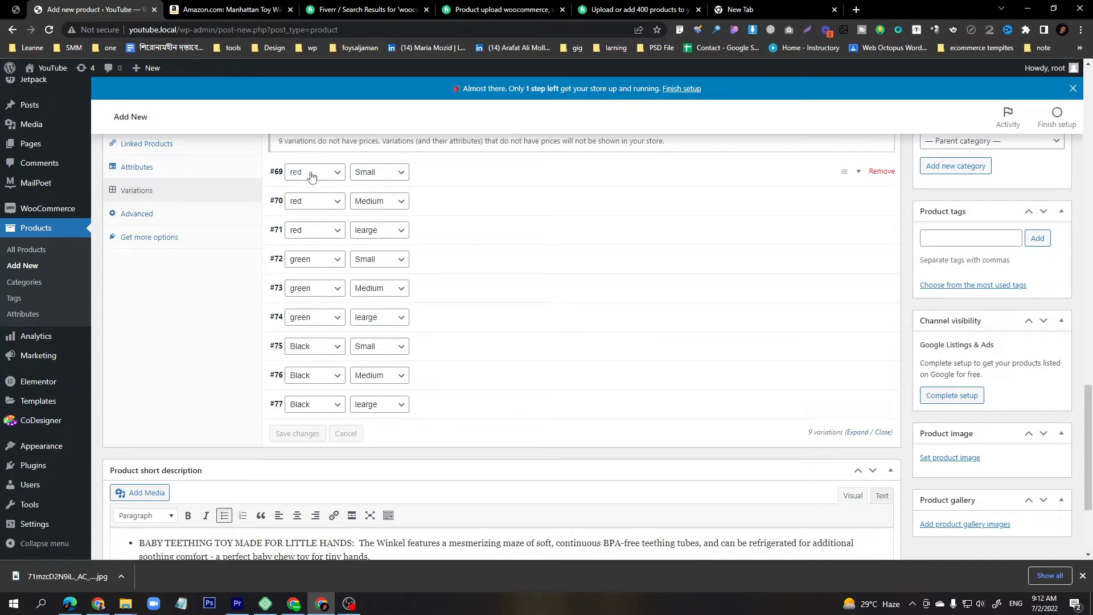
Expand the red / Small variation and open its image chooser on the upload section.
left_click(471, 179)
scroll(442, 298, "down", 5)
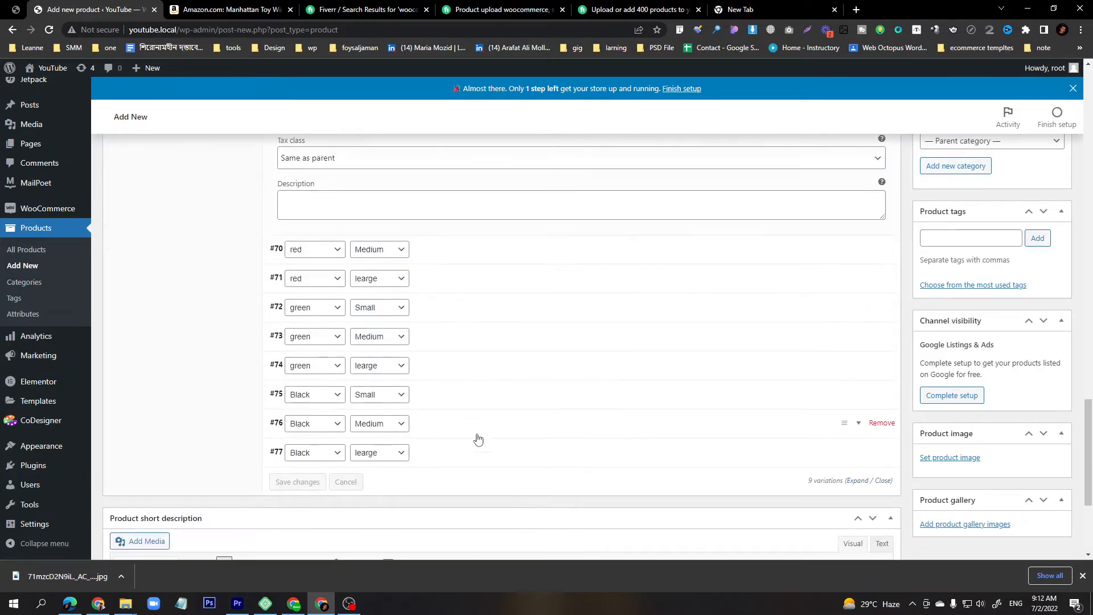
scroll(451, 378, "up", 4)
scroll(395, 227, "up", 1)
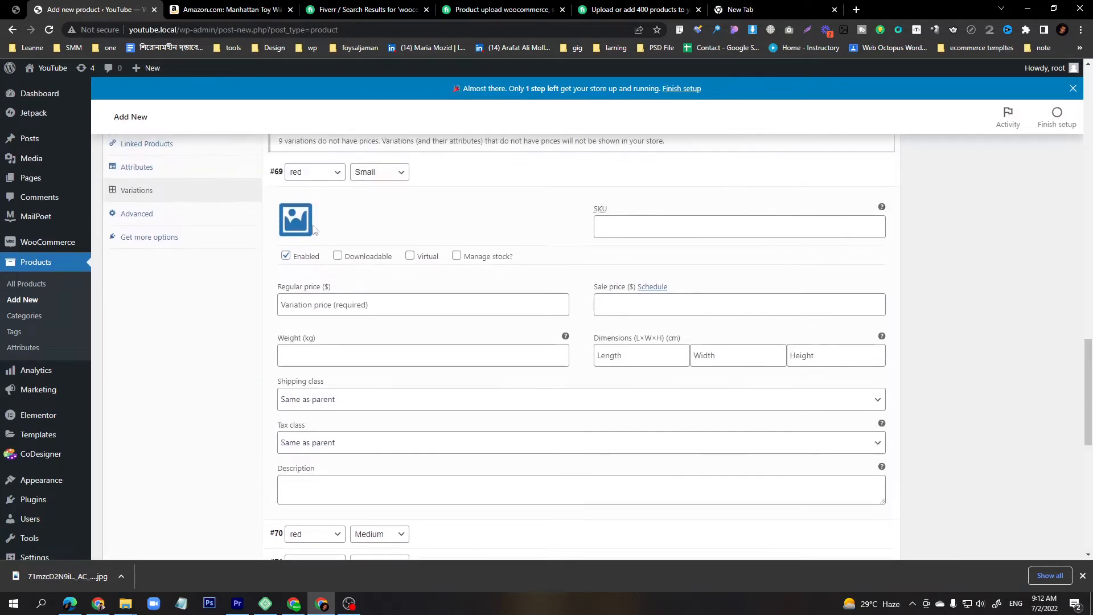
left_click(303, 224)
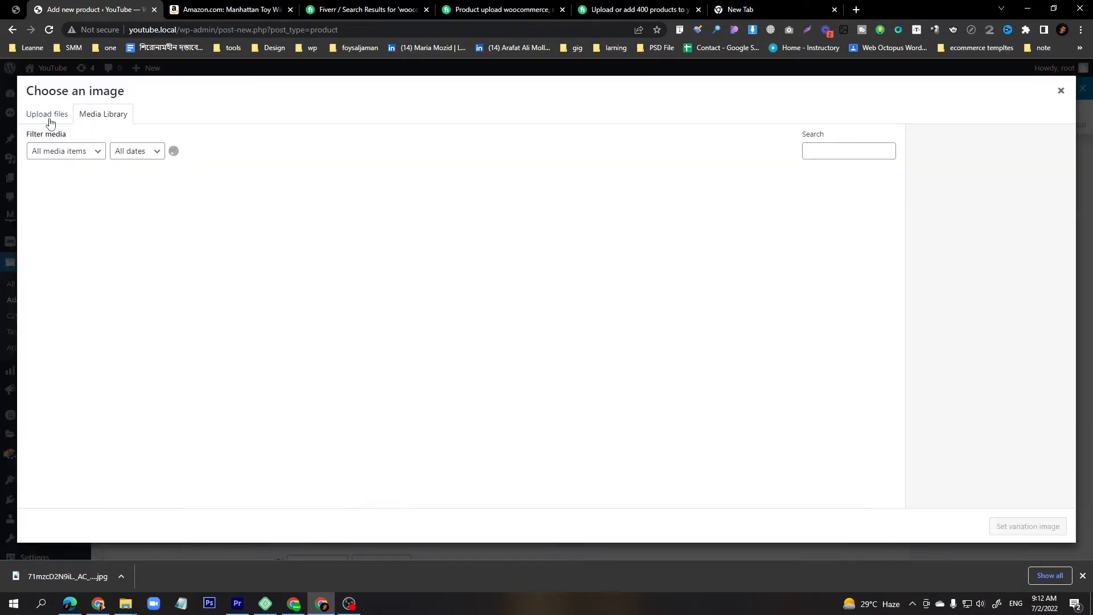
left_click(50, 123)
Upload the red Mens-Standard-Fit-Heathered-Short-Sleeve-V-Neck-T-Shirt01 image from the Media > Products folder and set it as the red / Small variation image.
left_click(542, 298)
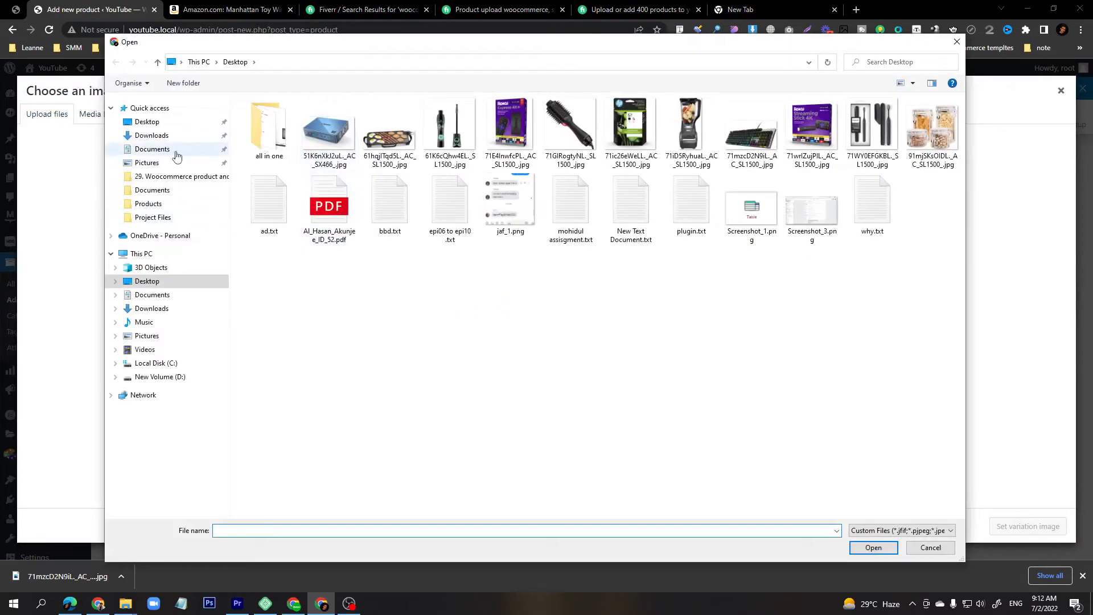
left_click(160, 135)
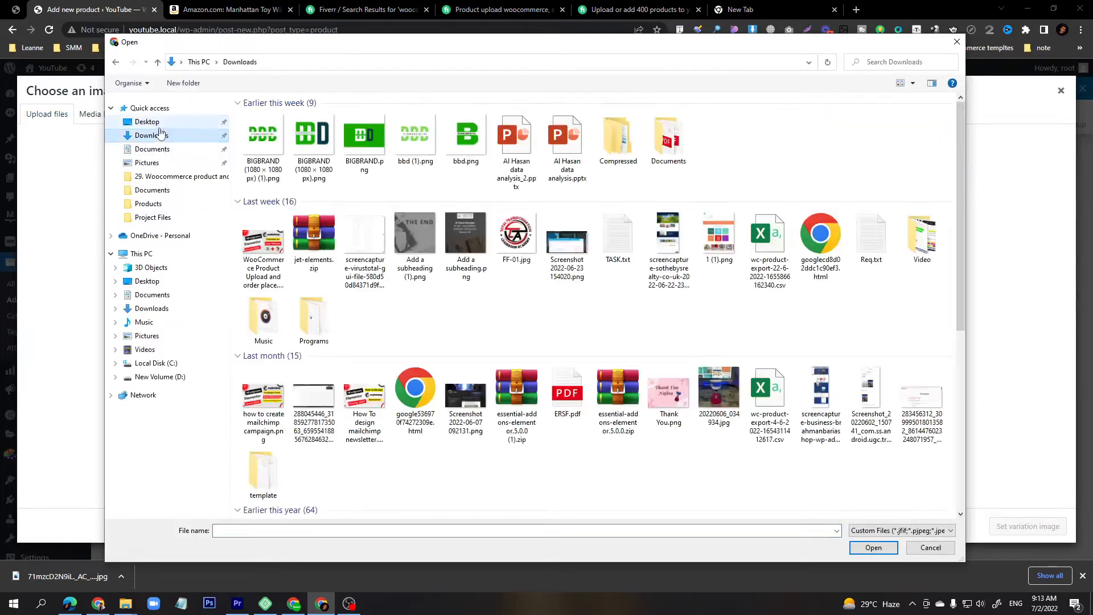
left_click(147, 121)
double_click(263, 135)
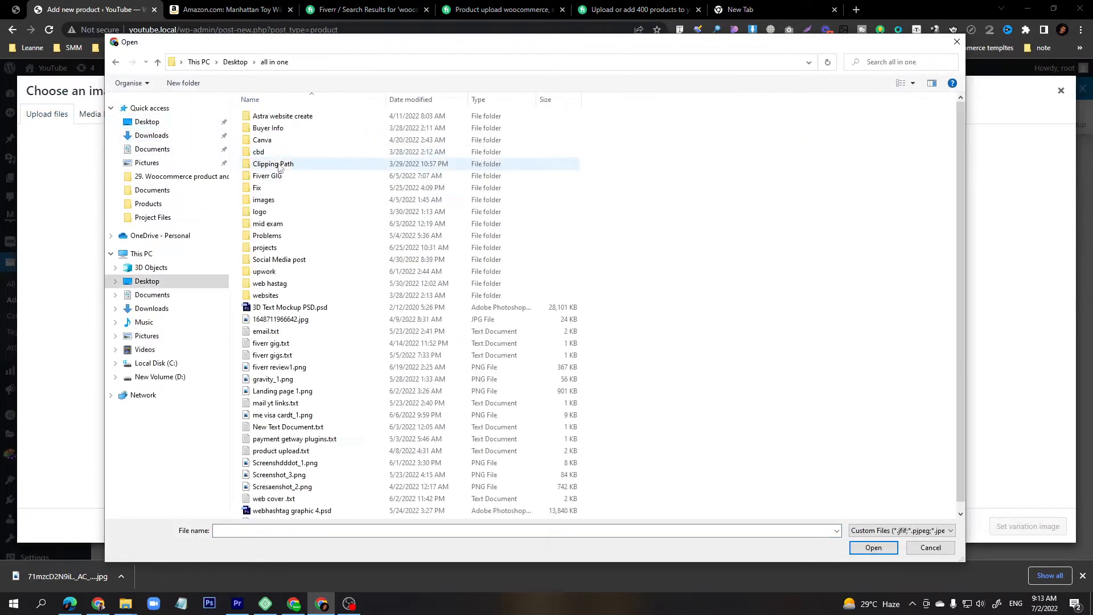
double_click(277, 247)
left_click(264, 249)
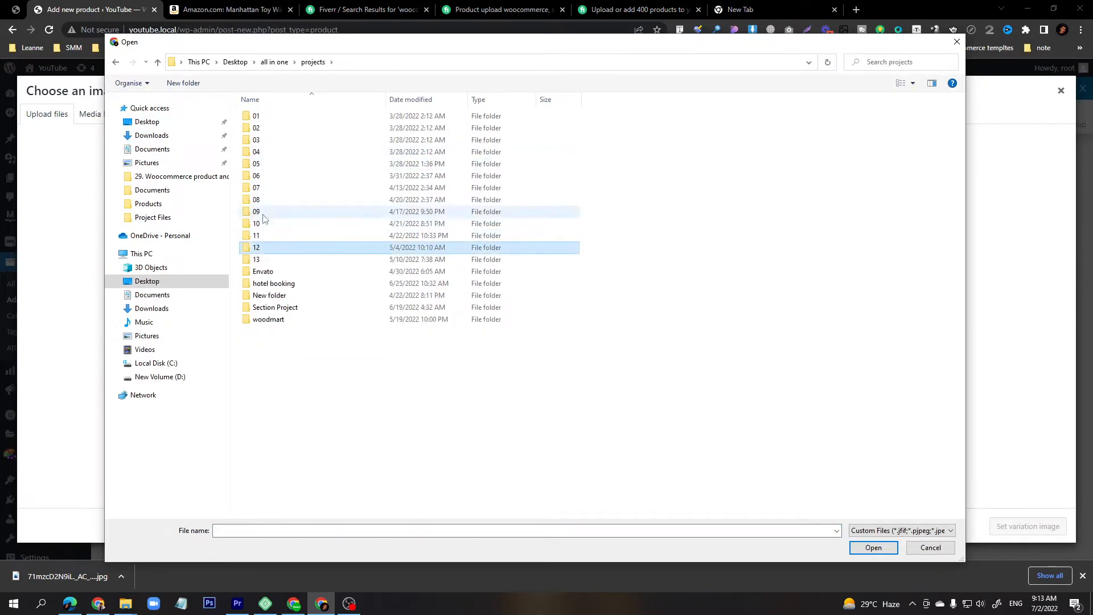
double_click(264, 252)
double_click(267, 145)
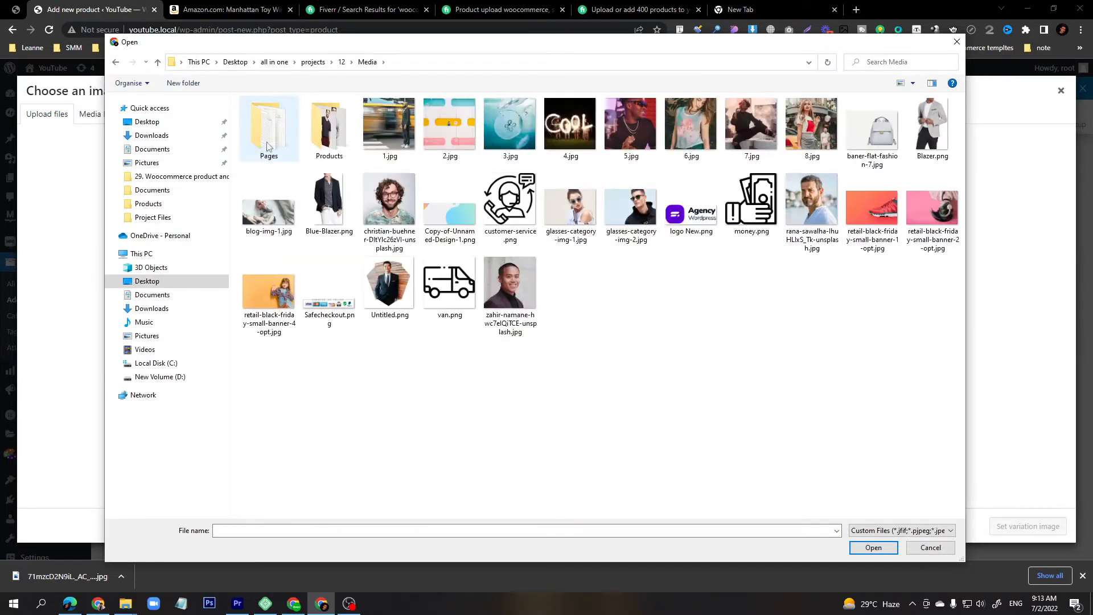
double_click(303, 146)
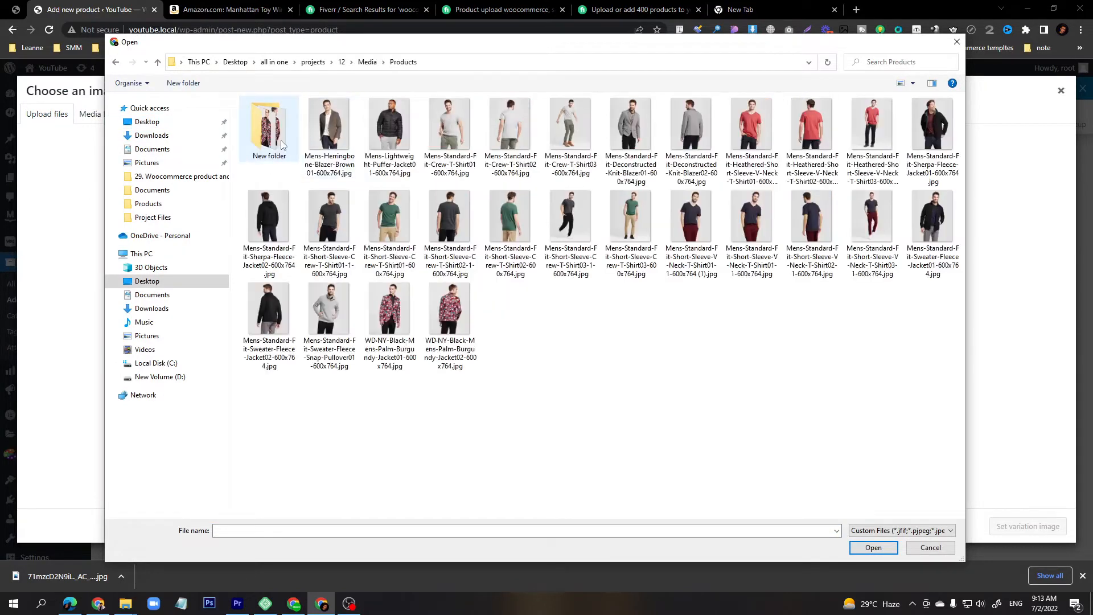
double_click(749, 126)
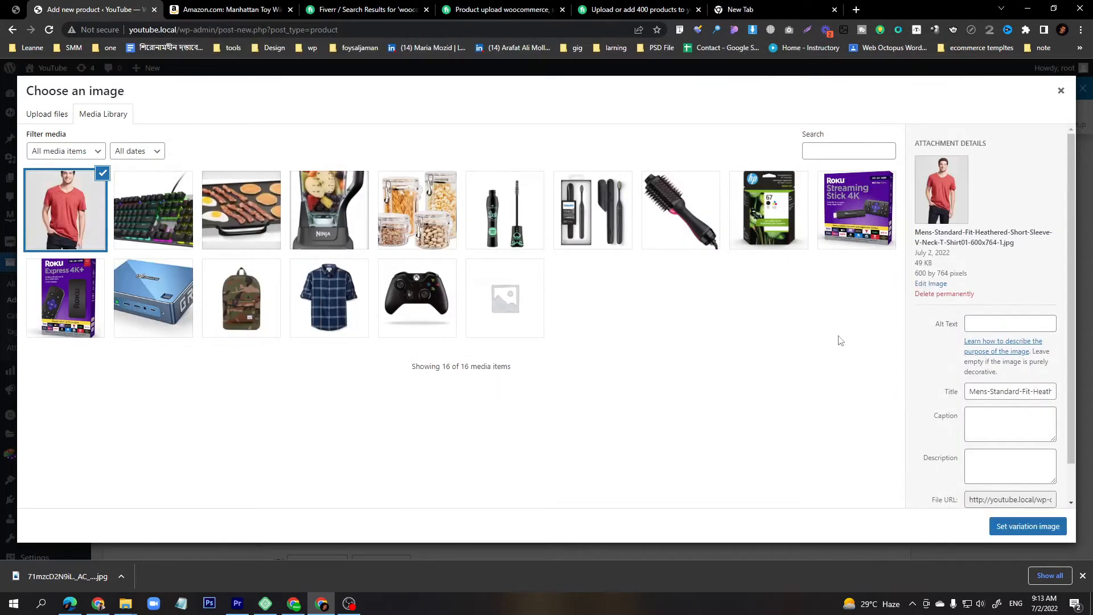
left_click(1029, 527)
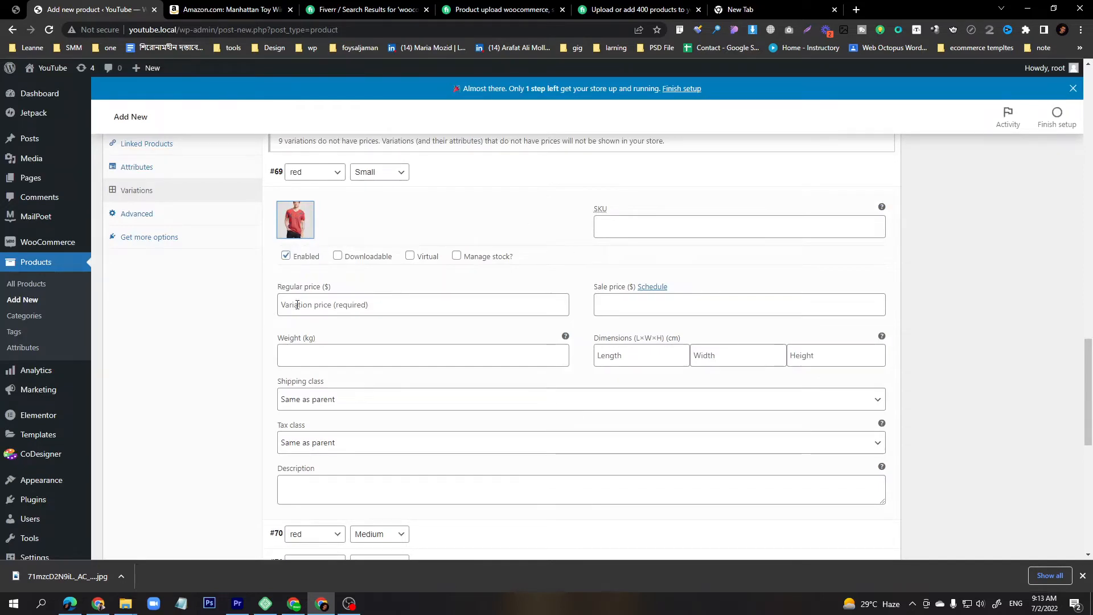
Set the red / Small variation's regular price to 20 and collapse the variation.
left_click(349, 305)
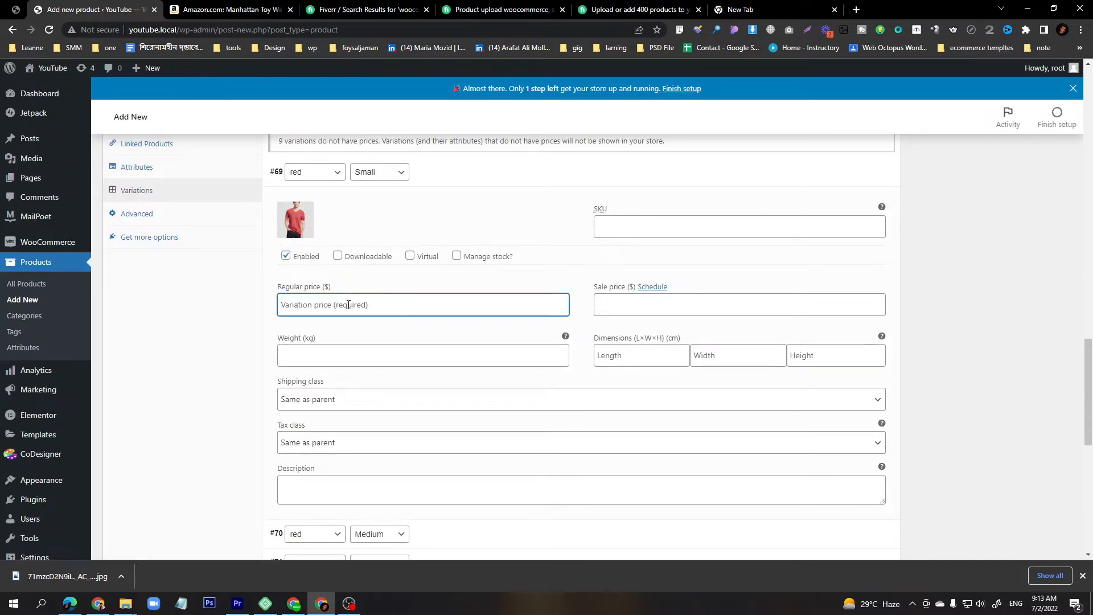
type("20")
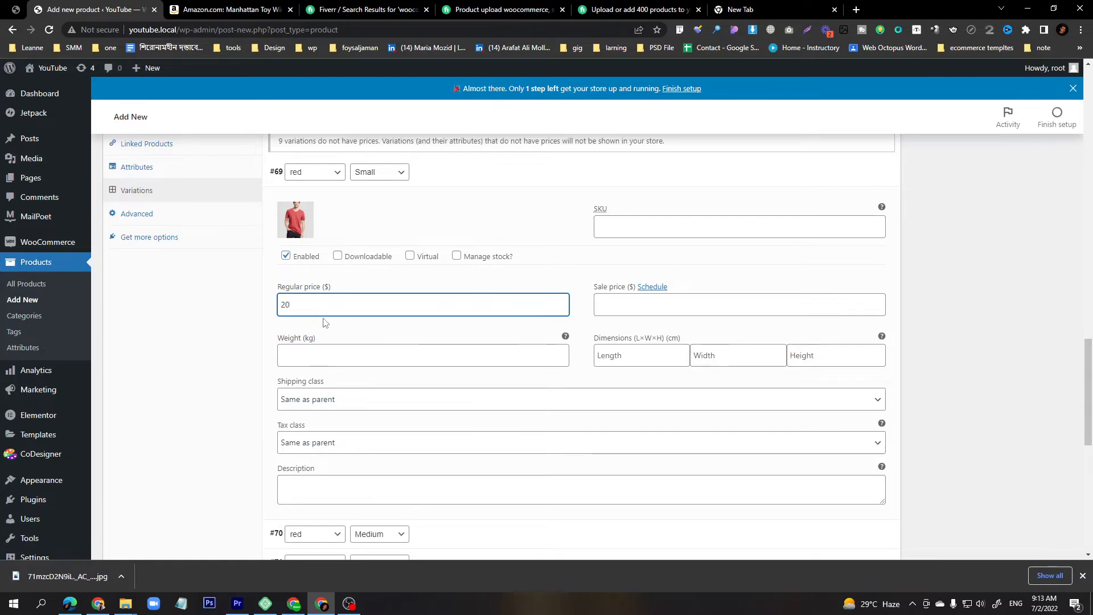
scroll(325, 322, "up", 3)
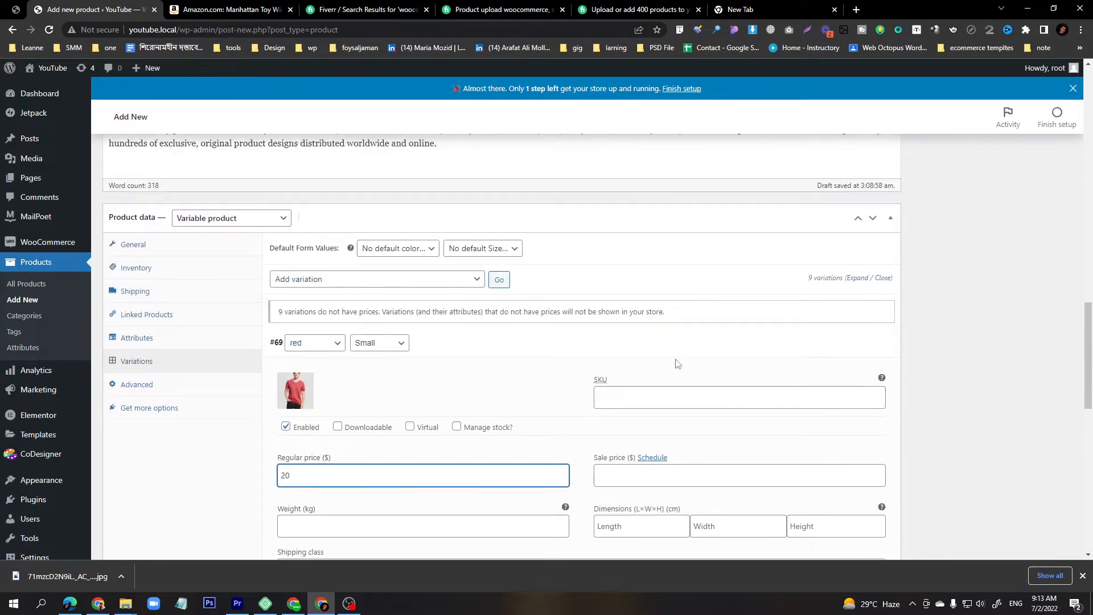
left_click(583, 357)
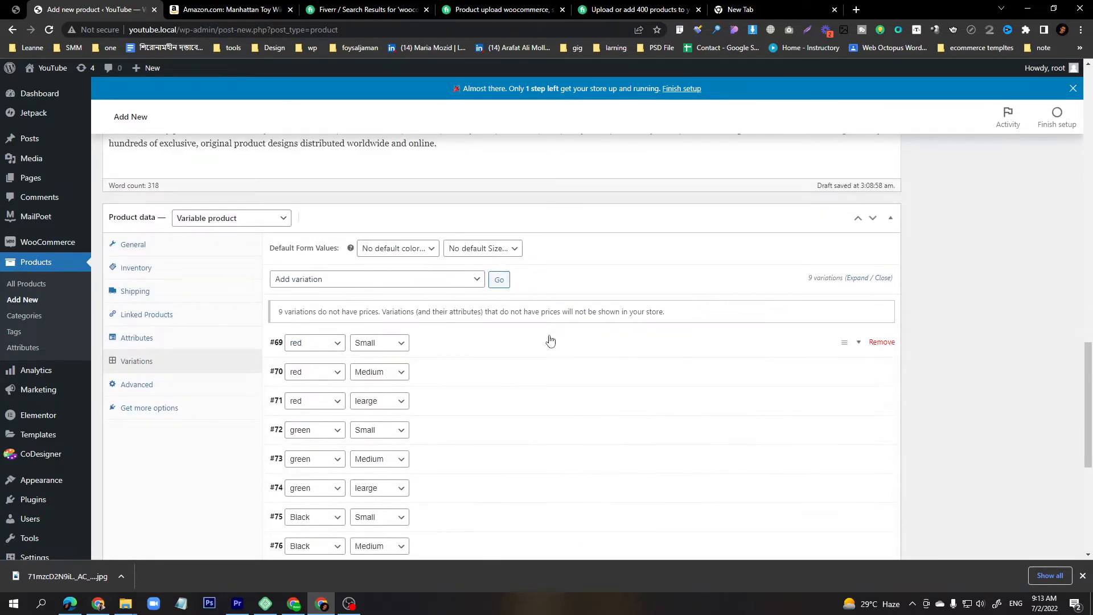
Expand the red / Medium variation, upload the heathered V-neck T-Shirt02 and T-Shirt03 images, and set the variation image.
scroll(550, 340, "down", 2)
left_click(444, 258)
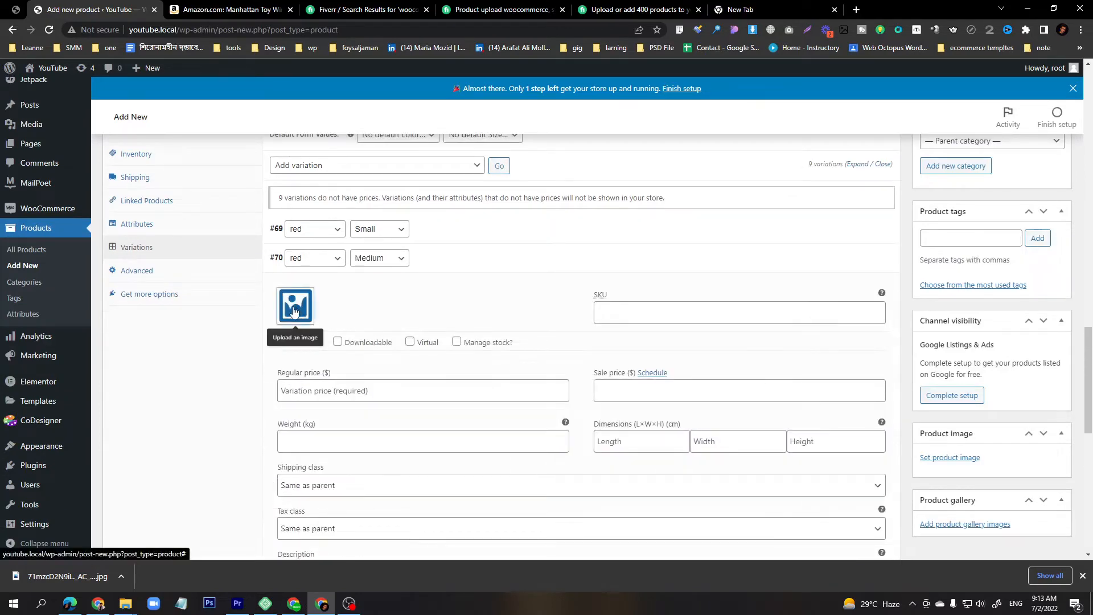
left_click(295, 312)
left_click(44, 113)
left_click(546, 301)
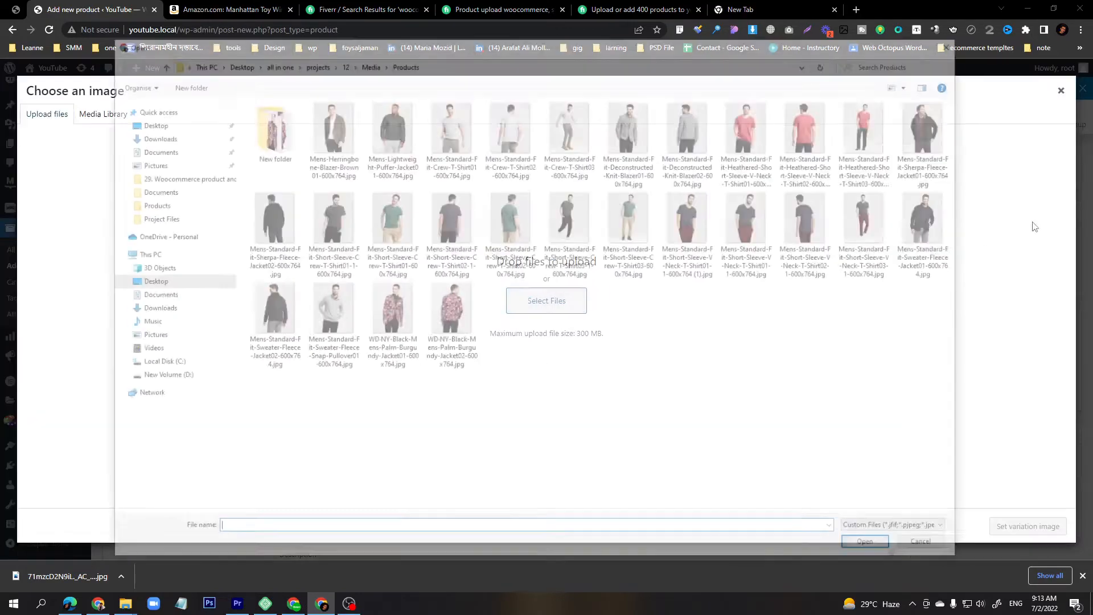
left_click(807, 147)
left_click(871, 128, "ctrl")
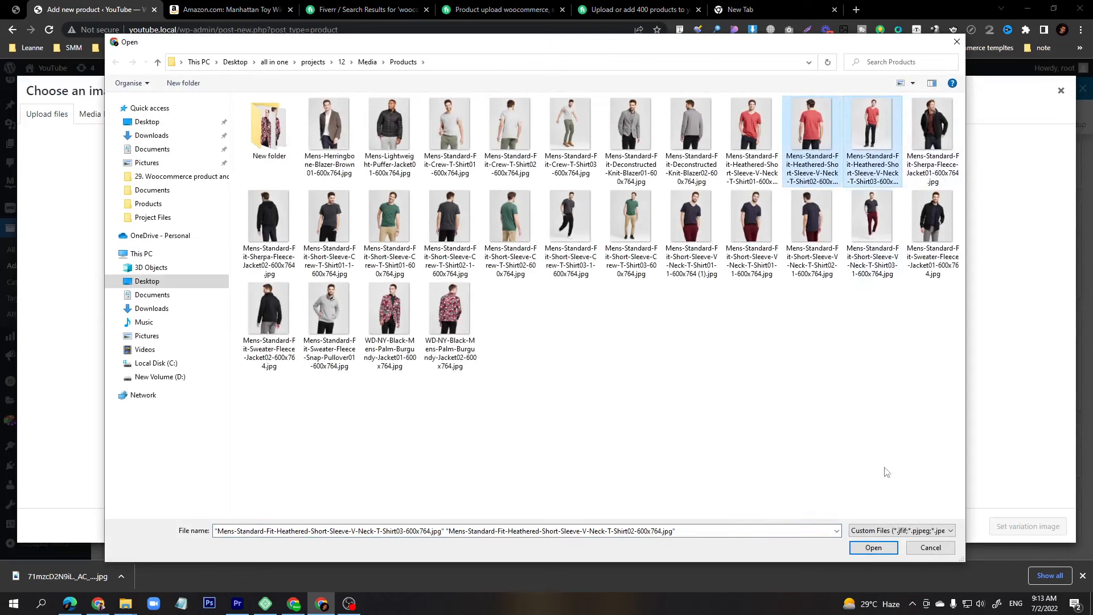
left_click(873, 547)
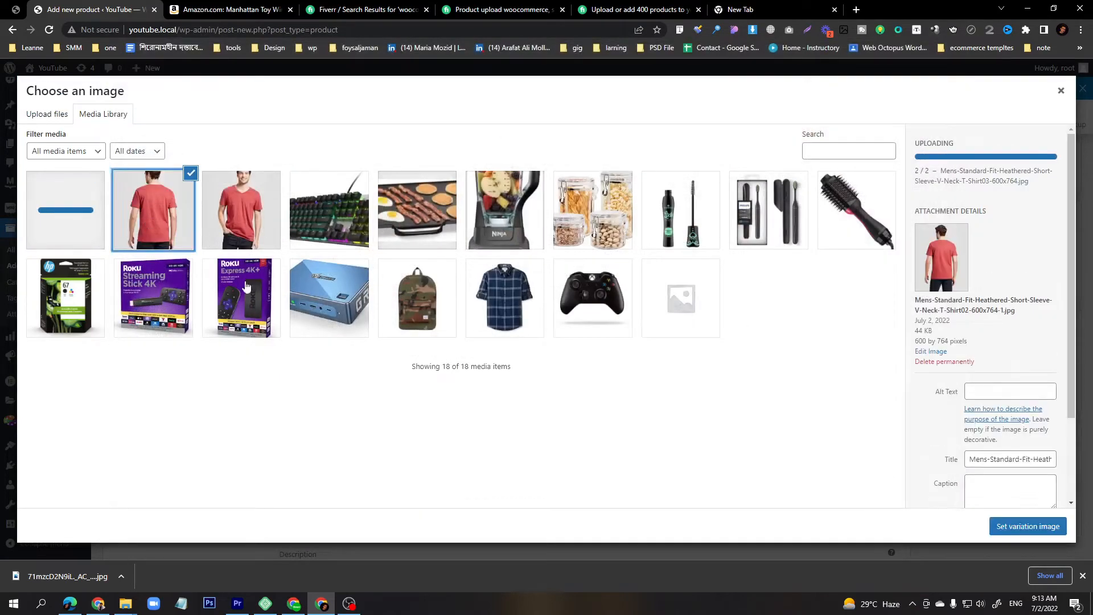
left_click(1014, 533)
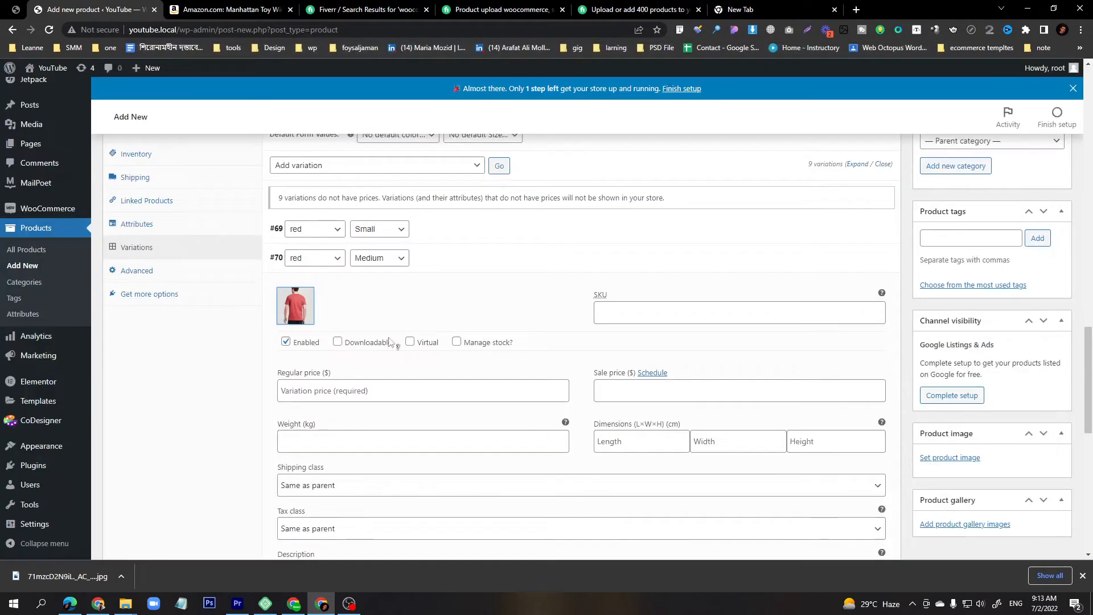
Set the red / Medium variation's regular price to 25 and collapse the variation.
left_click(323, 391)
scroll(324, 273, "up", 2)
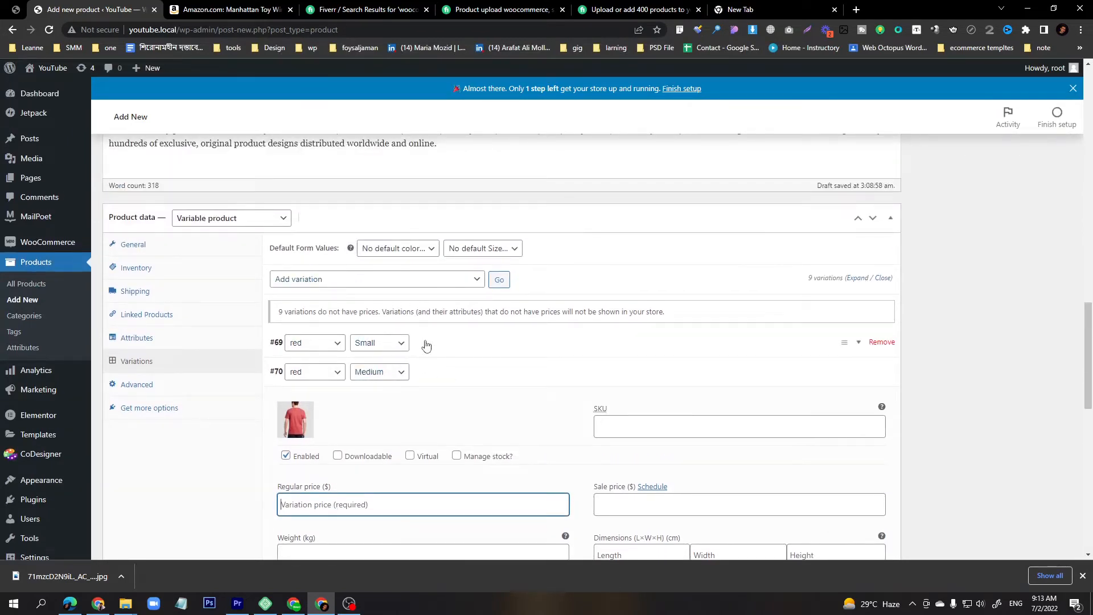
type("25")
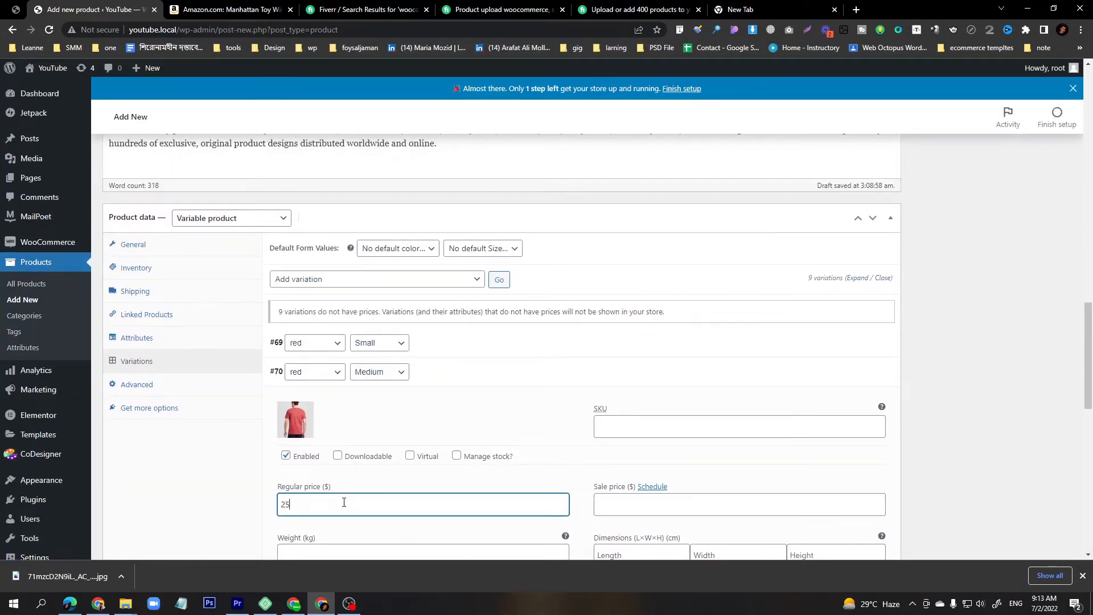
scroll(387, 398, "down", 2)
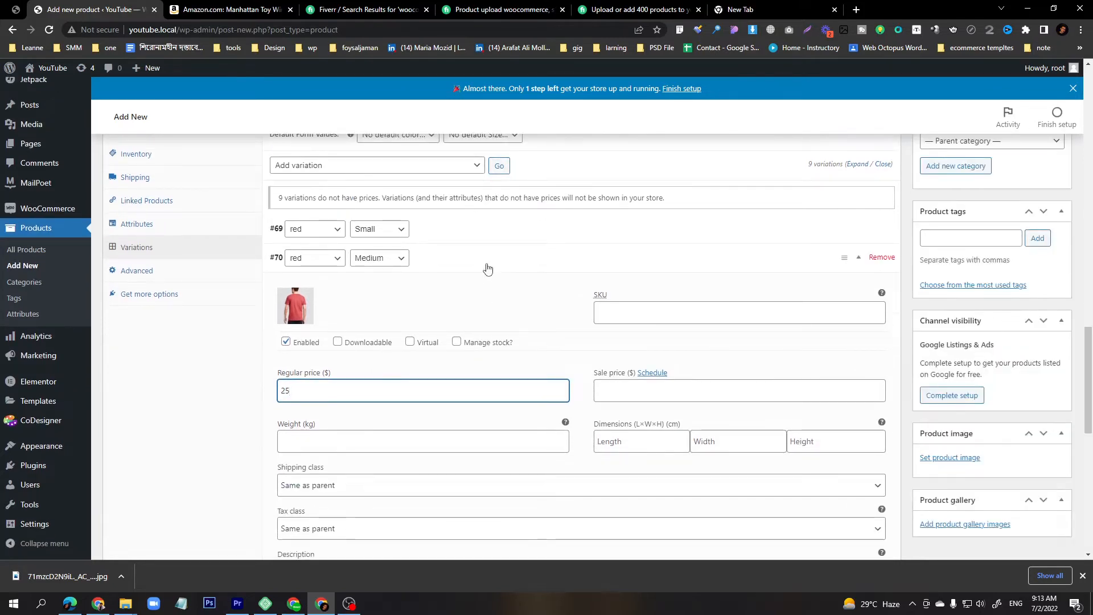
scroll(361, 438, "down", 2)
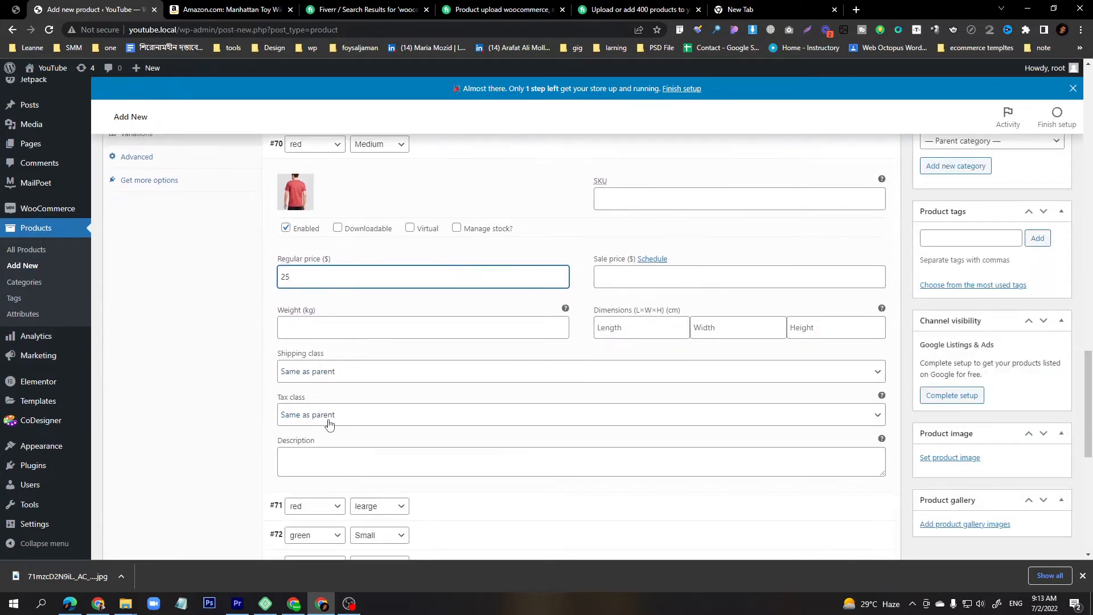
scroll(434, 297, "up", 3)
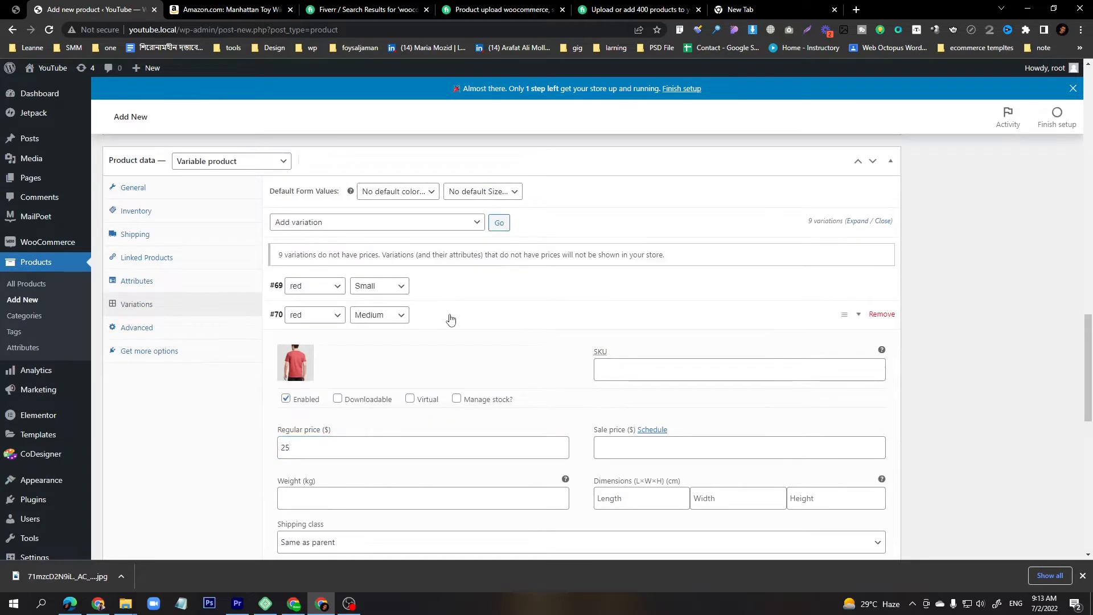
left_click(449, 316)
Give the red / learge variation the full-length red shirt image from the library and a regular price of 10.
left_click(441, 354)
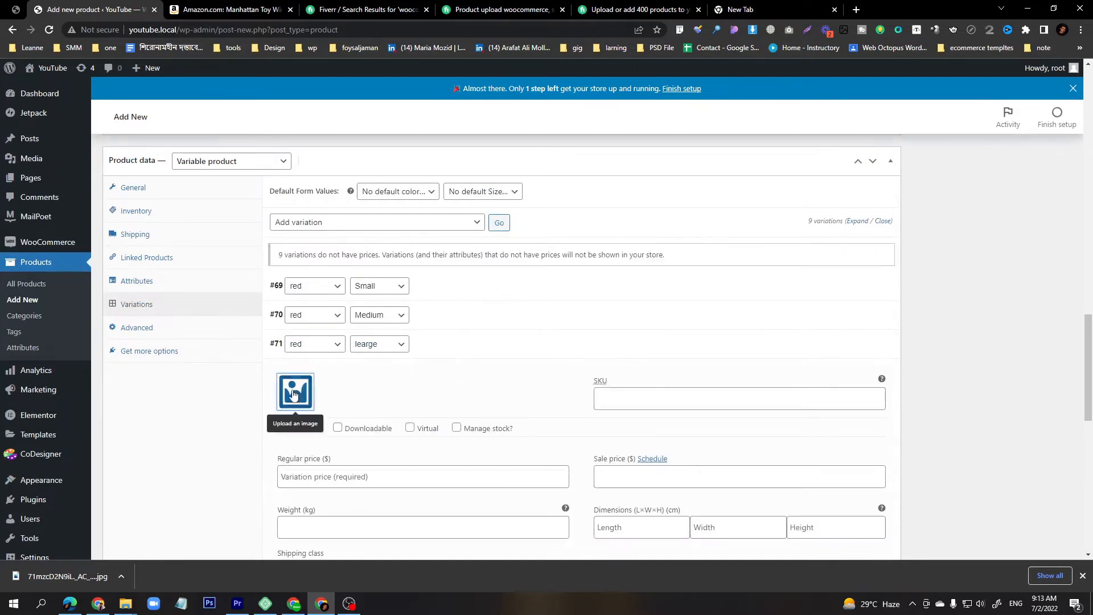
left_click(293, 394)
left_click(75, 206)
left_click(1027, 526)
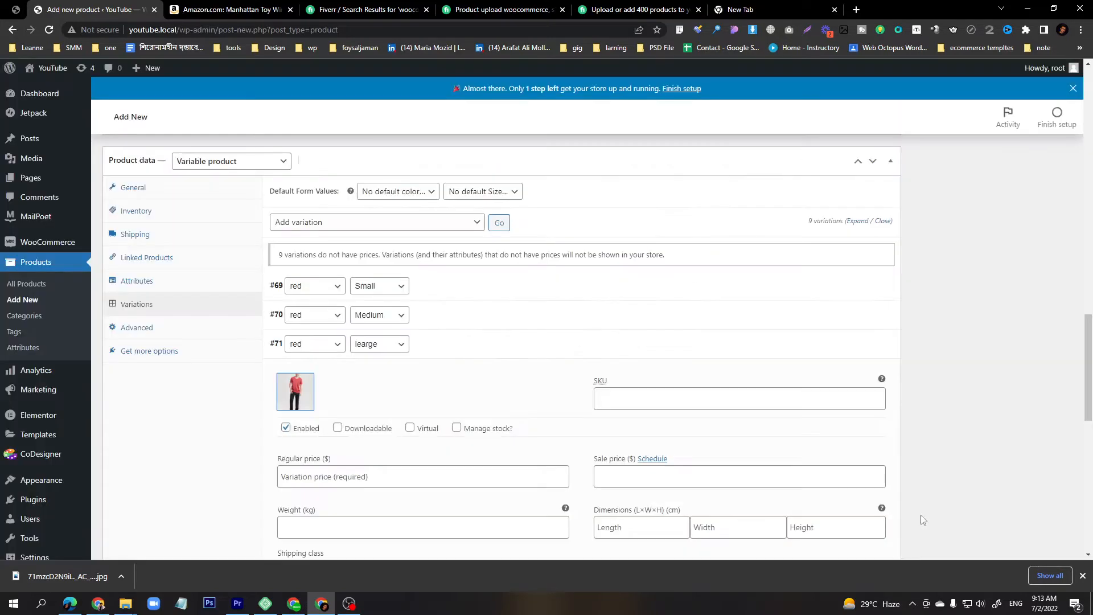
left_click(345, 477)
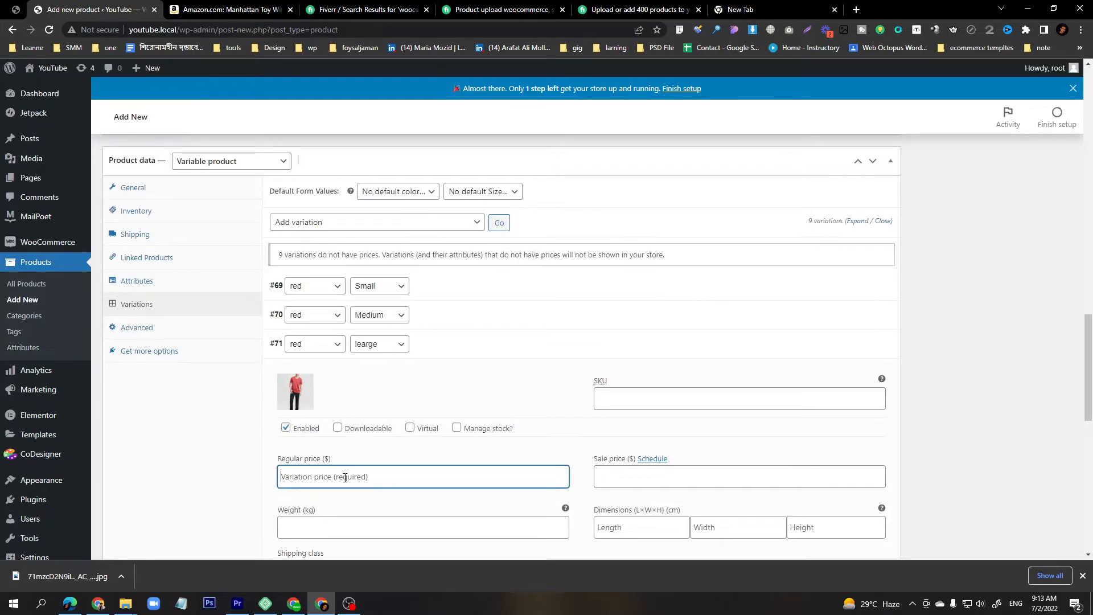
type("10")
left_click(465, 344)
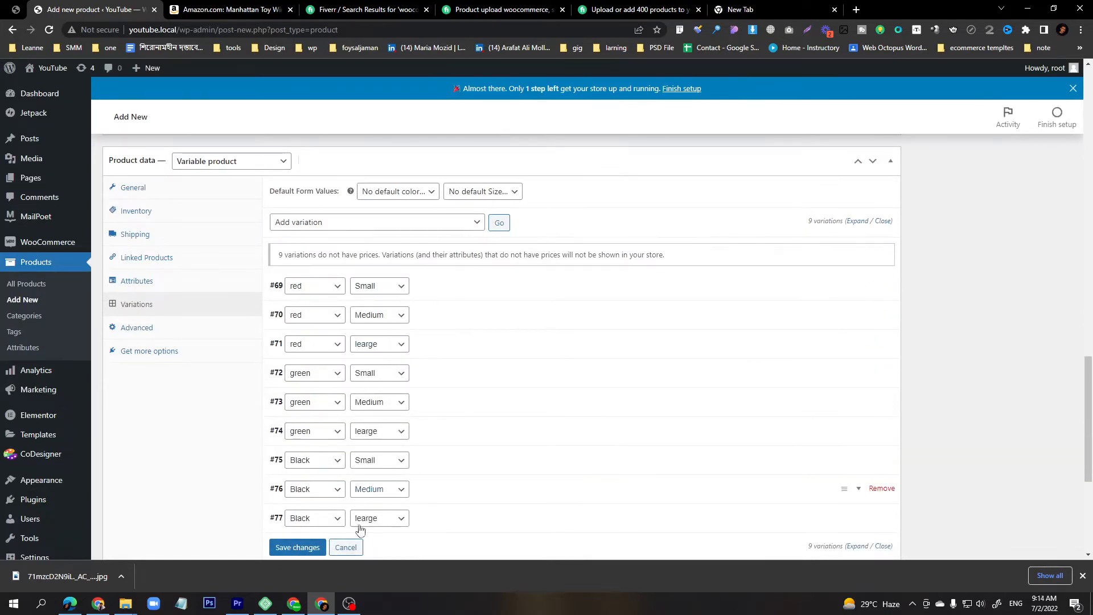
left_click(349, 604)
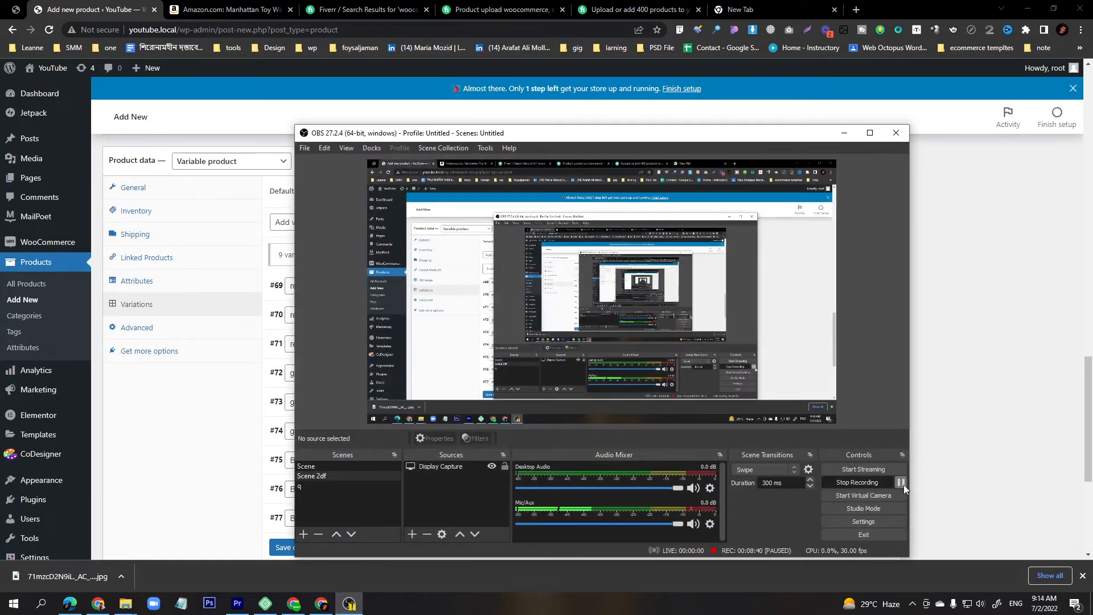
left_click(844, 134)
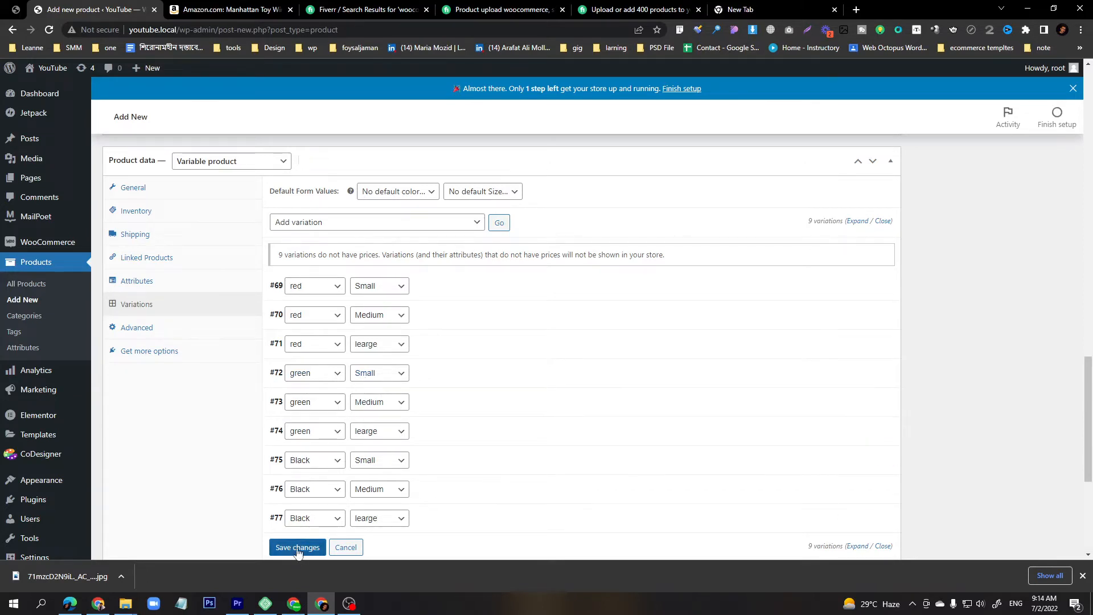
Save the variation changes.
left_click(298, 548)
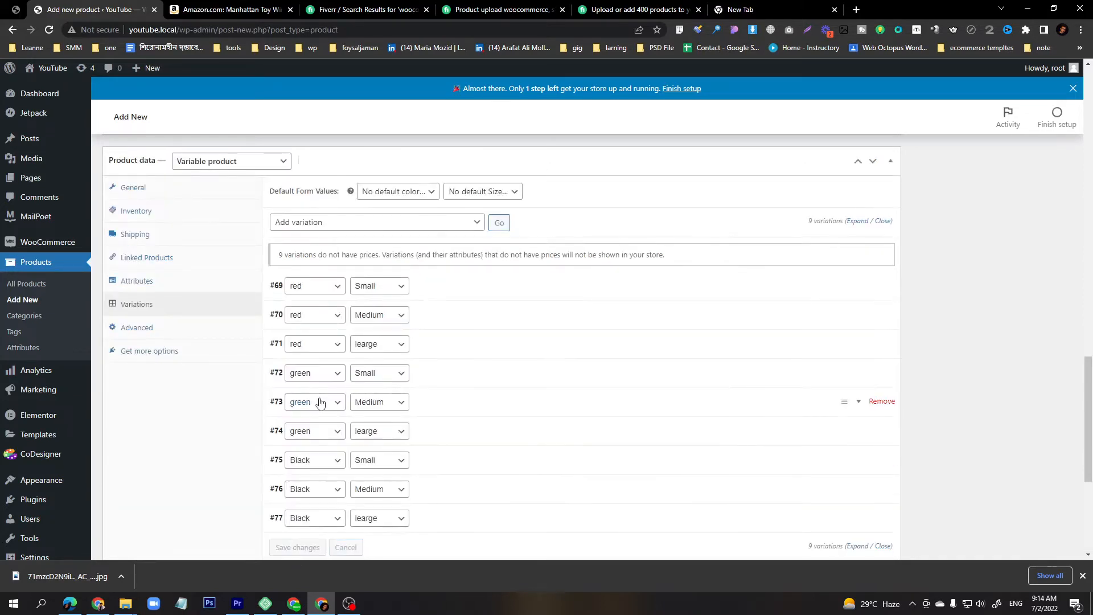
scroll(319, 397, "up", 7)
scroll(320, 397, "up", 15)
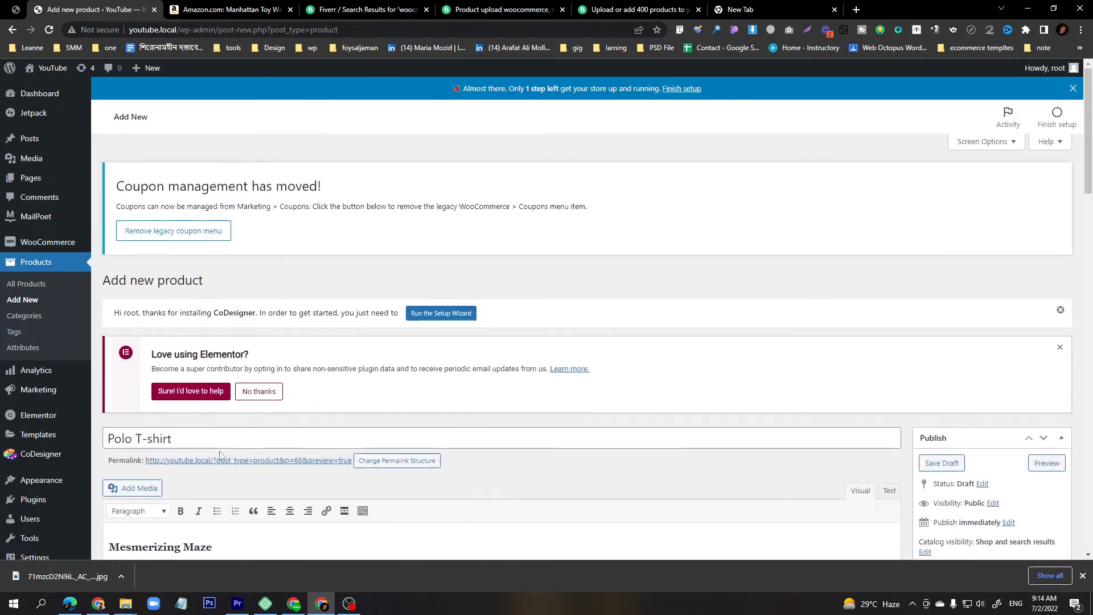
Preview the Polo T-shirt product page in a new tab and return to the editor.
left_click(221, 461)
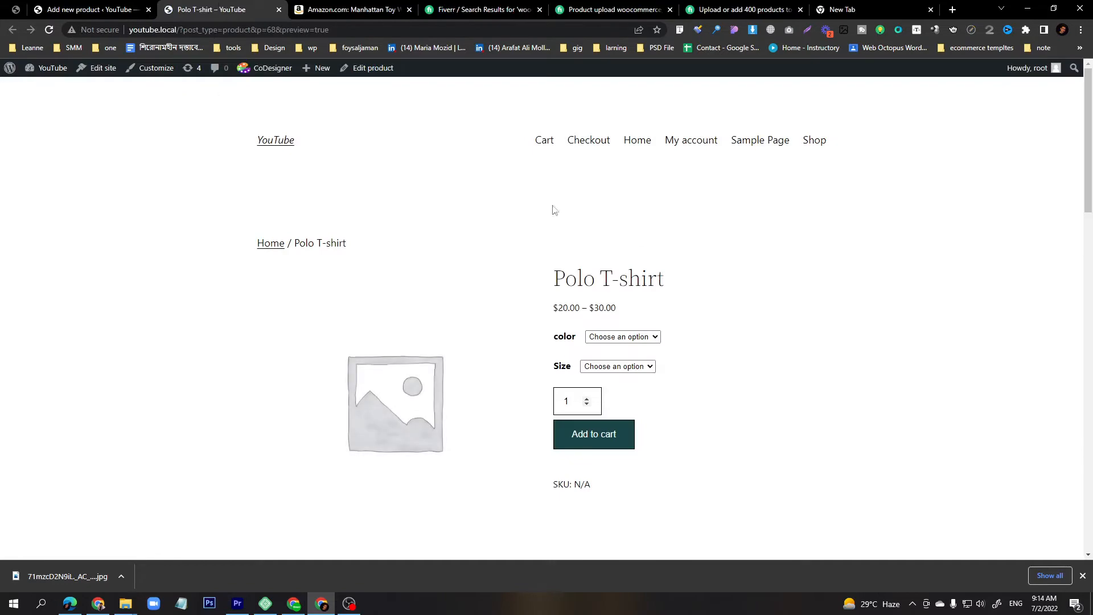
scroll(406, 380, "down", 5)
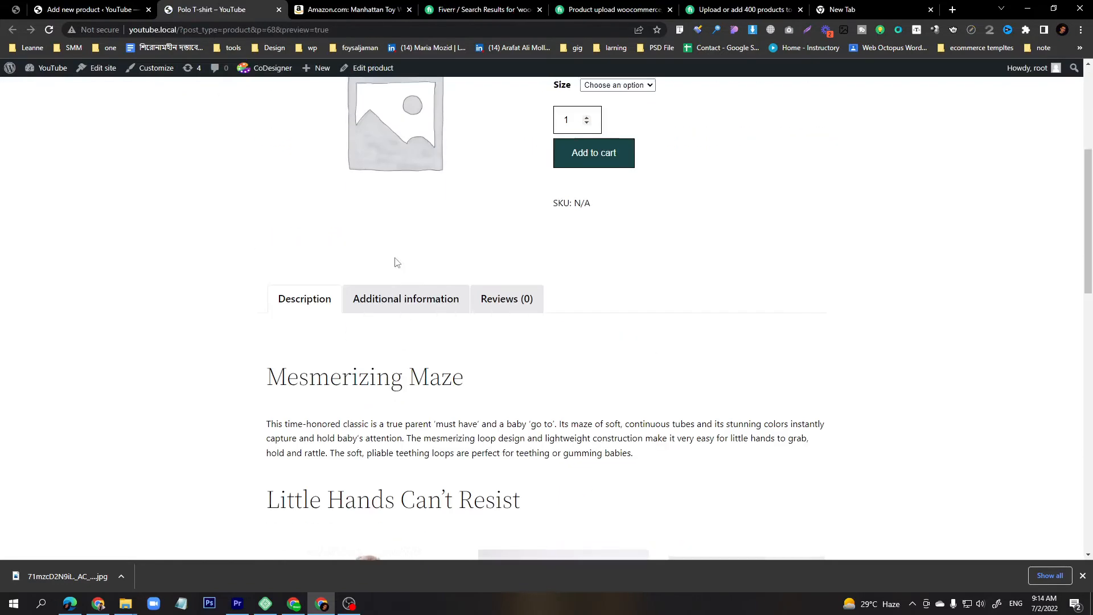
scroll(398, 262, "up", 5)
left_click(85, 9)
Upload the navy V-neck and green crew-neck shirt photos and set the navy V-neck shirt as the product image.
scroll(441, 306, "down", 15)
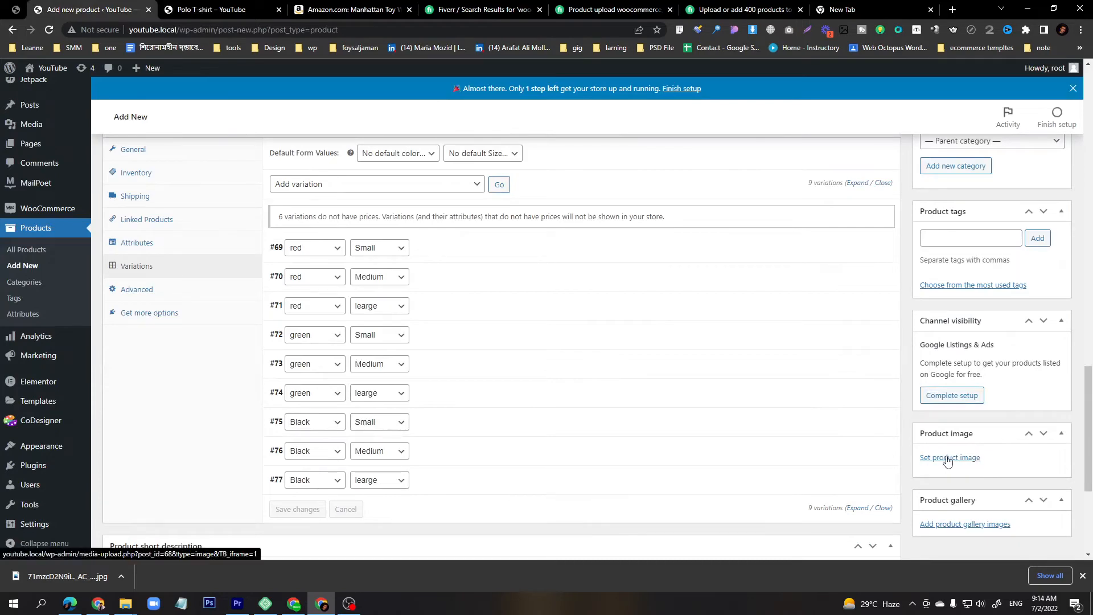
left_click(947, 458)
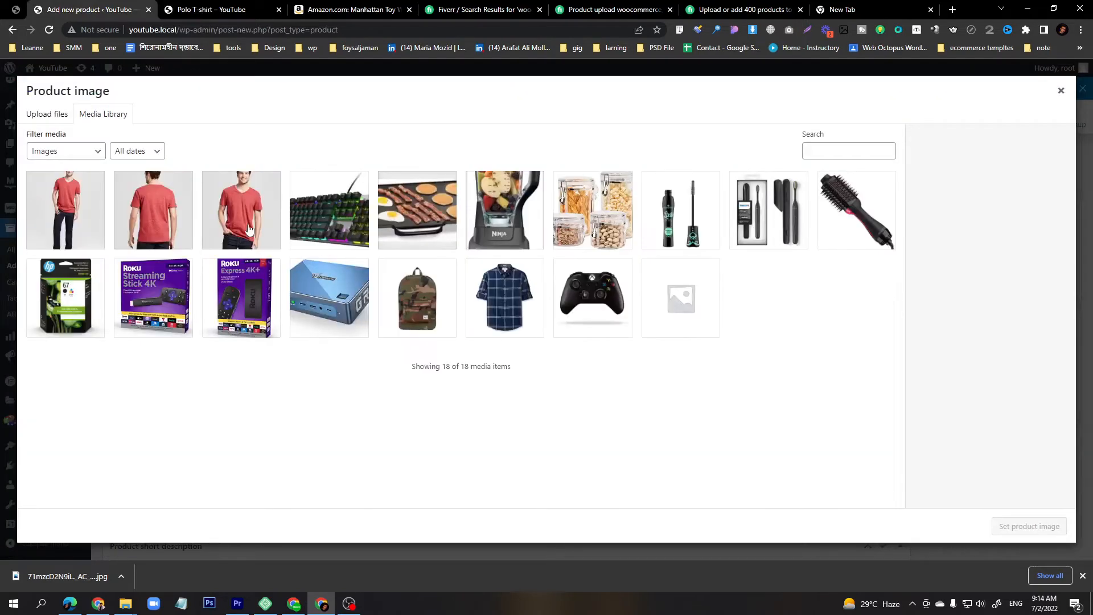
left_click(47, 113)
left_click(530, 293)
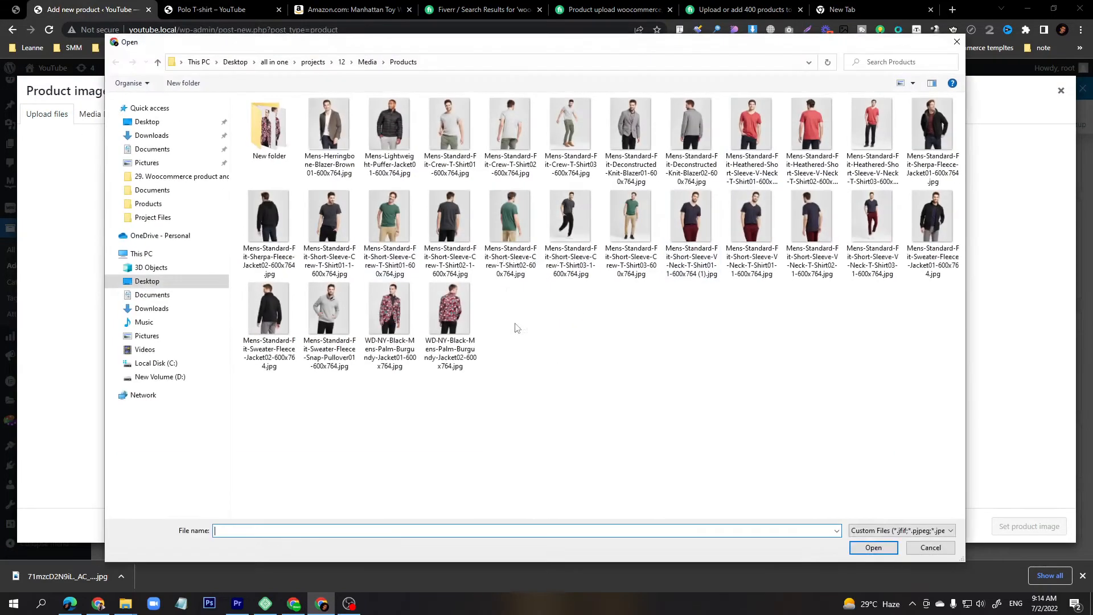
left_click(632, 239)
left_click(692, 233, "ctrl")
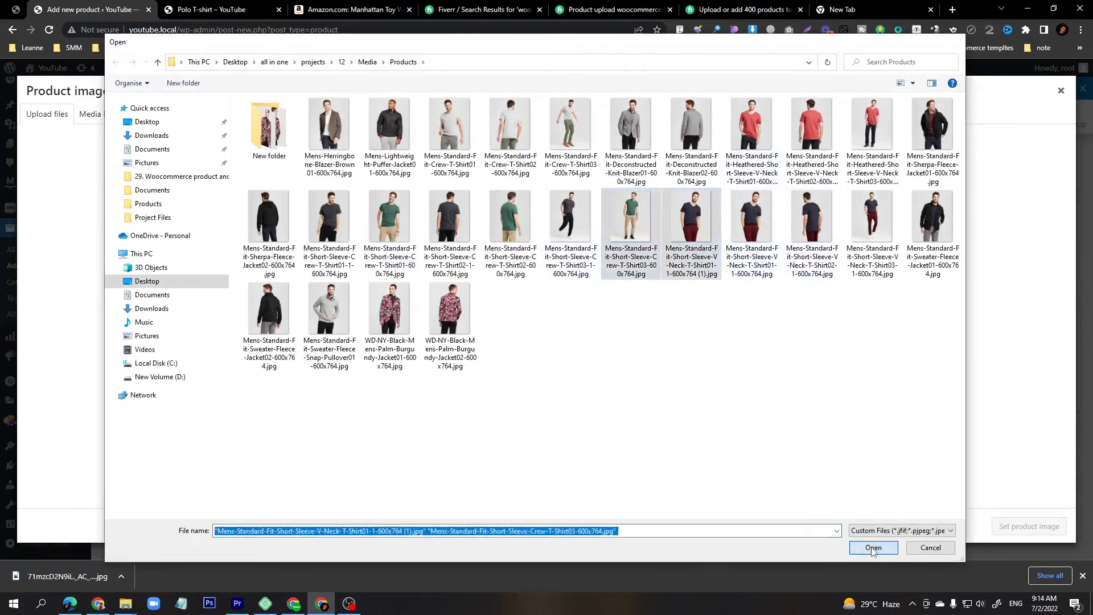
left_click(873, 548)
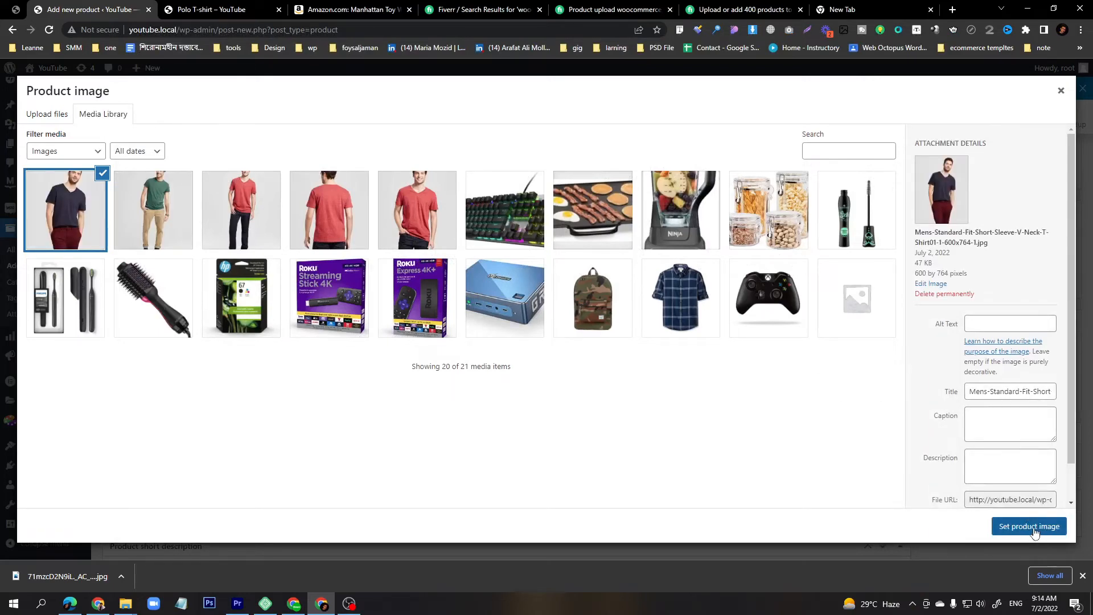
left_click(1033, 531)
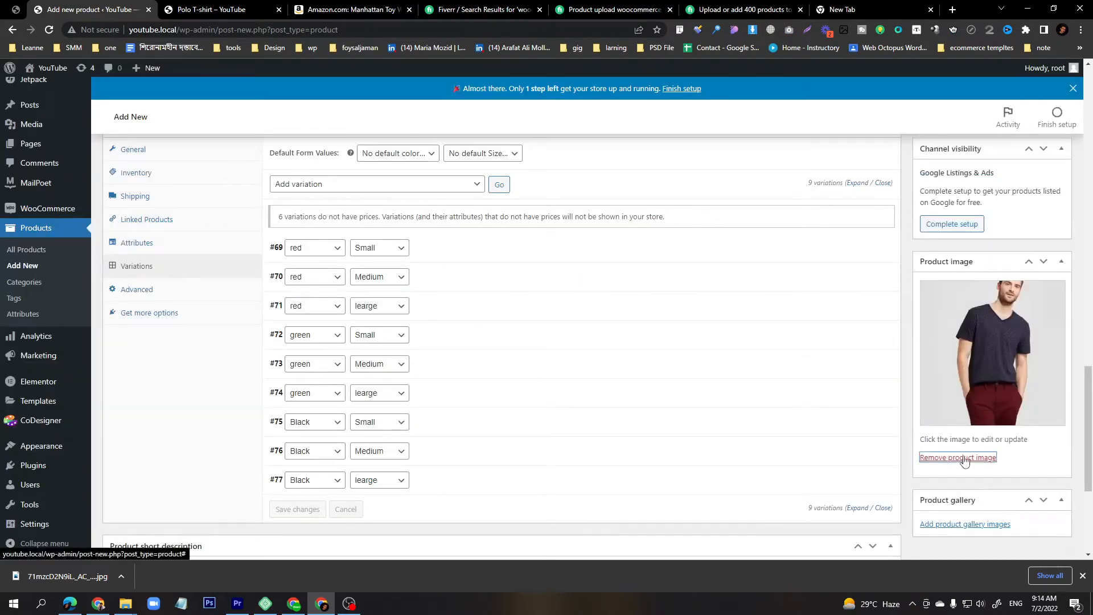
Replace the product image with the red V-neck shirt photo from the library.
left_click(958, 457)
left_click(922, 457)
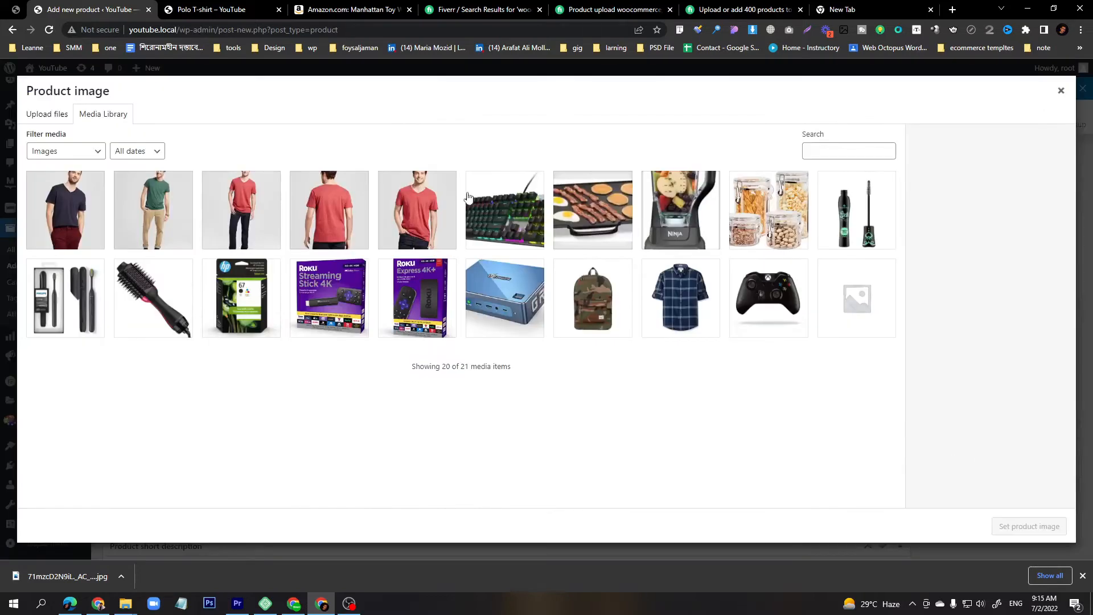
left_click(411, 234)
left_click(1028, 526)
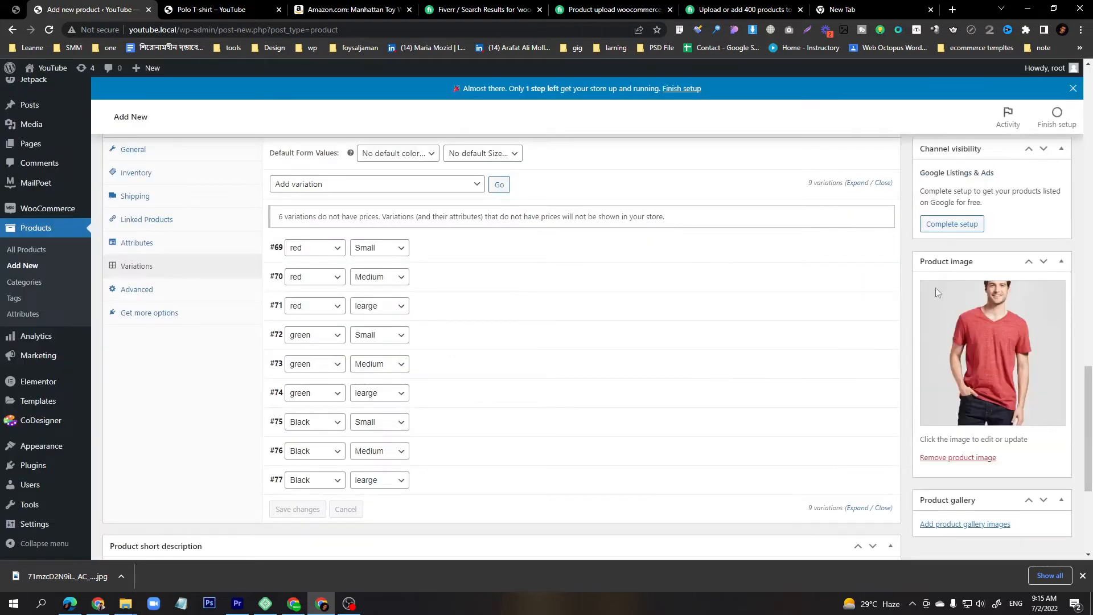
Add the green crew-neck and navy V-neck shirt photos to the product gallery.
left_click(959, 523)
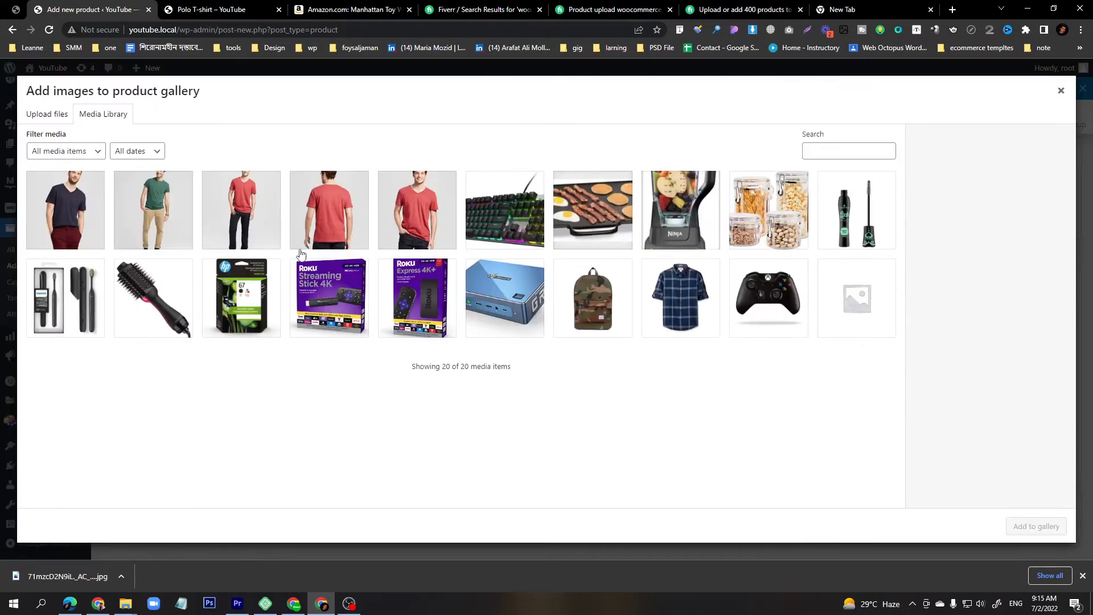
left_click(159, 234)
left_click(89, 232)
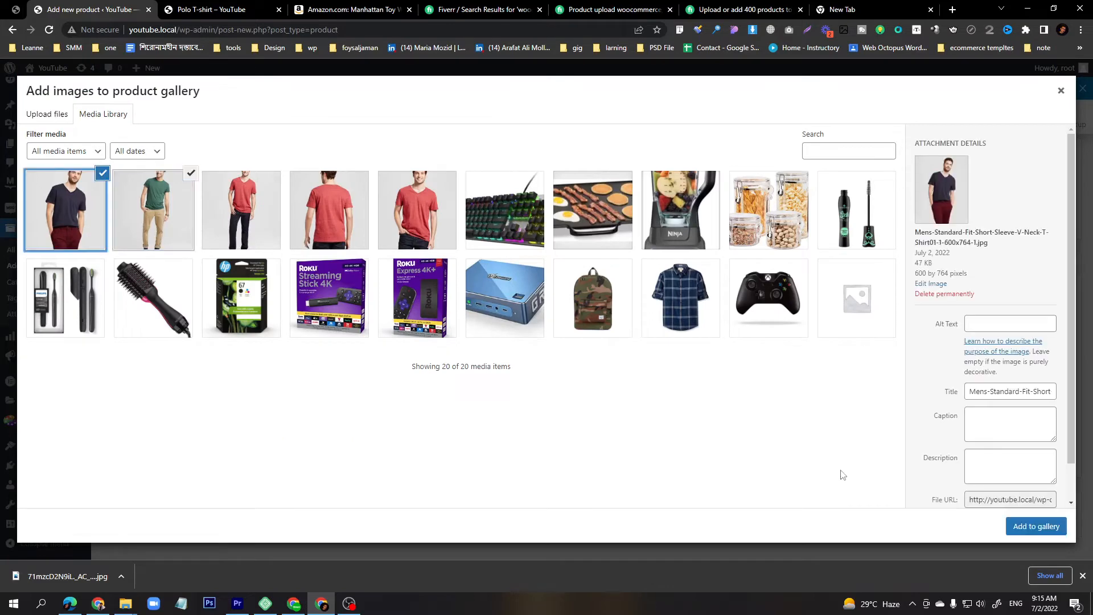
left_click(1041, 526)
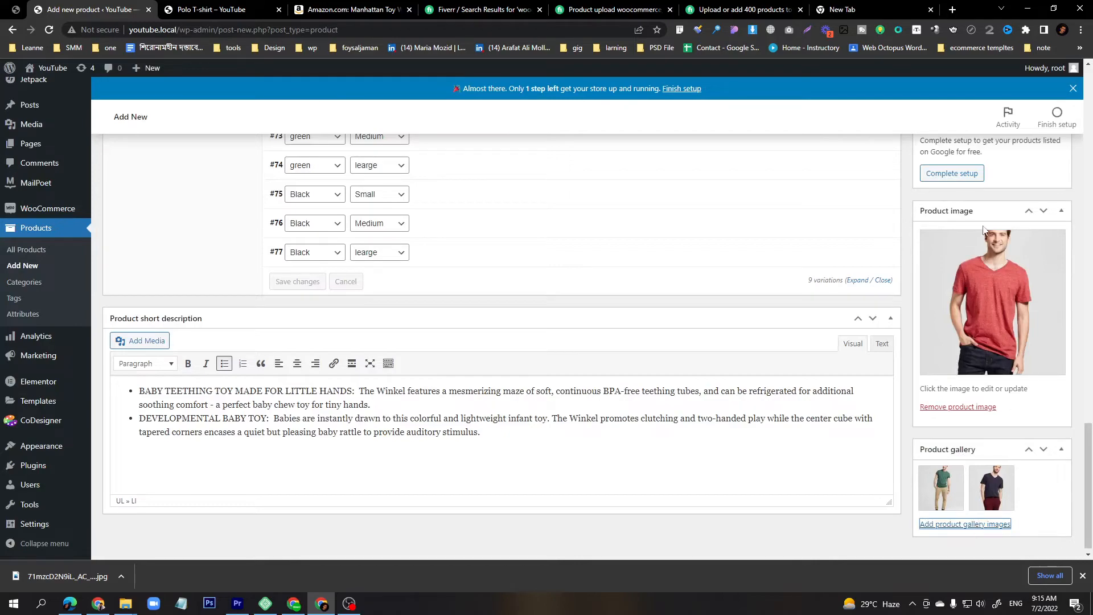
Publish the Polo T-shirt product.
scroll(936, 282, "up", 15)
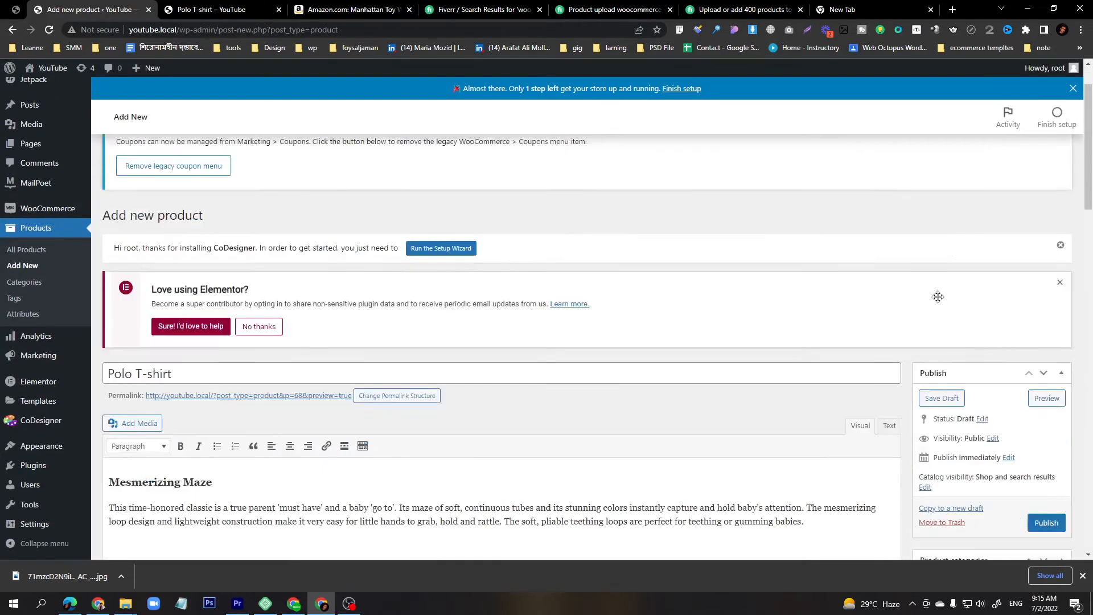
left_click(1045, 360)
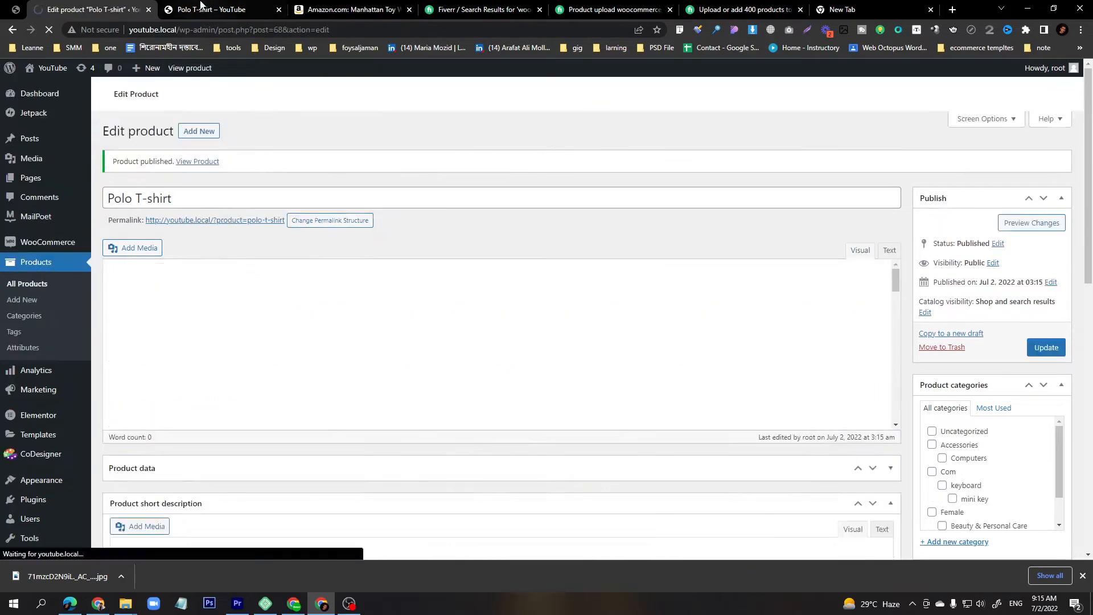
Reload the product page preview and view the gallery thumbnail images.
left_click(206, 8)
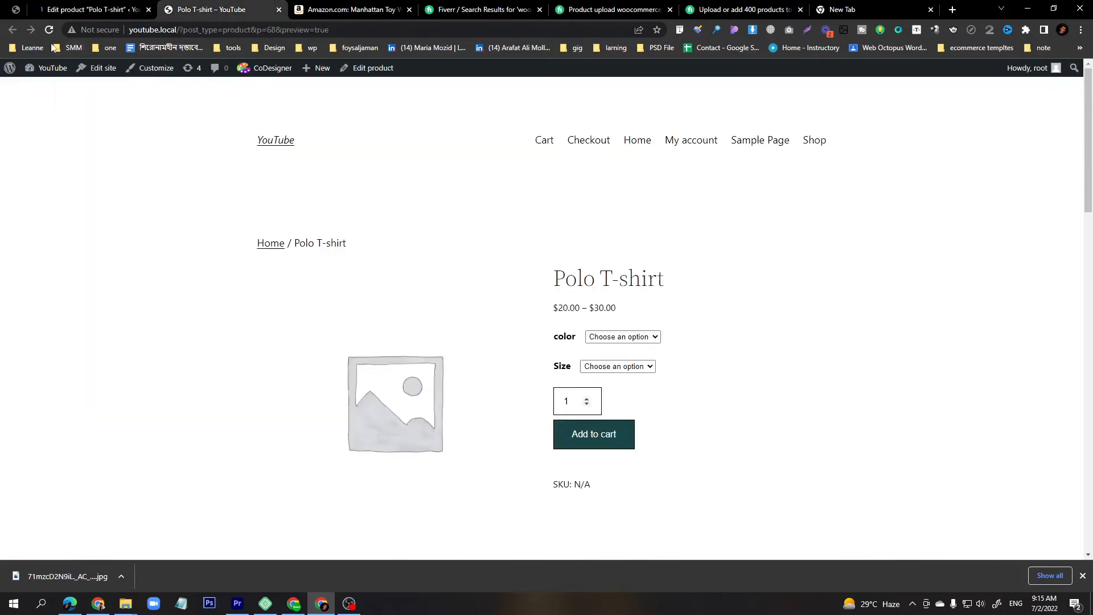
left_click(49, 32)
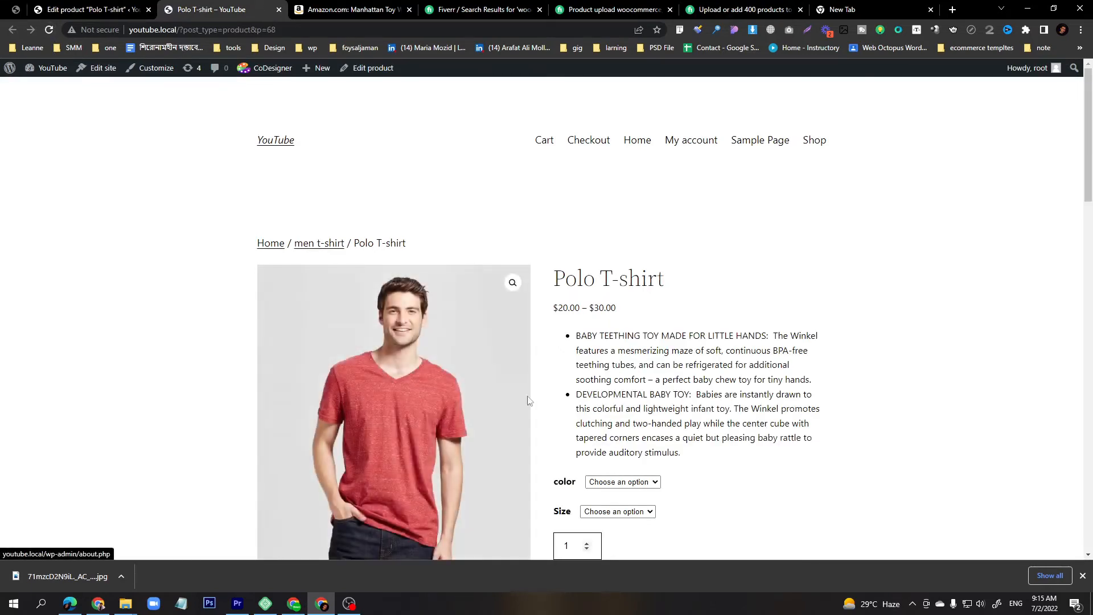
scroll(364, 308, "down", 6)
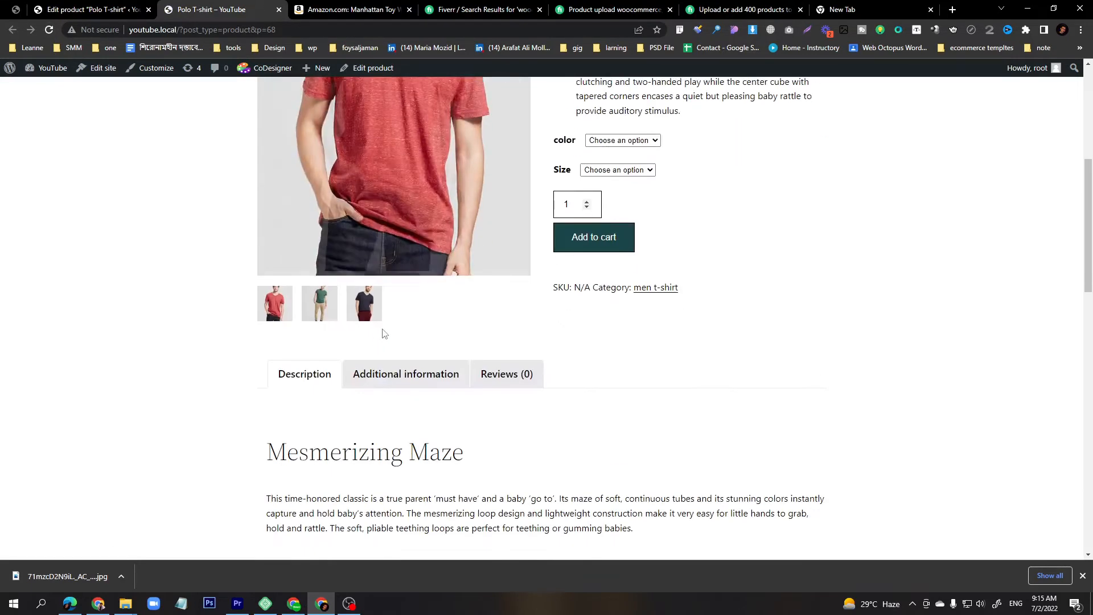
left_click(306, 314)
left_click(358, 313)
scroll(359, 404, "up", 3)
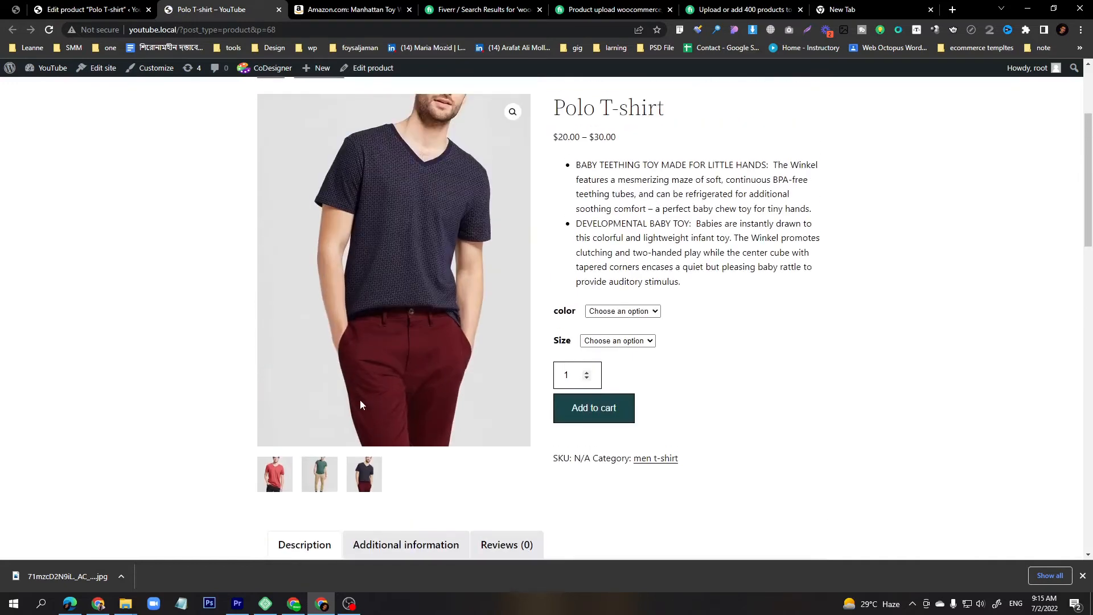
Choose the red color on the product page and try each size option to check prices and images.
left_click(606, 311)
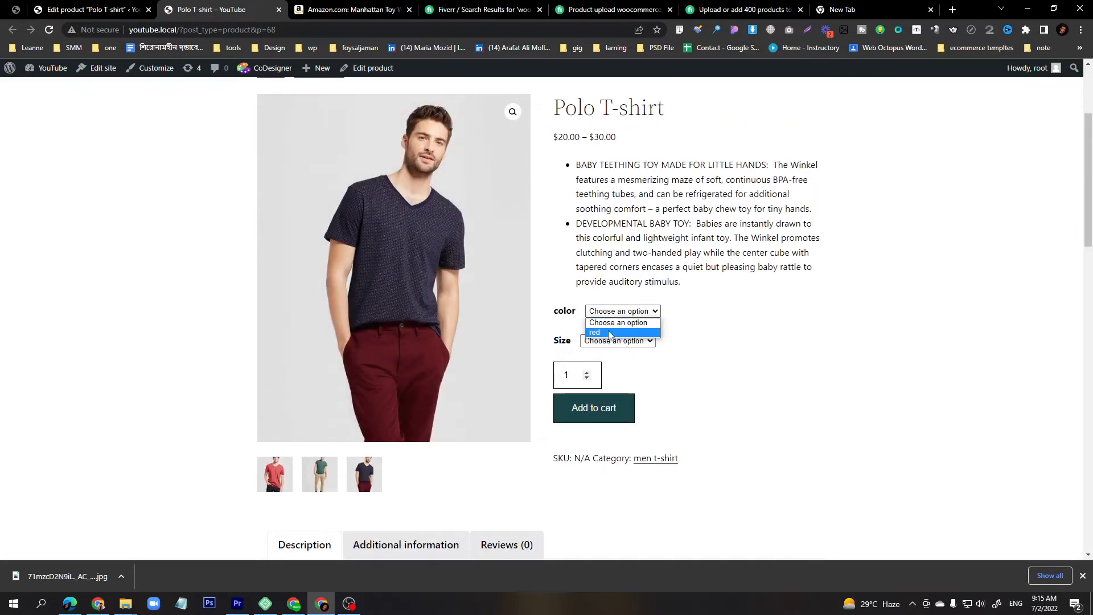
left_click(608, 333)
left_click(606, 338)
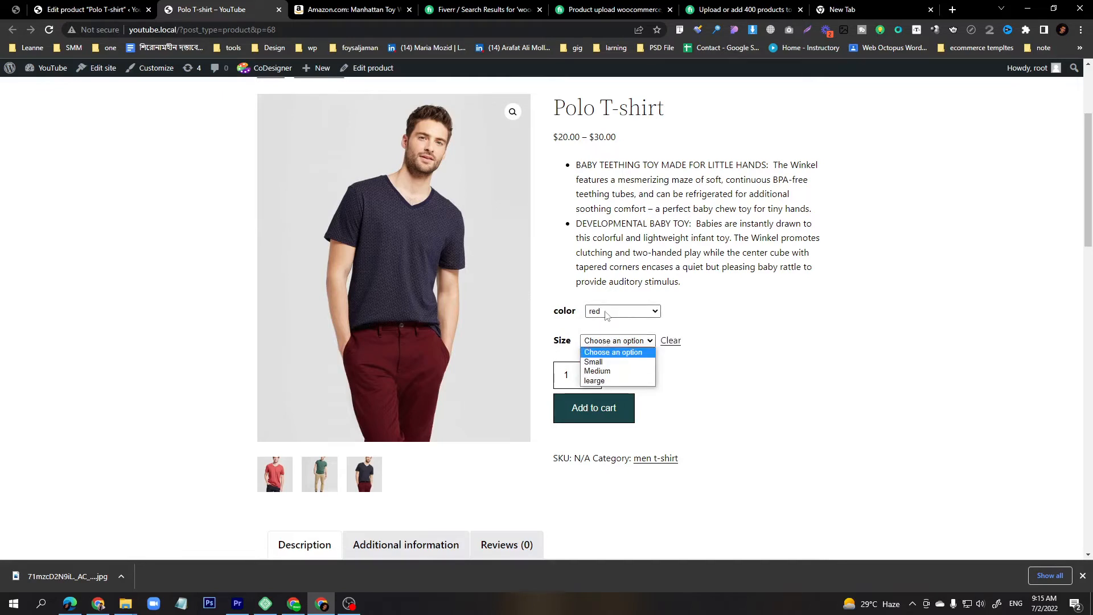
left_click(595, 362)
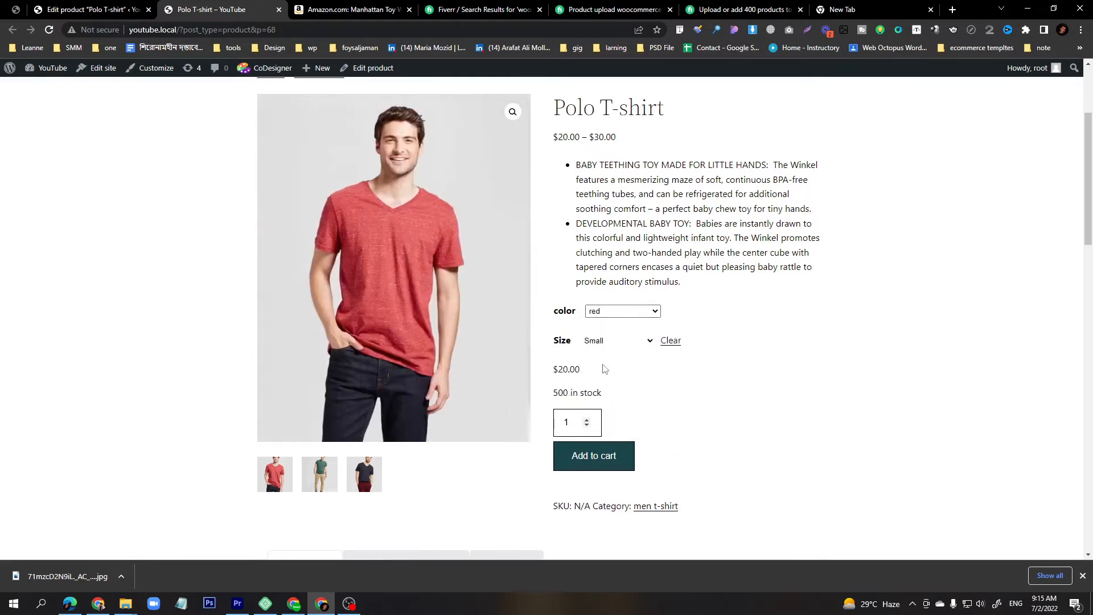
left_click_drag(562, 368, 556, 369)
left_click(610, 342)
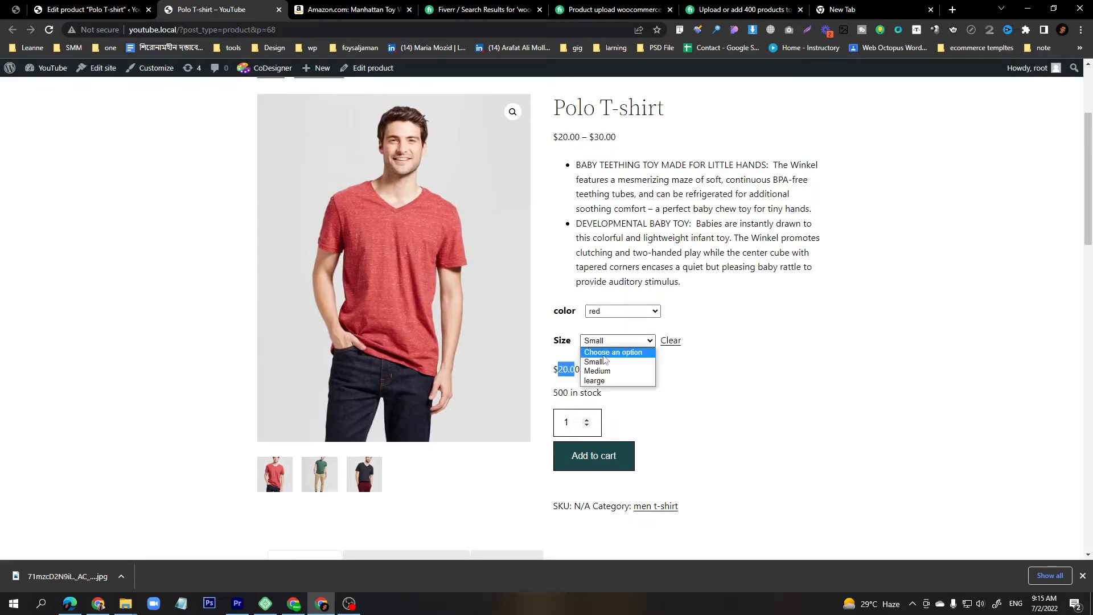
left_click(604, 373)
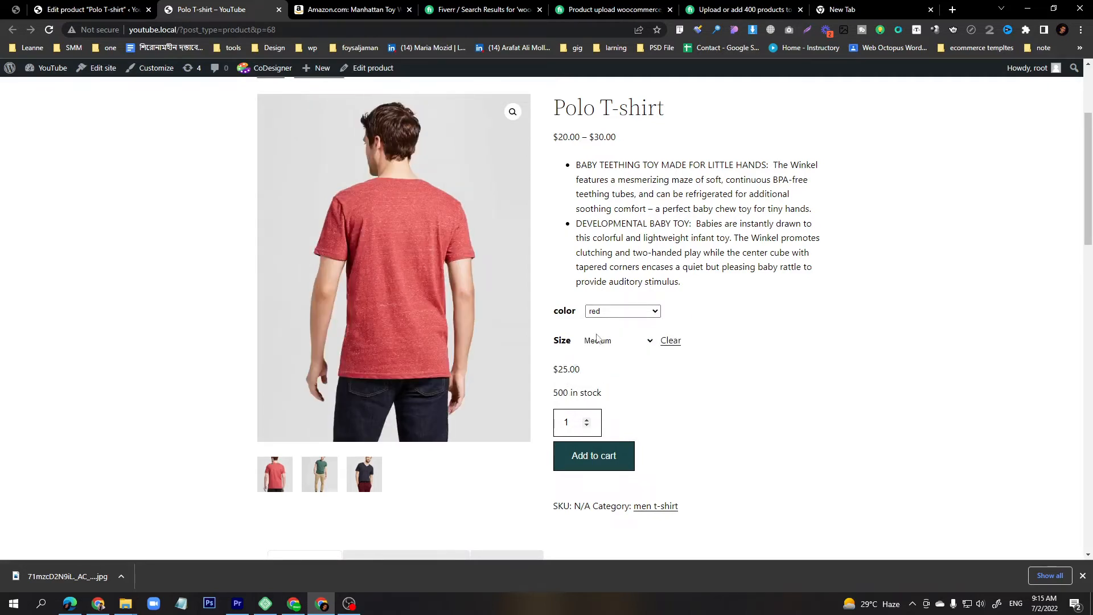
left_click(602, 347)
left_click(606, 383)
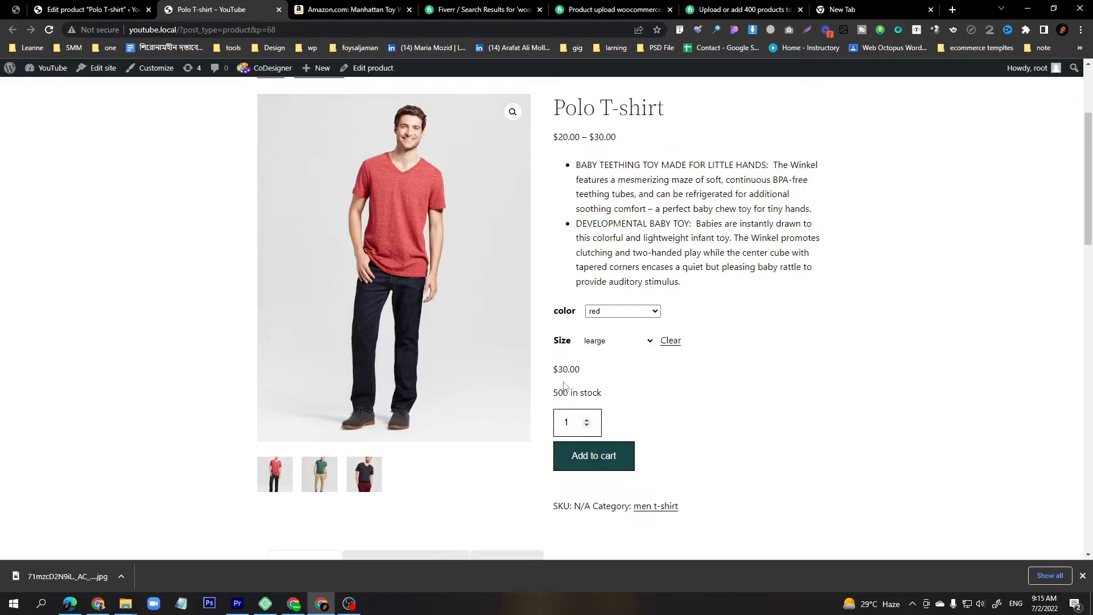
left_click_drag(553, 370, 569, 371)
Give the green / Small variation an uploaded green crew-neck shirt image and a regular price of 20.
left_click(85, 10)
scroll(371, 304, "down", 10)
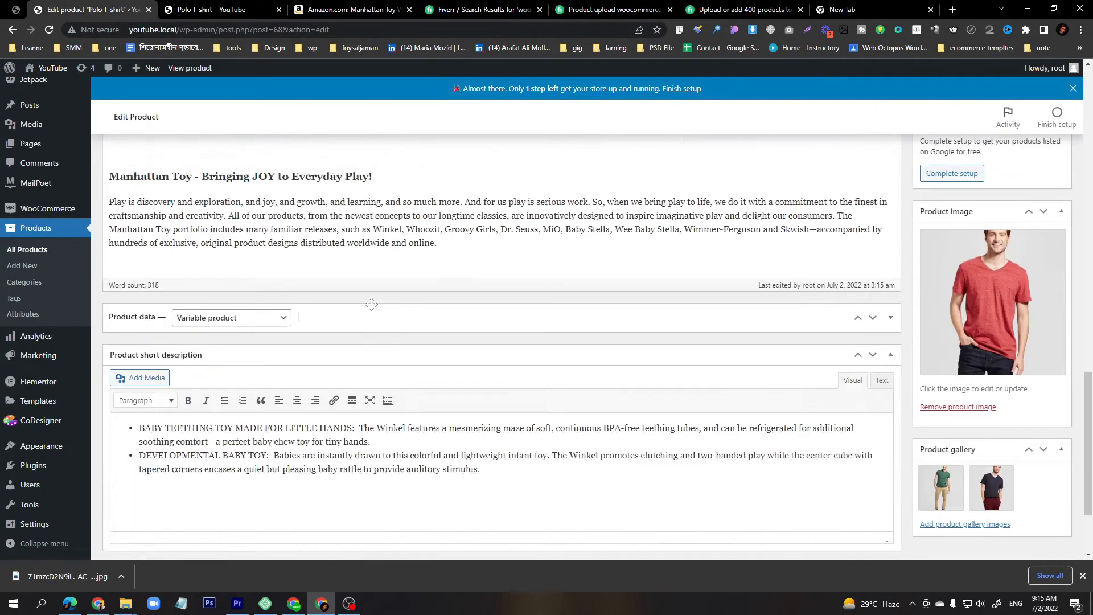
scroll(371, 304, "down", 3)
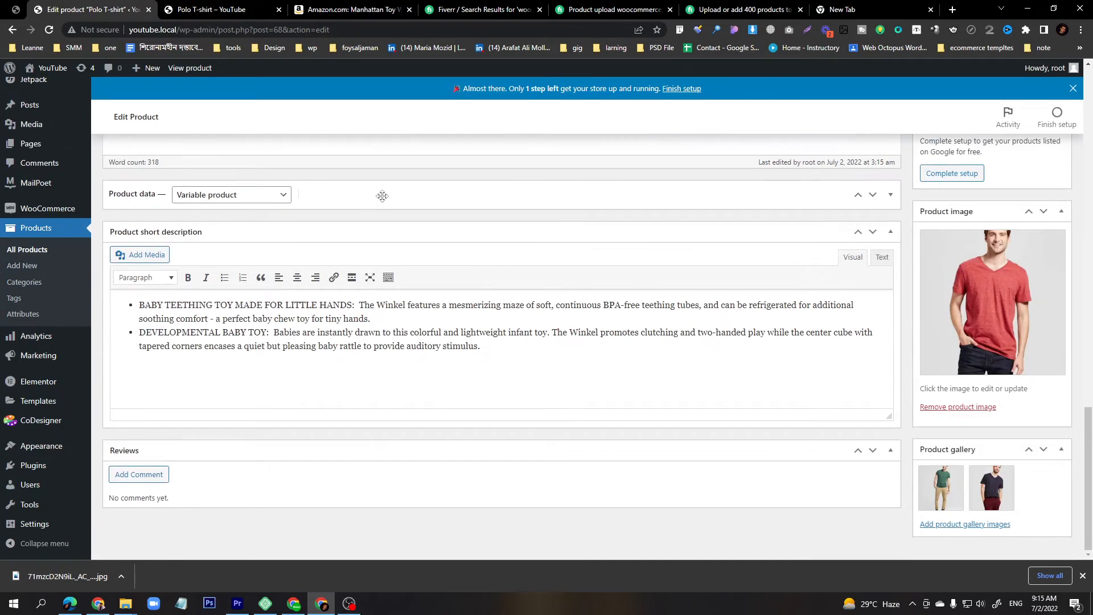
left_click(382, 195)
left_click(154, 340)
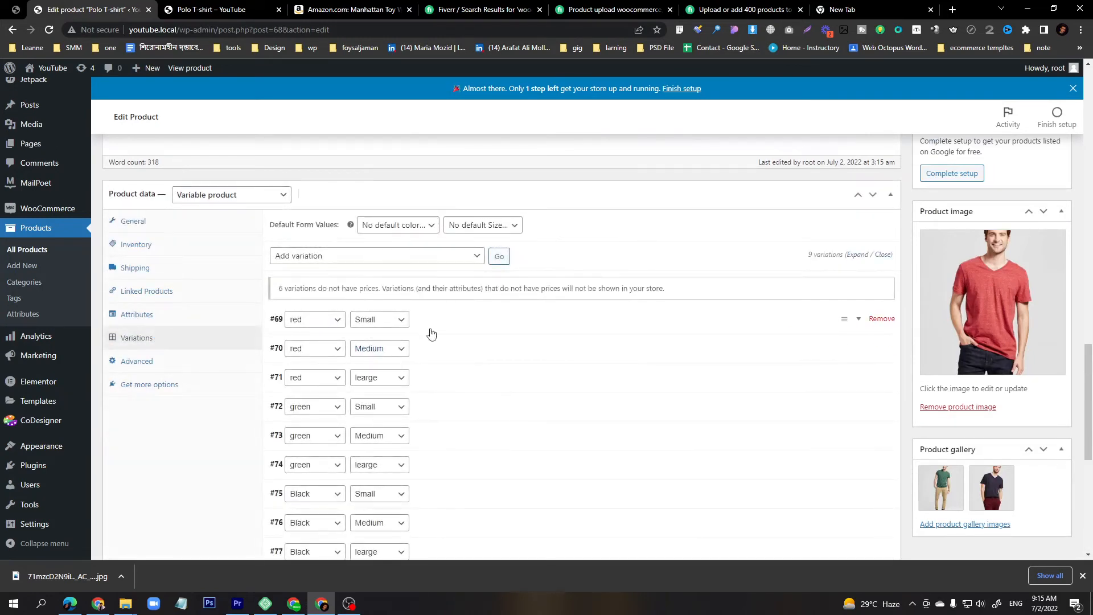
left_click(461, 416)
scroll(458, 415, "down", 3)
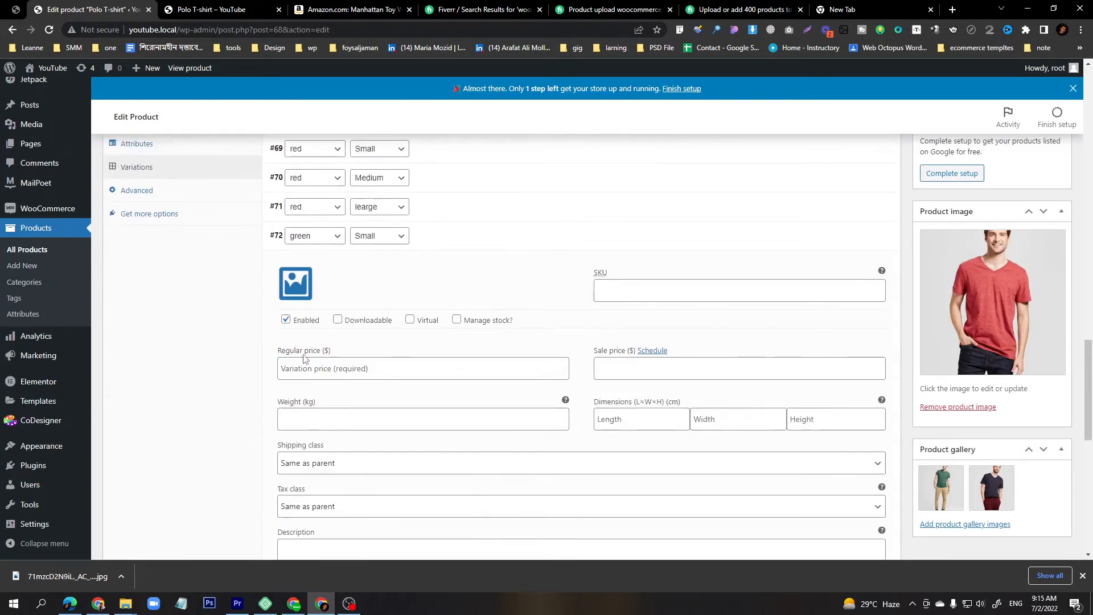
left_click(296, 283)
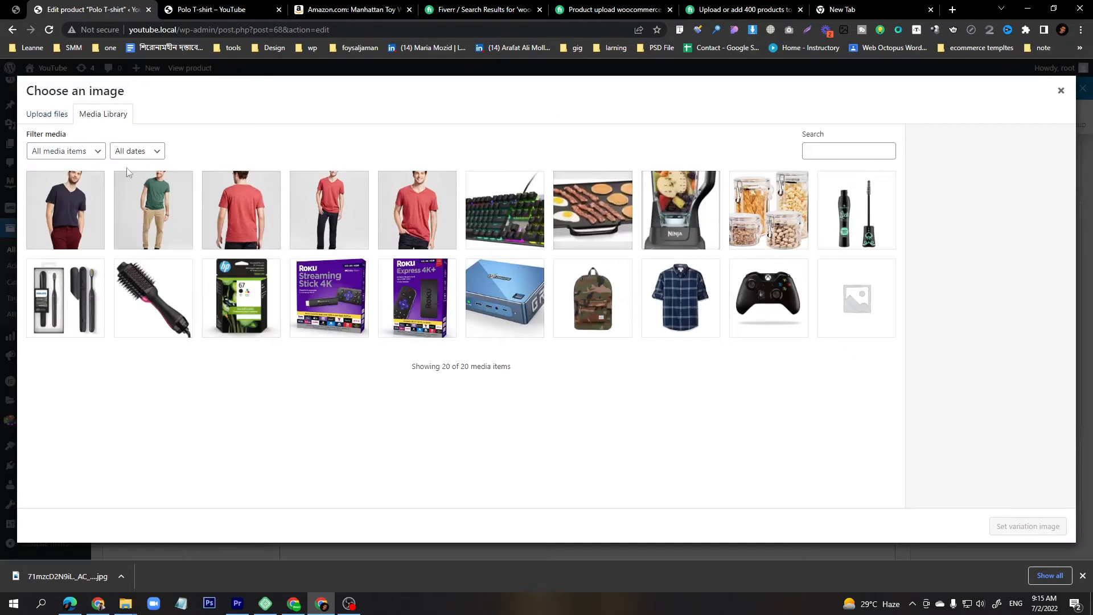
left_click(159, 206)
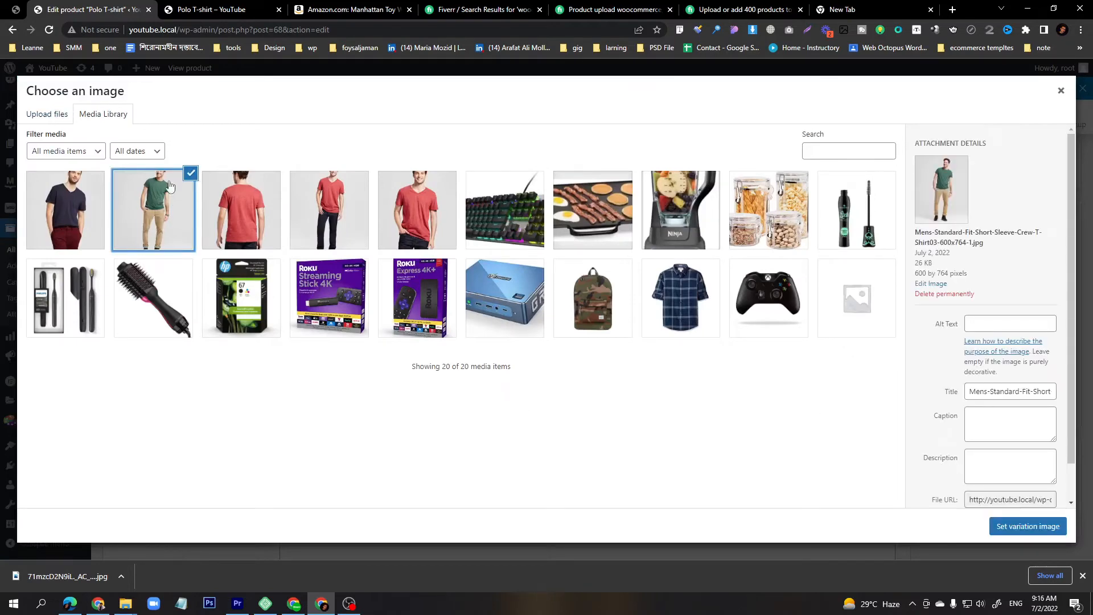
left_click(65, 117)
left_click(509, 310)
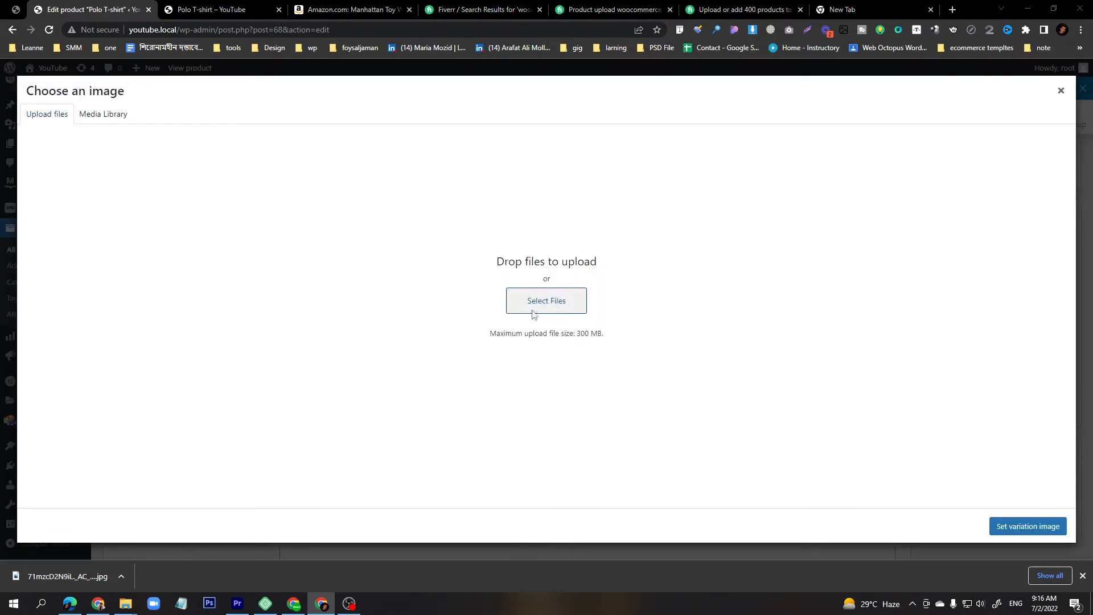
left_click(510, 239)
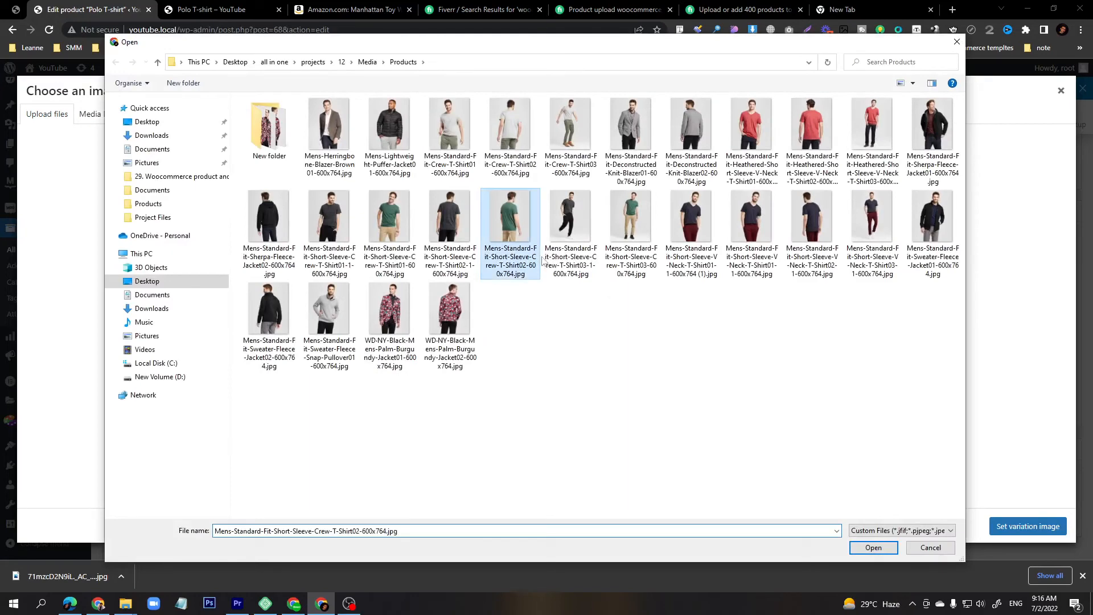
left_click(382, 241, "ctrl")
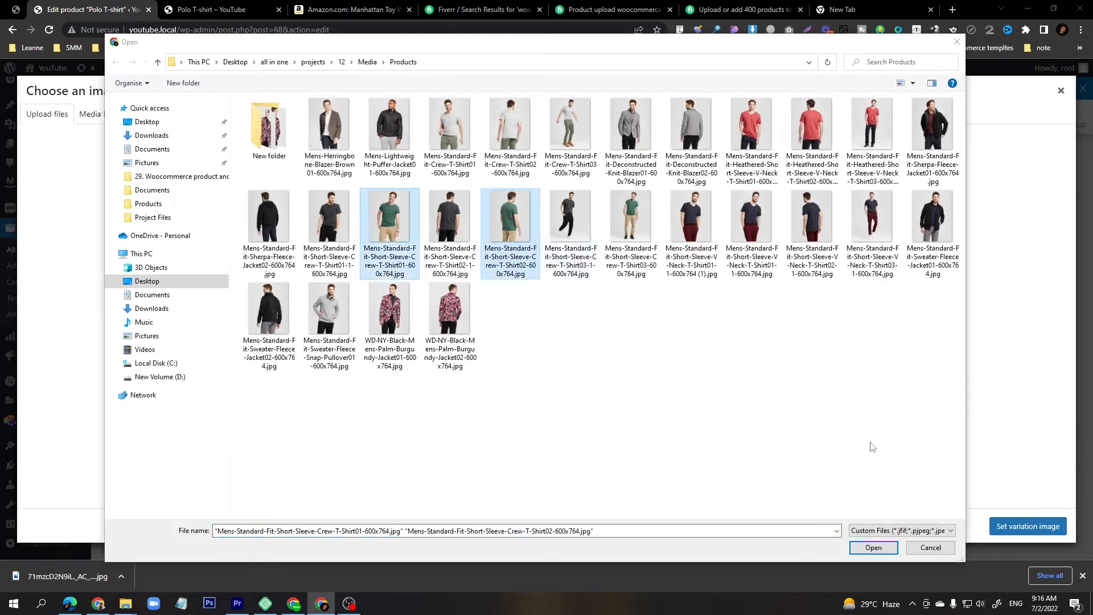
left_click(876, 547)
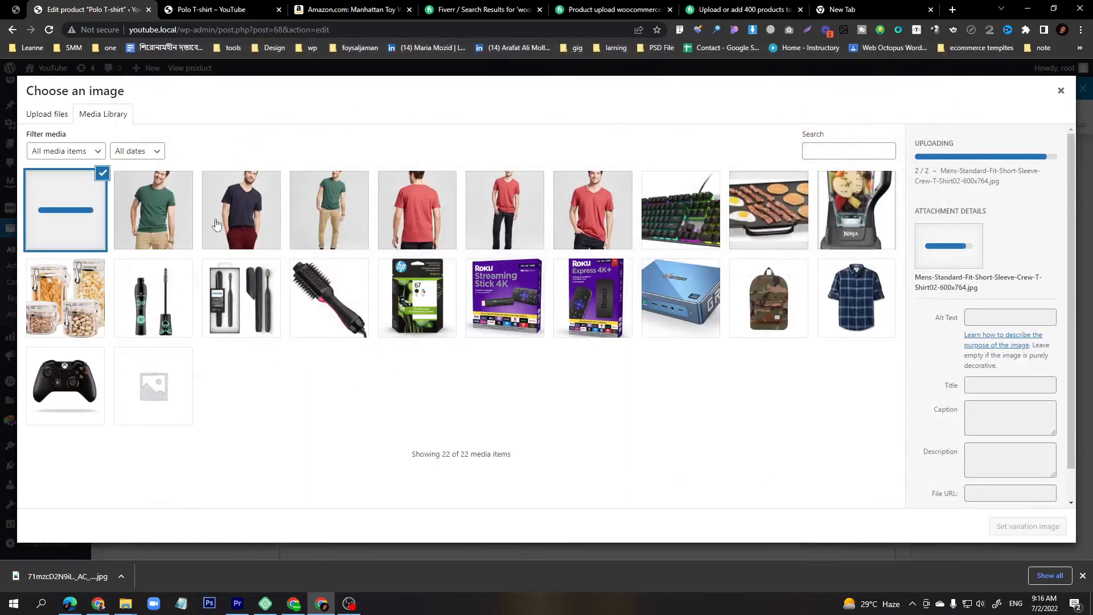
left_click(1013, 528)
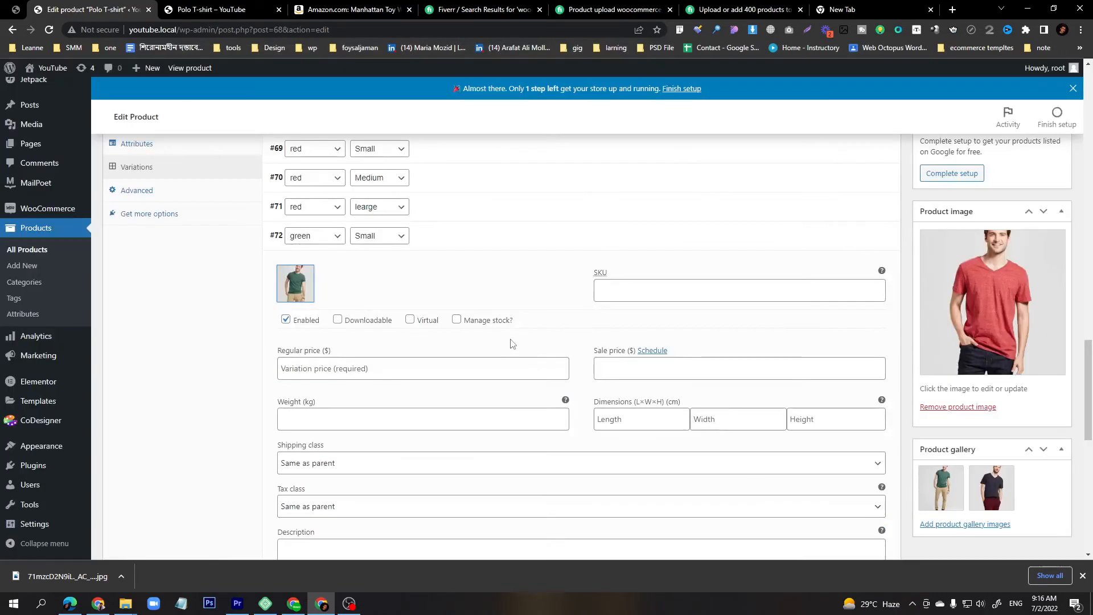
left_click(355, 371)
type("20")
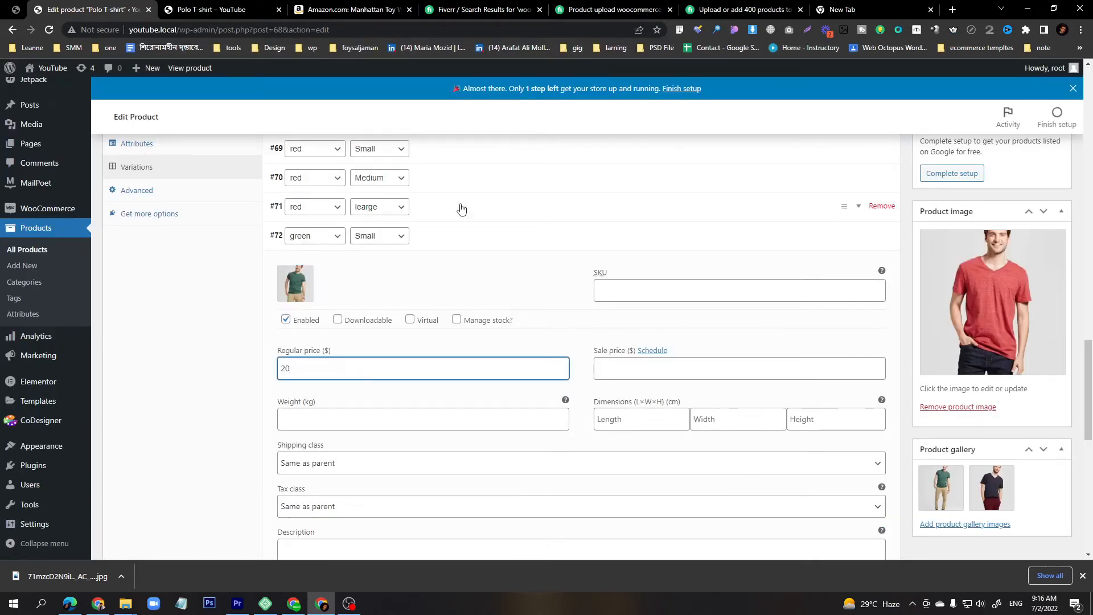
Give the green / Medium variation the green shirt back-view image and a regular price of 25.
left_click(466, 237)
left_click(501, 293)
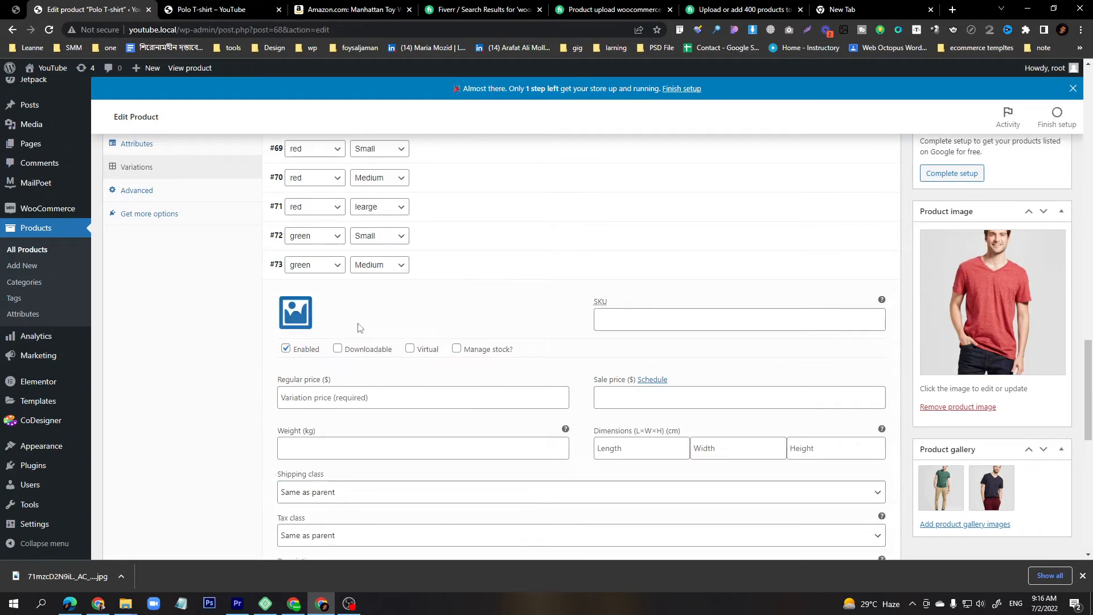
left_click(294, 311)
left_click(68, 223)
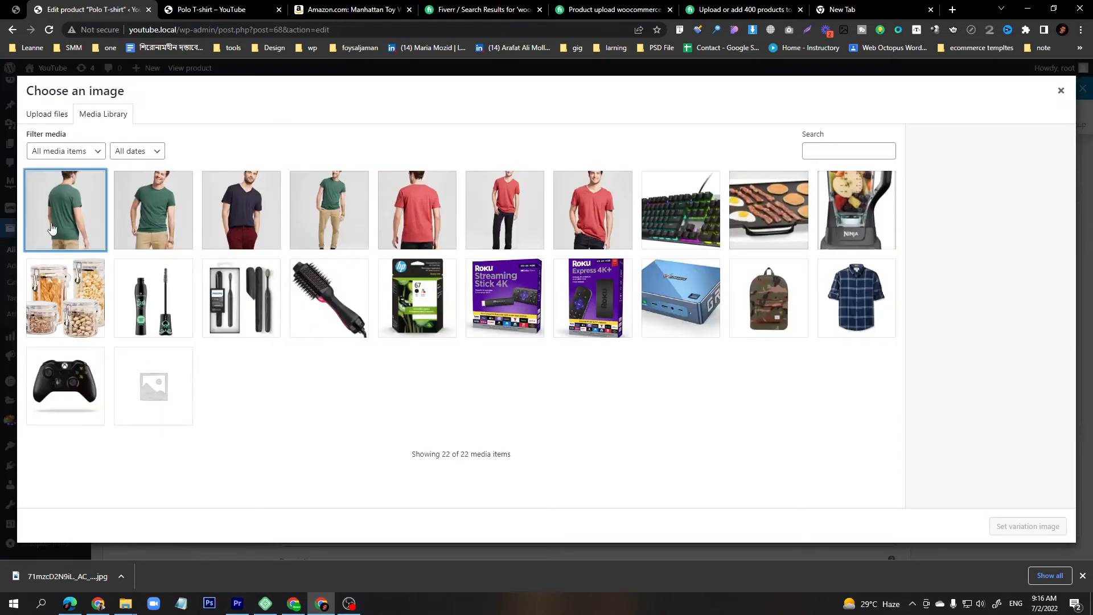
left_click(1018, 525)
left_click(400, 403)
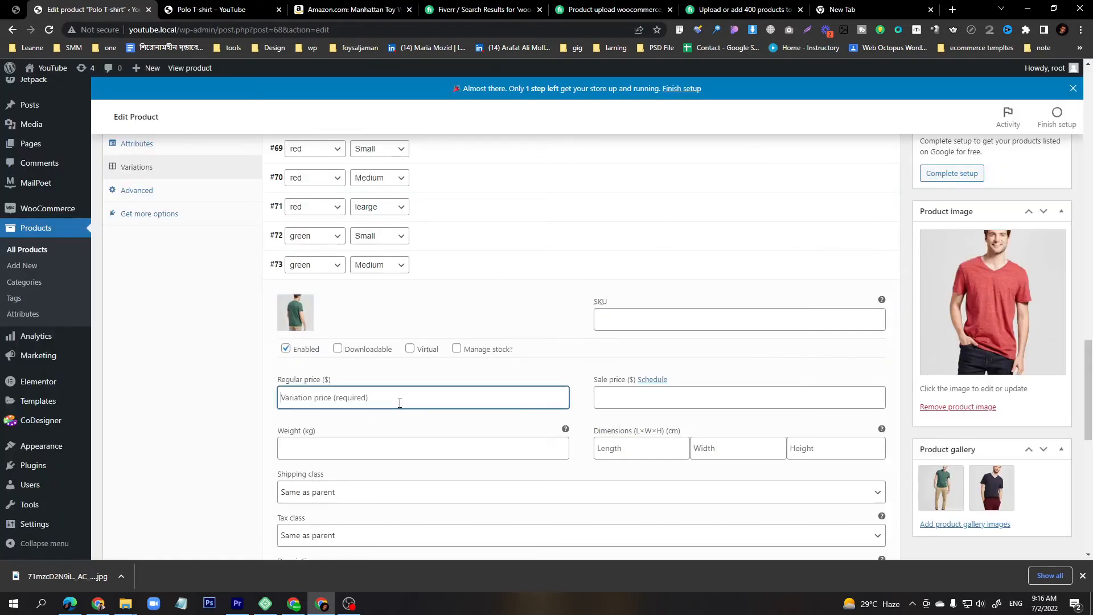
type("25")
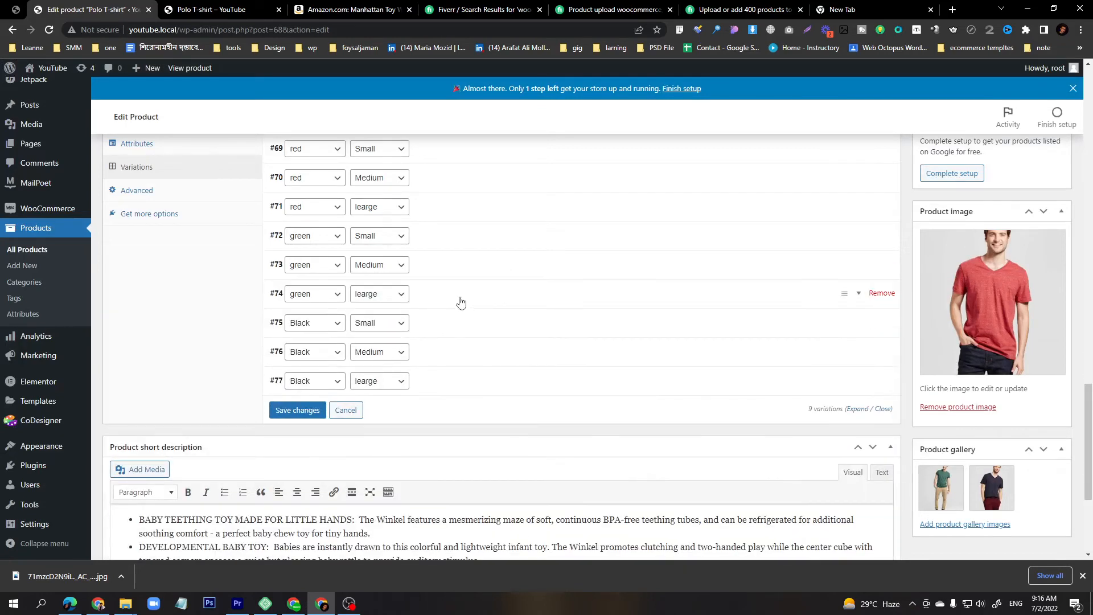
Give the green / learge variation the green shirt with khaki trousers image and a regular price of 30.
left_click(462, 299)
left_click(295, 341)
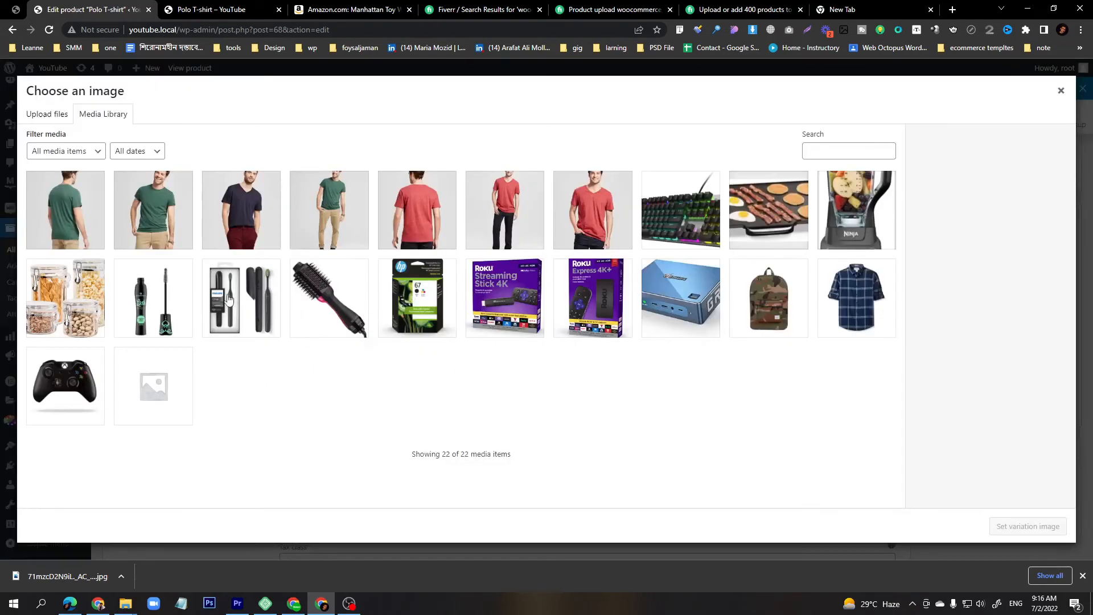
left_click(341, 233)
left_click(1028, 526)
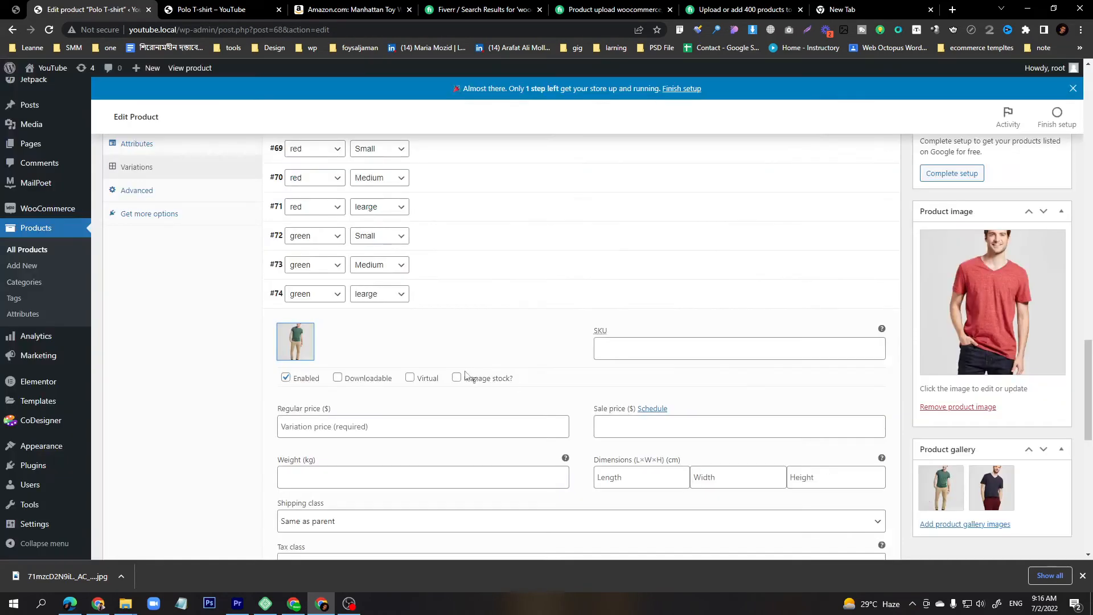
left_click(367, 426)
type("50")
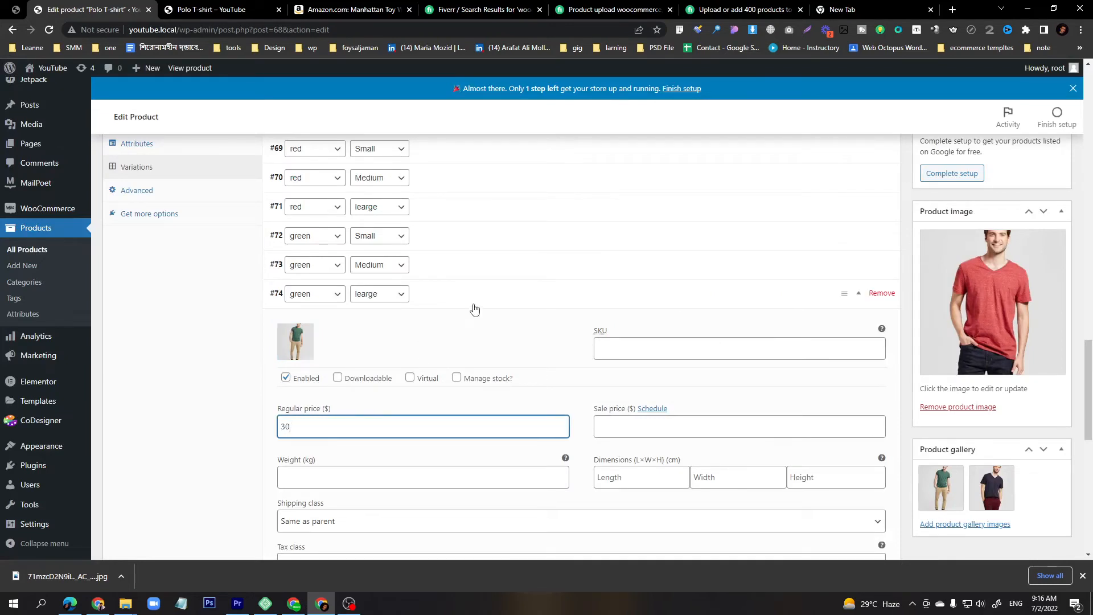
Upload three Mens-Standard-Fit-Short-Sleeve-V-Neck-T-Shirt images and set a black V-neck shirt as the Black / Small variation image.
left_click(475, 308)
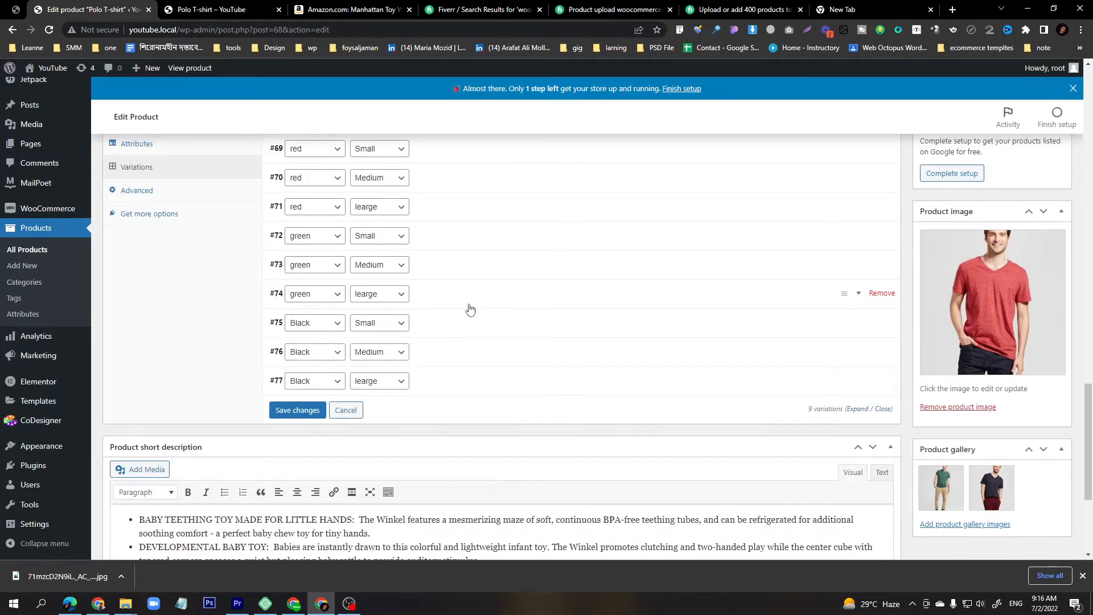
left_click(469, 312)
scroll(444, 326, "down", 1)
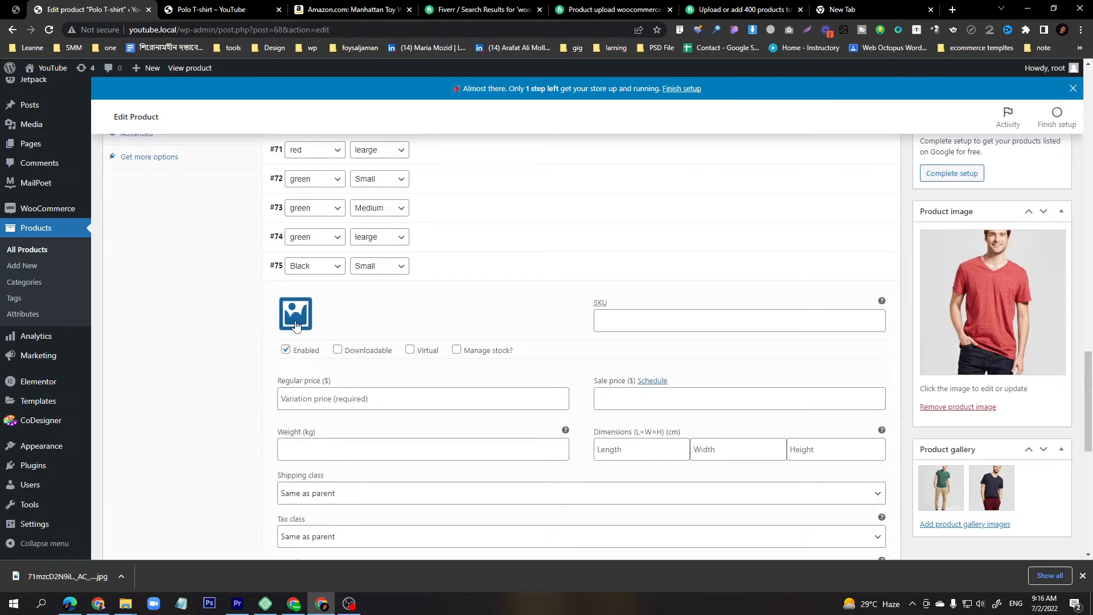
left_click(296, 325)
left_click(71, 114)
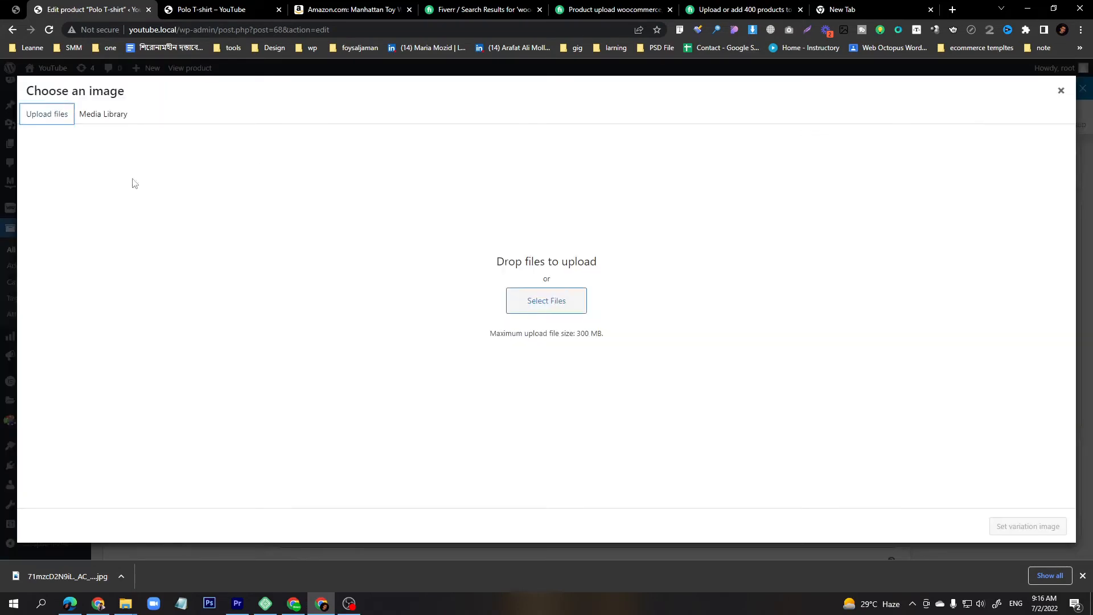
left_click(521, 293)
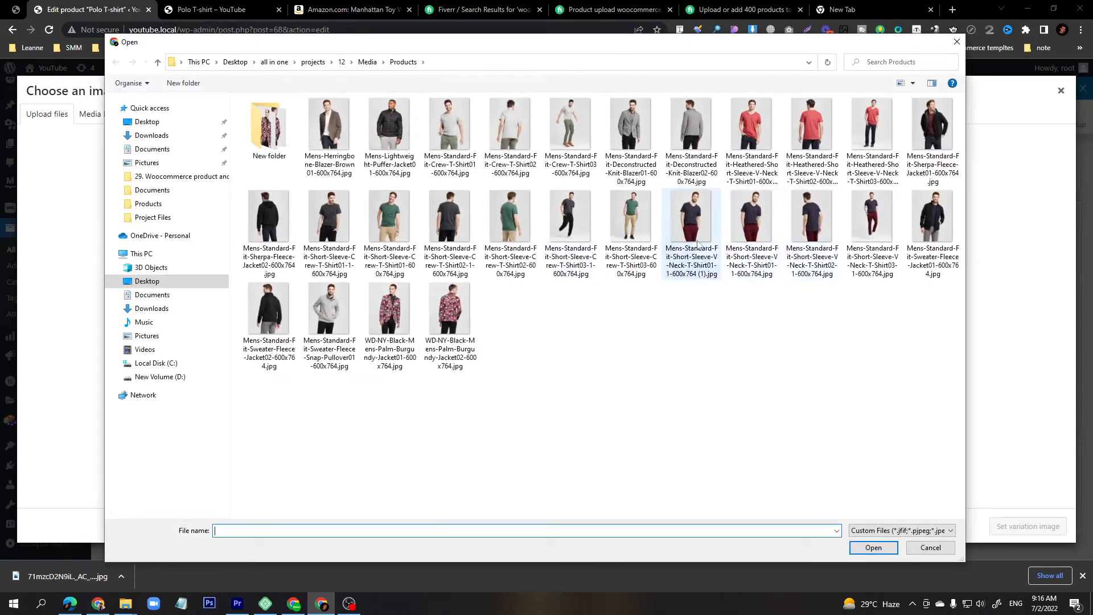
left_click_drag(698, 244, 807, 250)
left_click(691, 235, "ctrl")
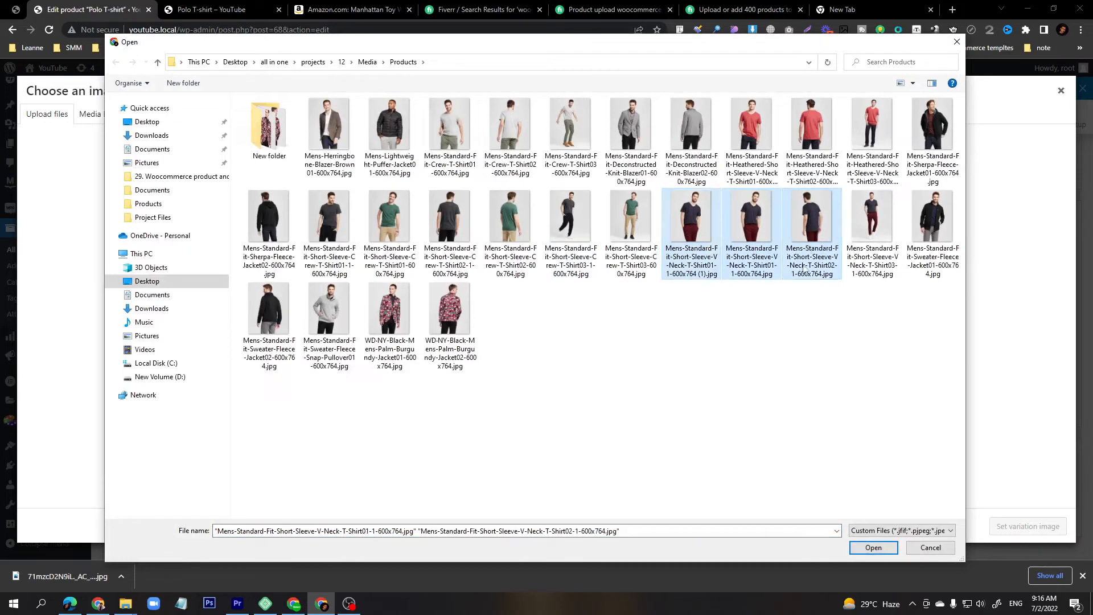
left_click(877, 252, "ctrl")
left_click(873, 547)
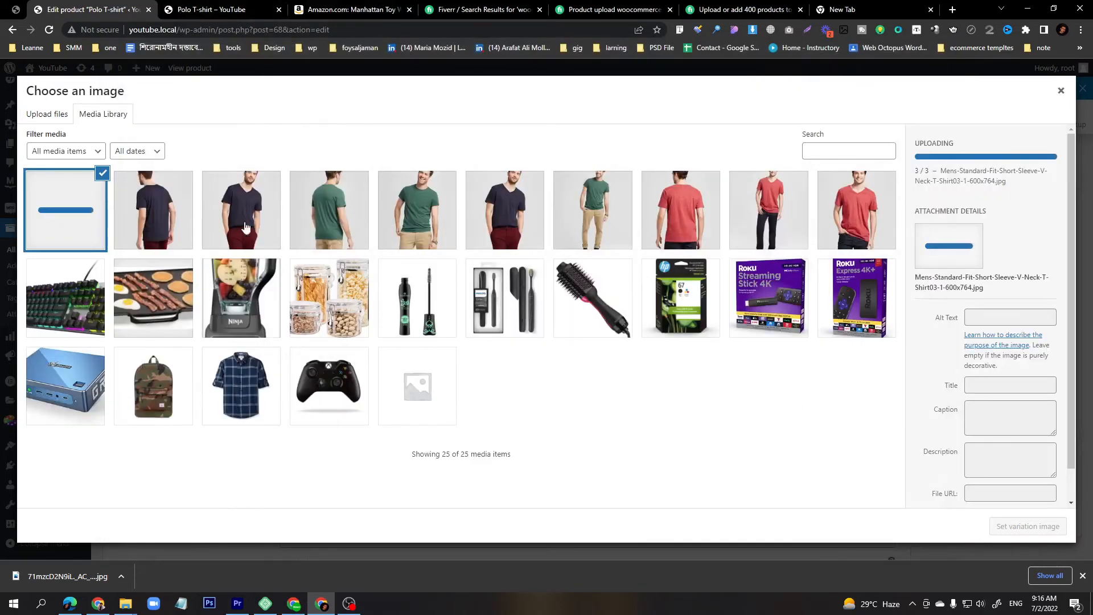
left_click(279, 240)
left_click(1018, 527)
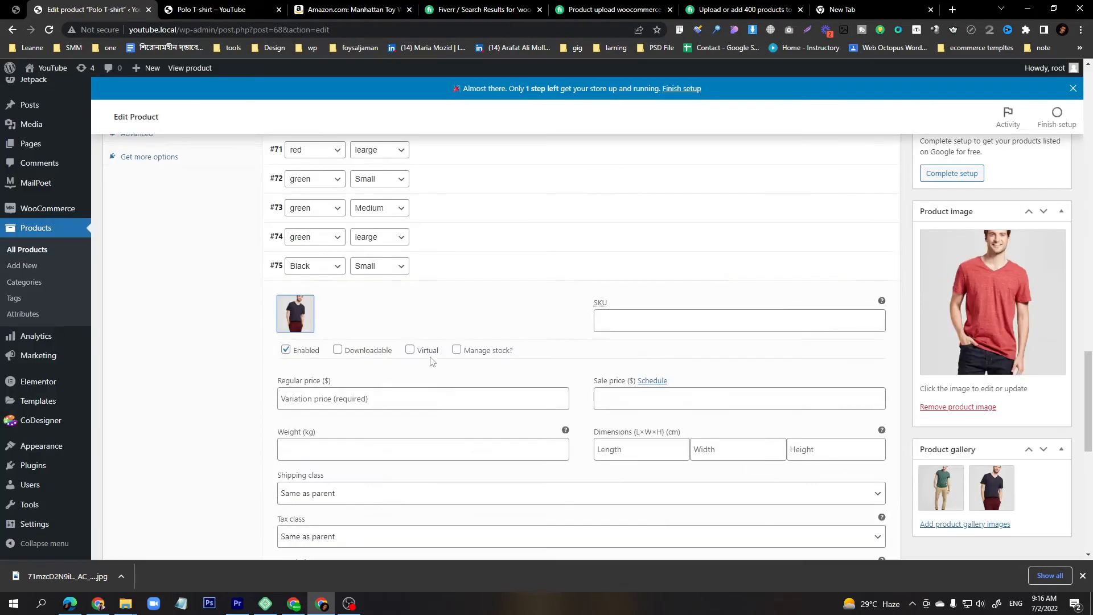
Set the Black / Small variation's regular price to 30.
scroll(427, 353, "down", 3)
left_click(354, 229)
type("25")
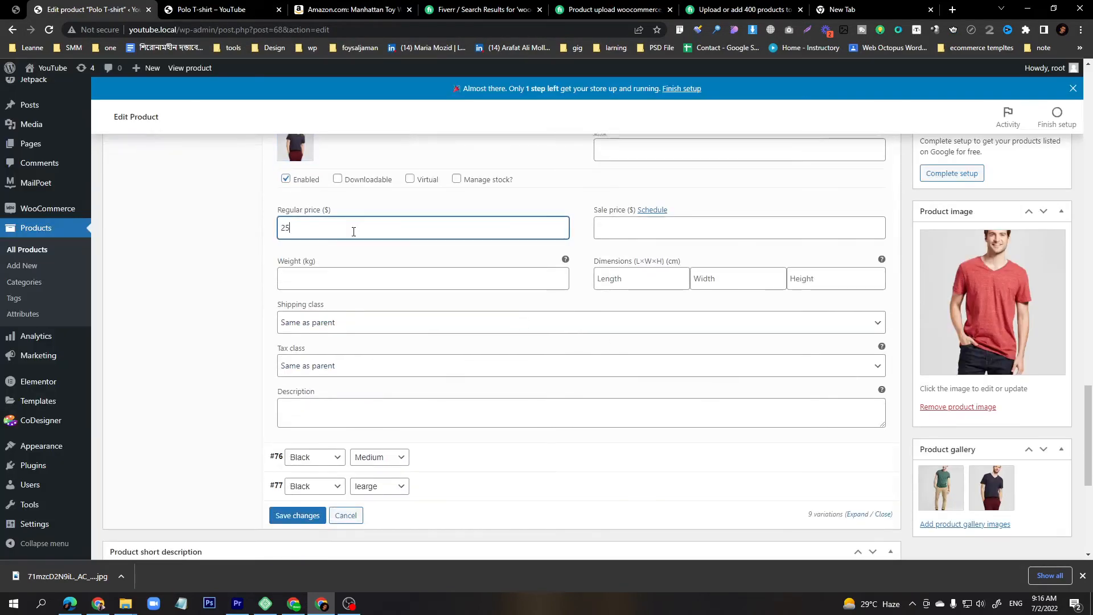
scroll(323, 276, "up", 2)
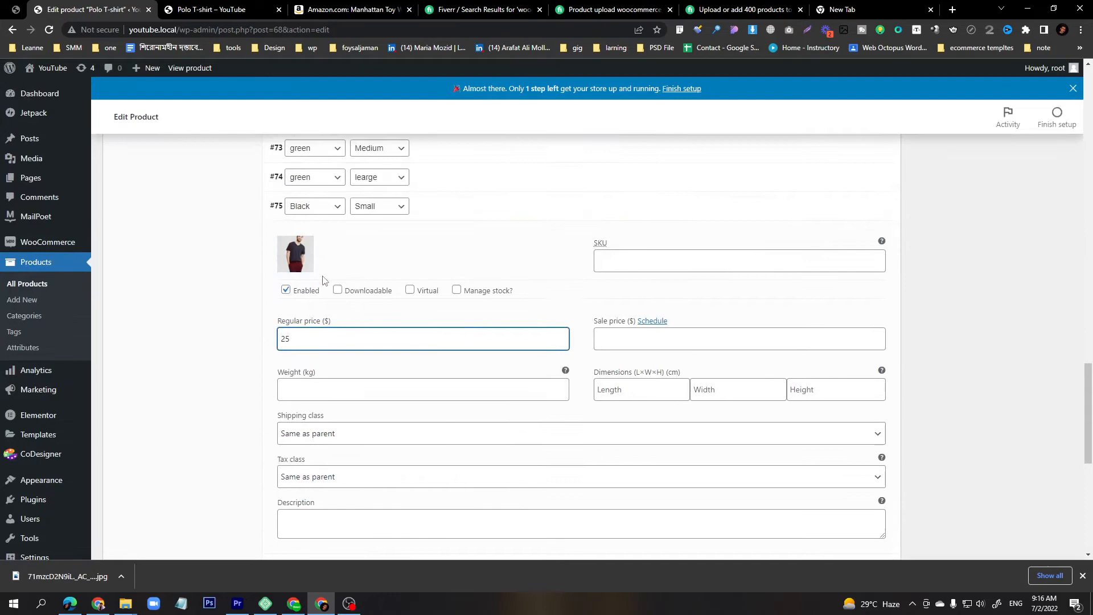
double_click(319, 341)
type("30")
Give the Black / Medium variation the black shirt back-view image and a regular price of 35.
left_click(452, 215)
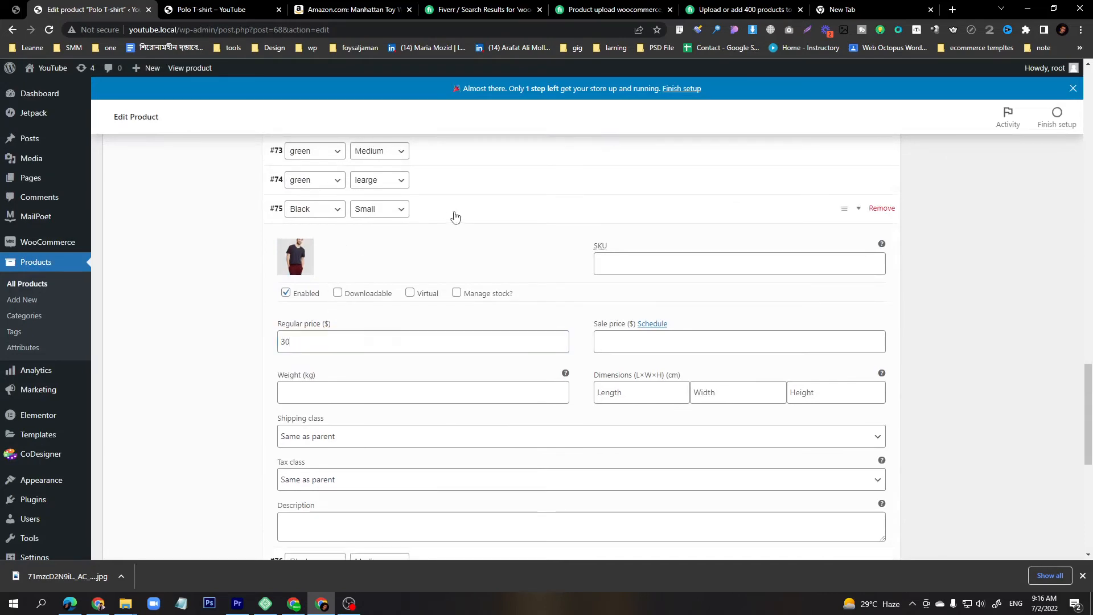
left_click(446, 242)
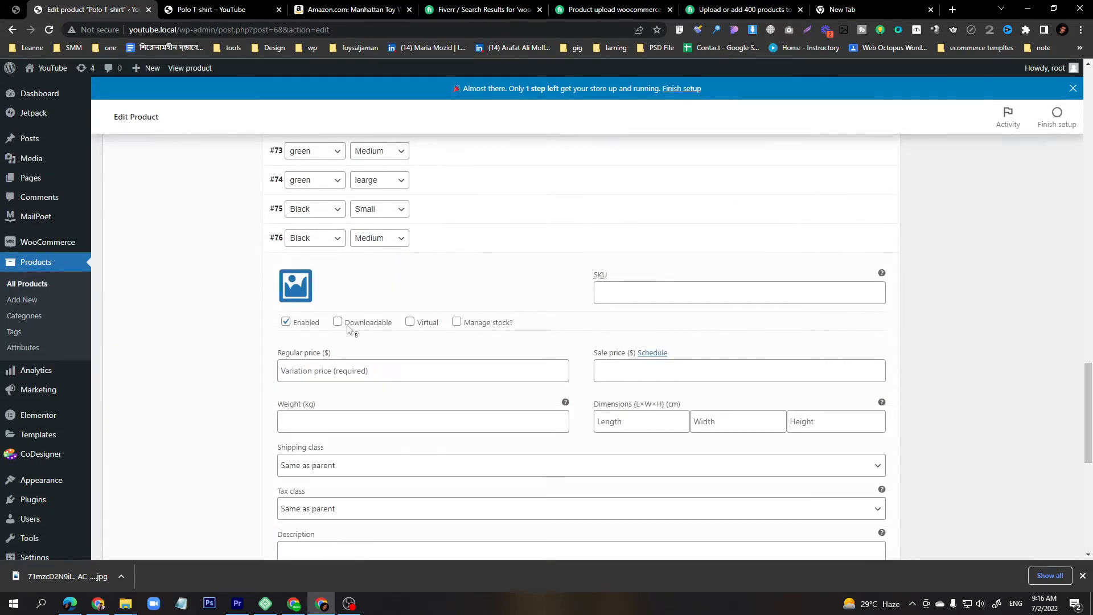
left_click(295, 285)
left_click(160, 219)
left_click(1027, 526)
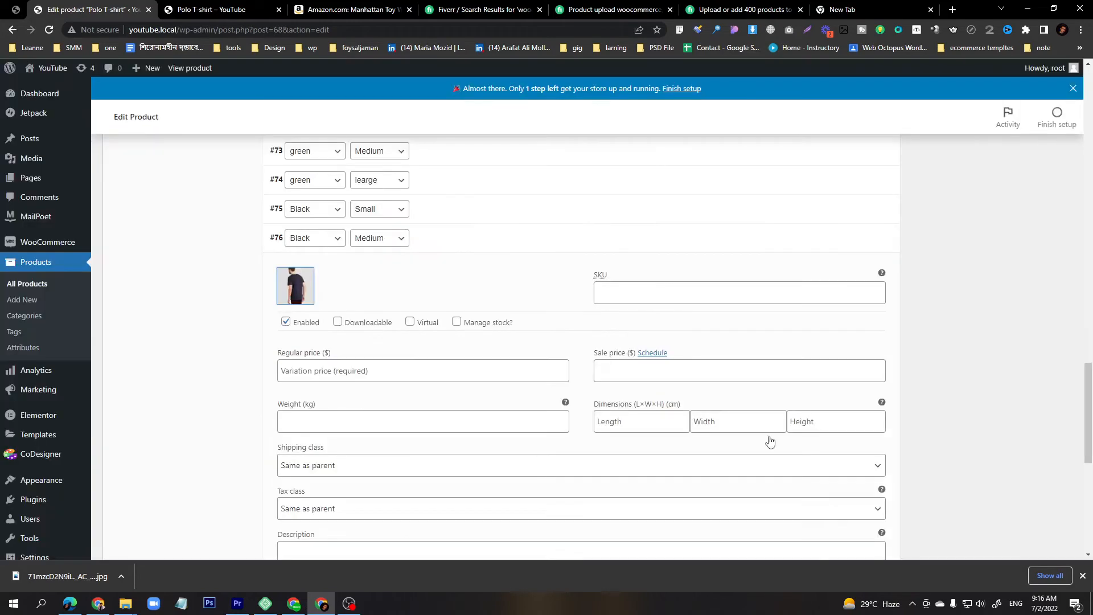
left_click(365, 379)
type("35")
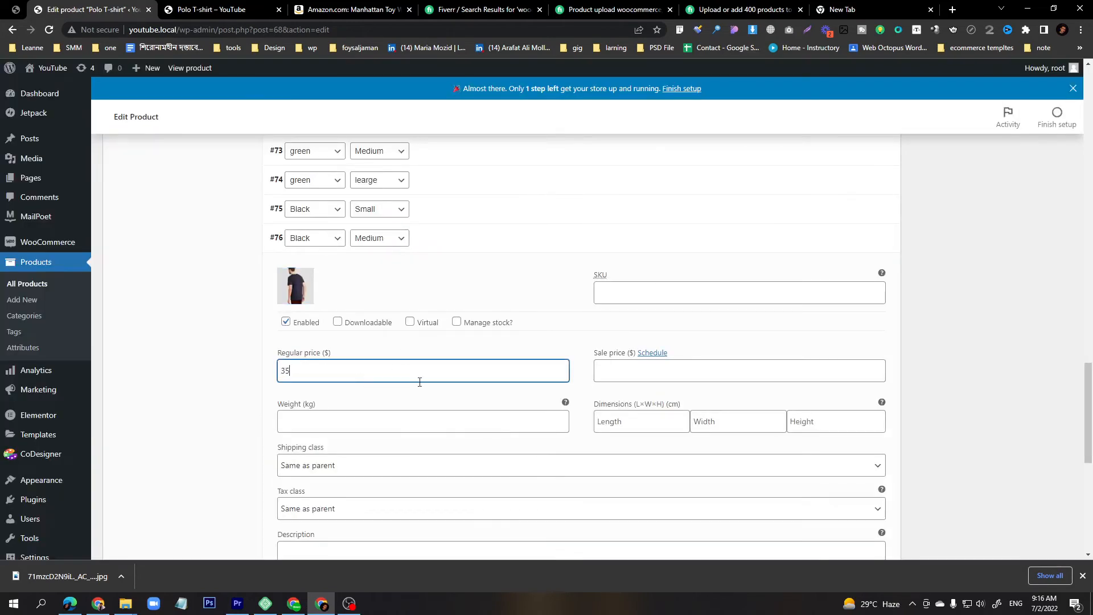
Give the Black / learge variation a black V-neck shirt image and a regular price of 40.
left_click(540, 248)
left_click(454, 273)
left_click(296, 314)
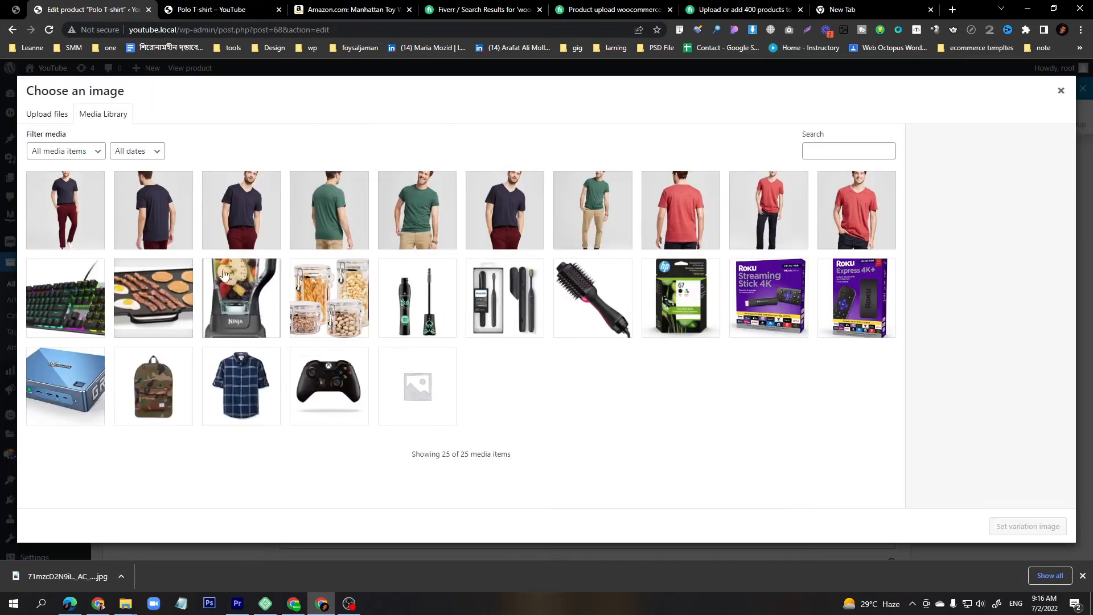
left_click(1026, 524)
left_click(346, 402)
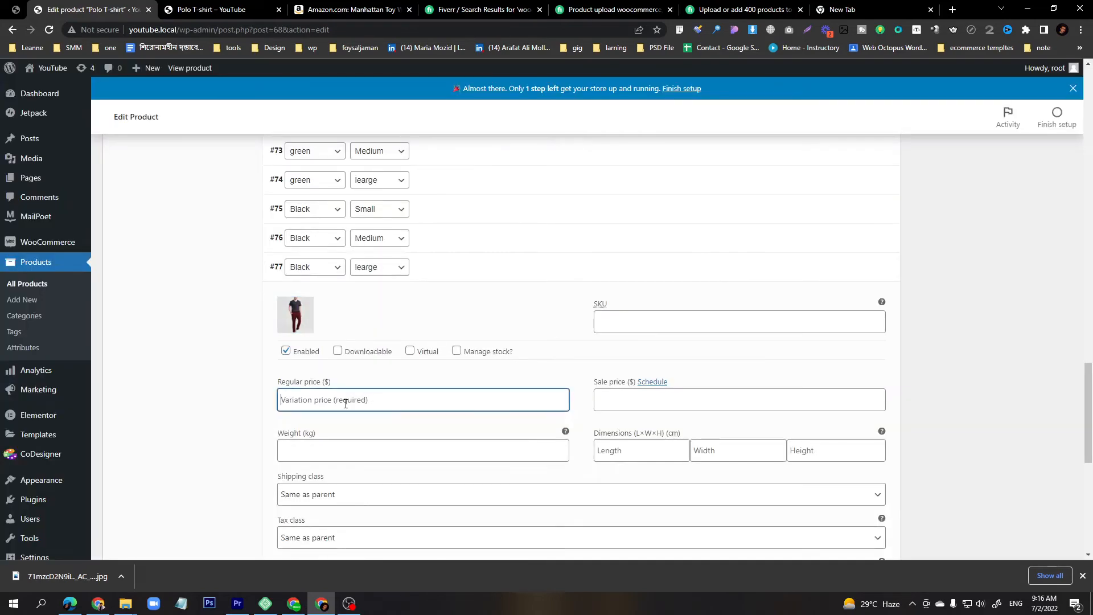
type("40")
Save the variation changes.
scroll(385, 375, "down", 6)
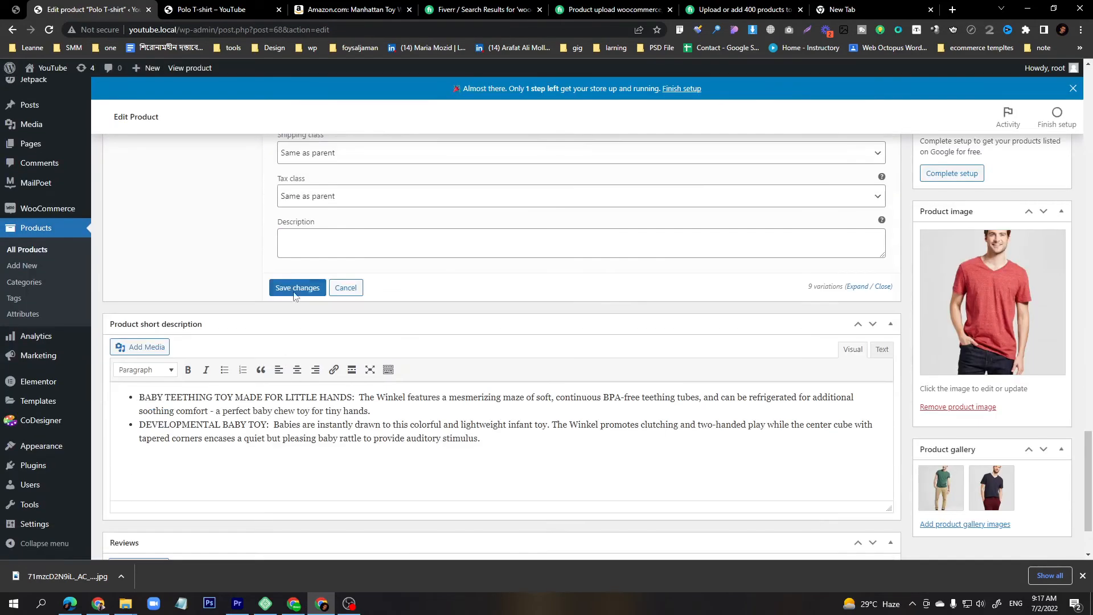
left_click(294, 287)
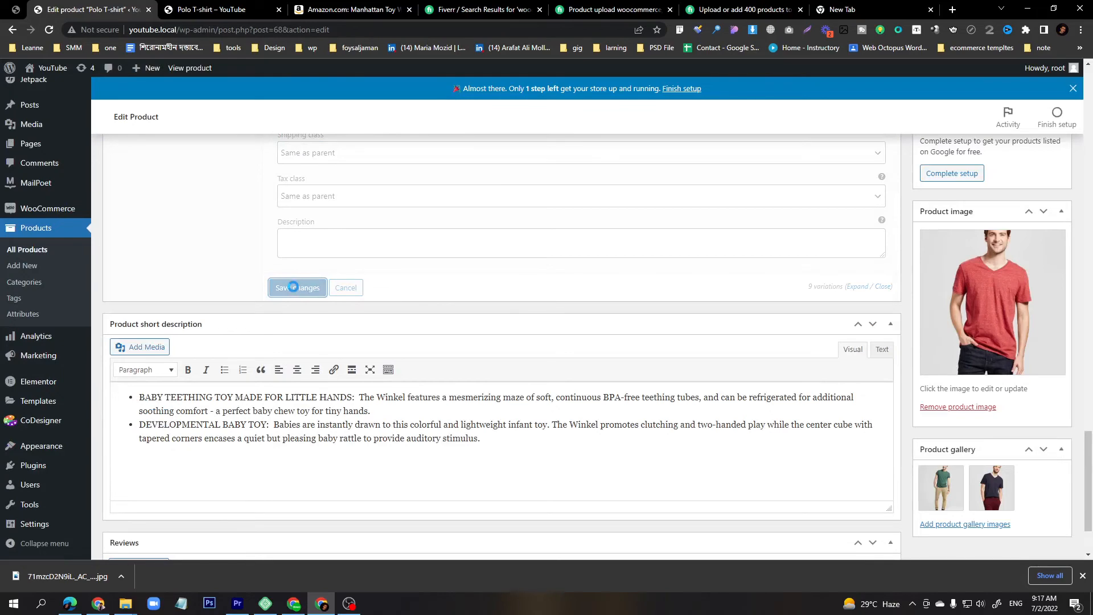
scroll(293, 287, "up", 10)
Switch to the product page preview tab and reload it.
left_click(211, 9)
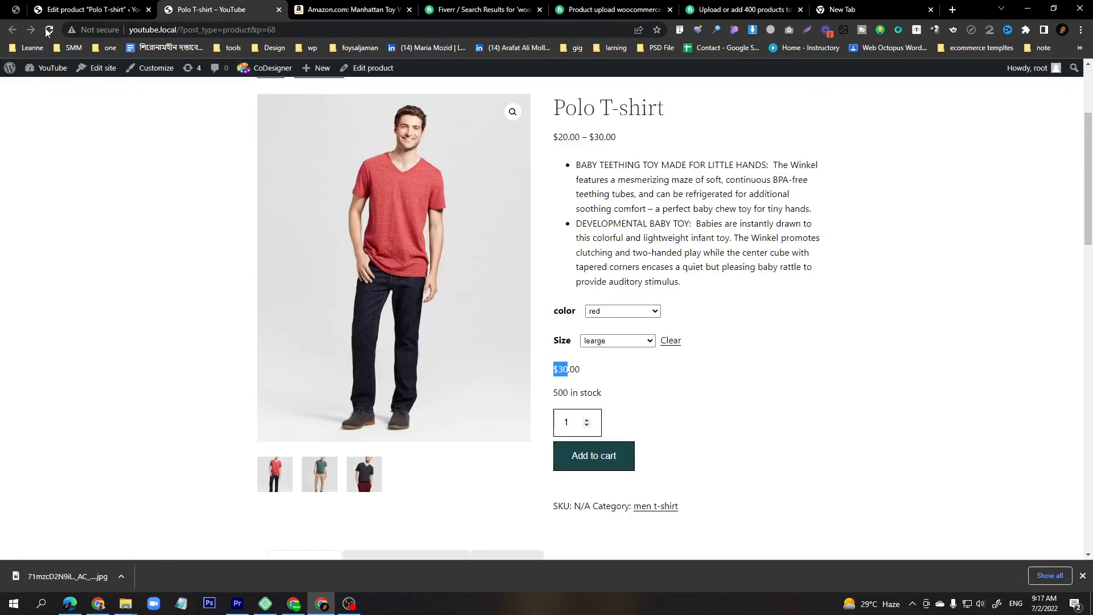
left_click(48, 30)
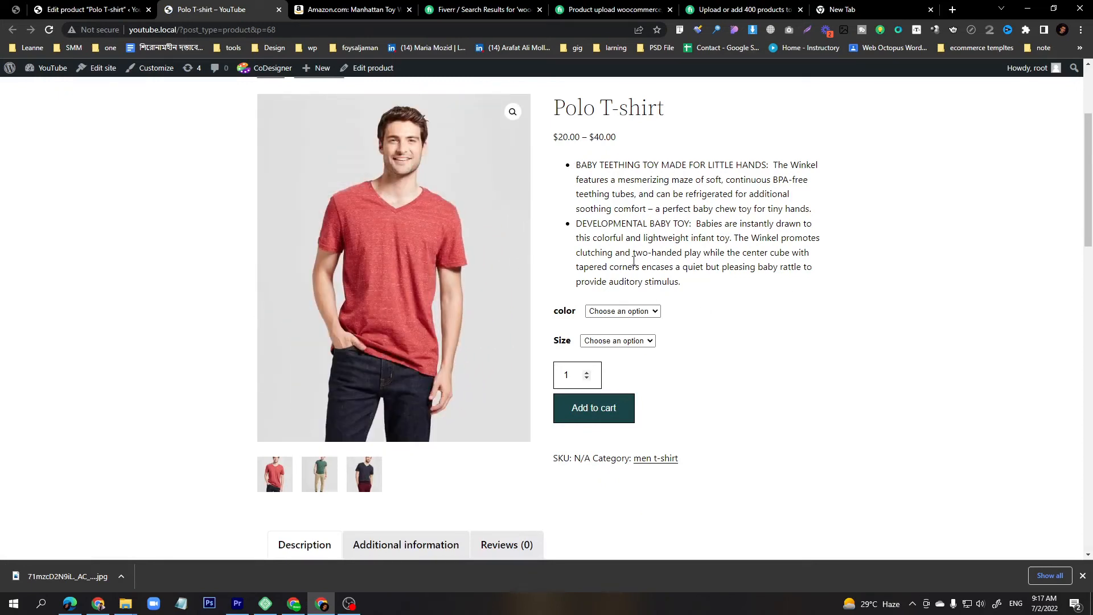
Choose red and Small on the product page to check that variation's price and image.
left_click_drag(555, 316, 567, 313)
left_click(629, 314)
left_click(615, 334)
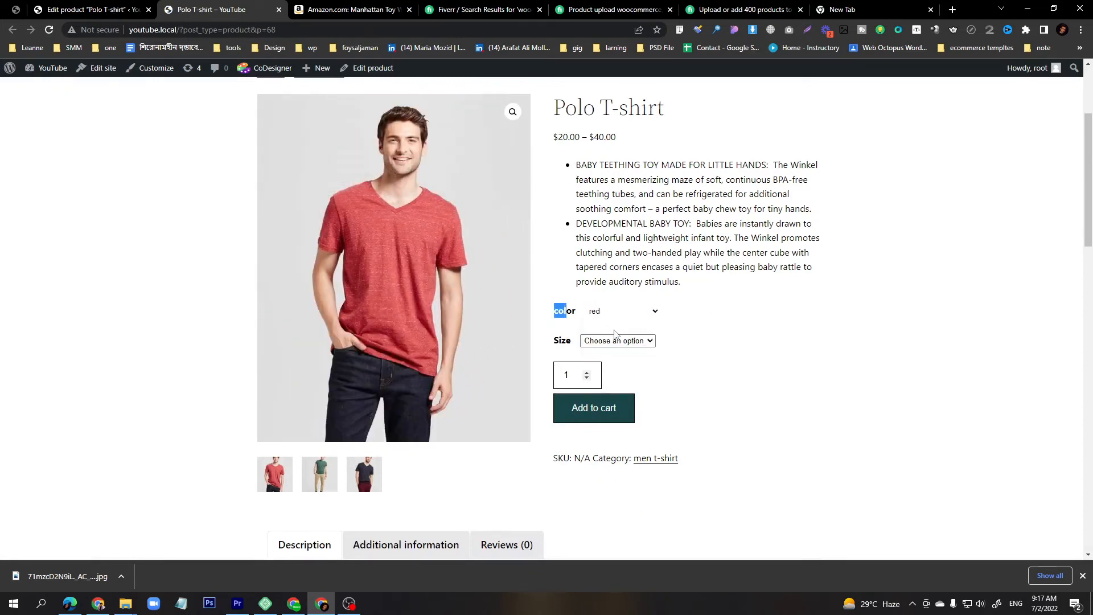
left_click(615, 341)
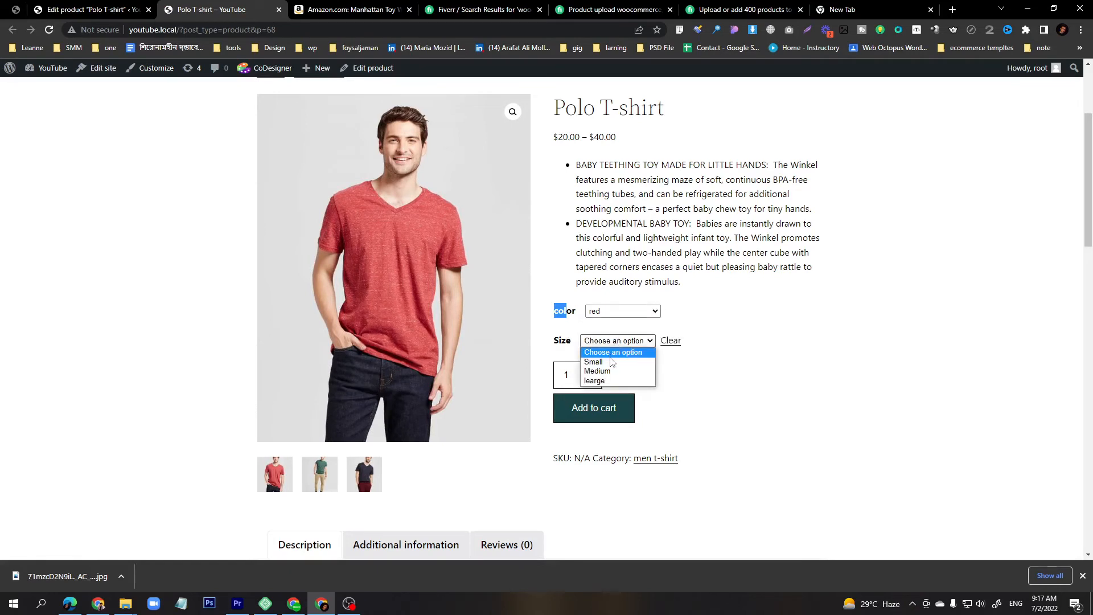
left_click(611, 362)
left_click_drag(555, 372, 573, 371)
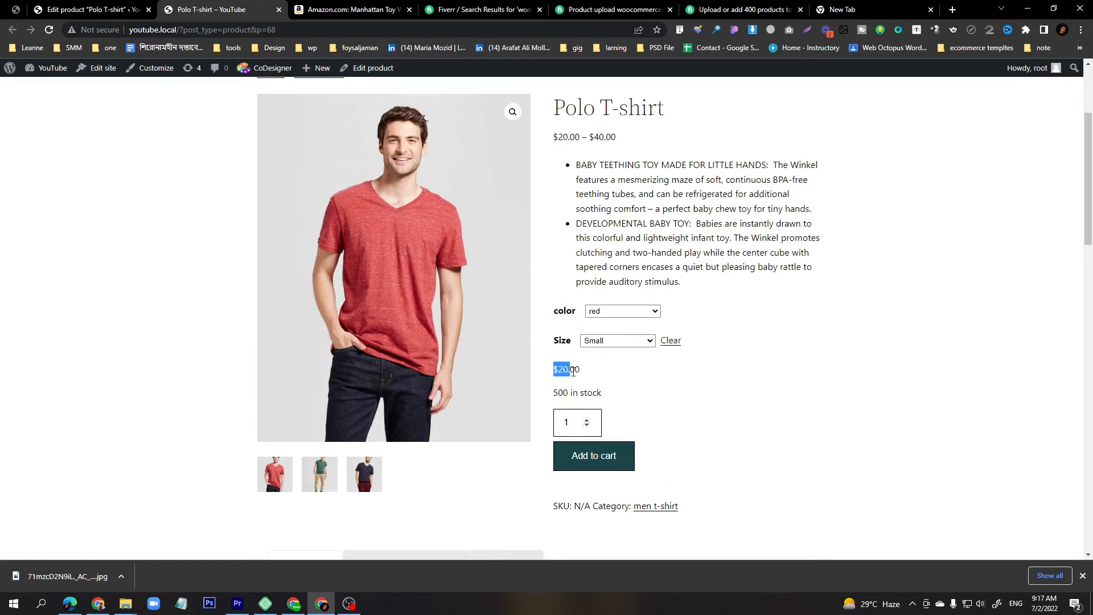
Choose green and switch between Small and Medium sizes to check the variation prices and images.
left_click(632, 312)
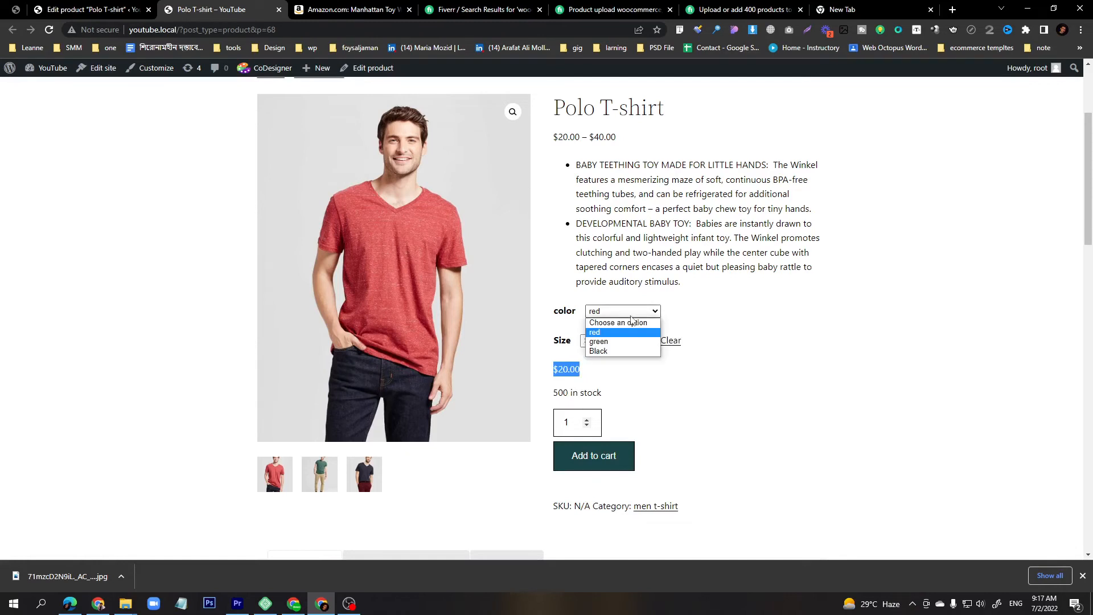
left_click(614, 341)
left_click(614, 342)
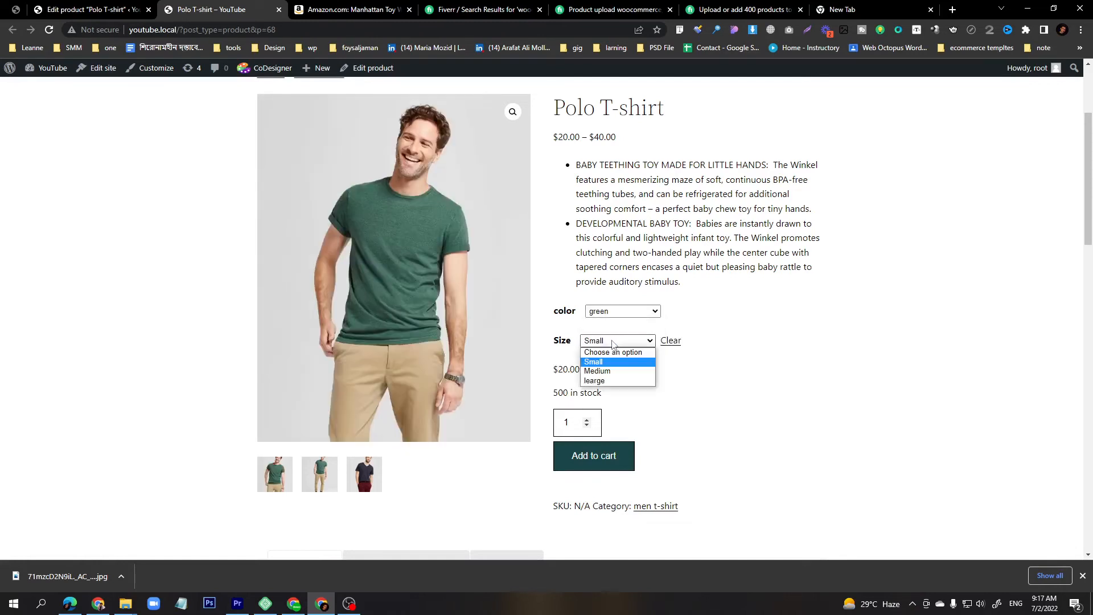
left_click(607, 371)
left_click(612, 312)
left_click(773, 341)
left_click(614, 341)
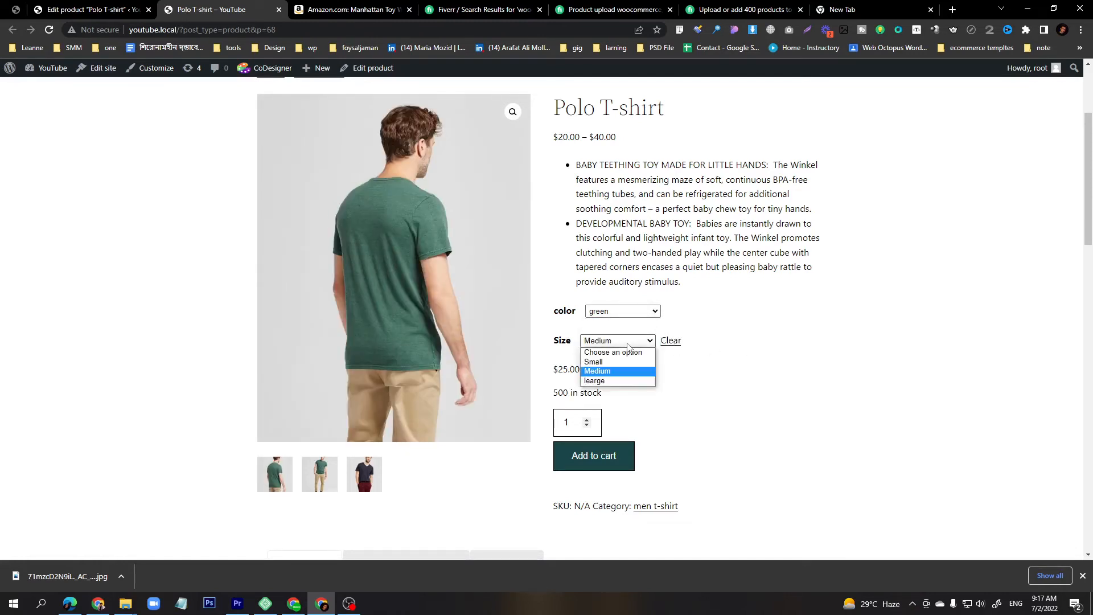
left_click(604, 360)
left_click(615, 341)
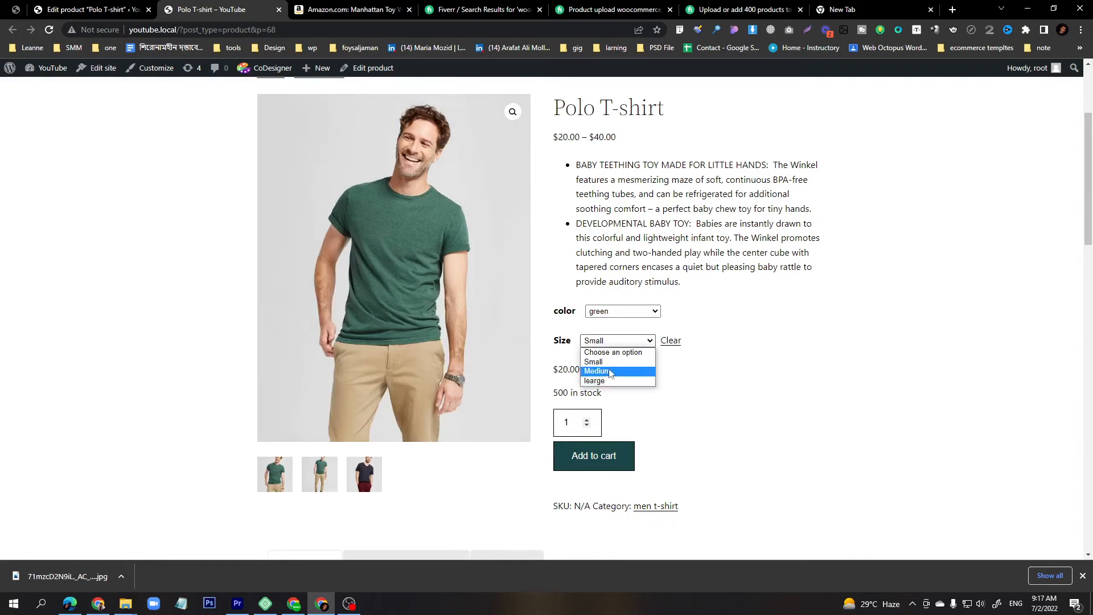
left_click(609, 371)
Choose Black with Medium and then Small sizes to check the variation prices and images.
left_click(613, 312)
left_click(609, 351)
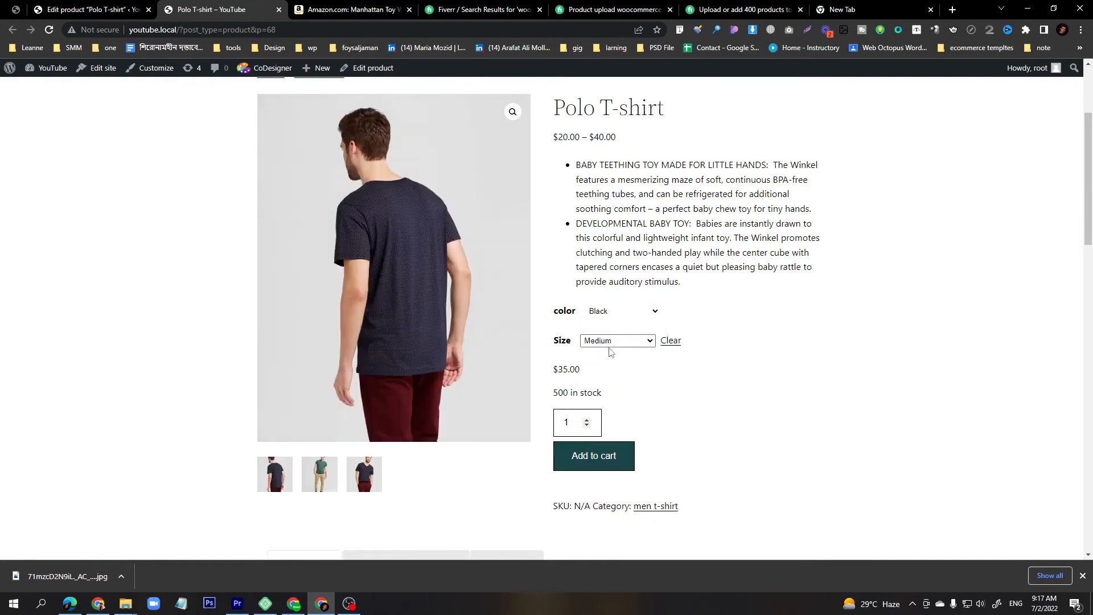
left_click(613, 341)
left_click(604, 363)
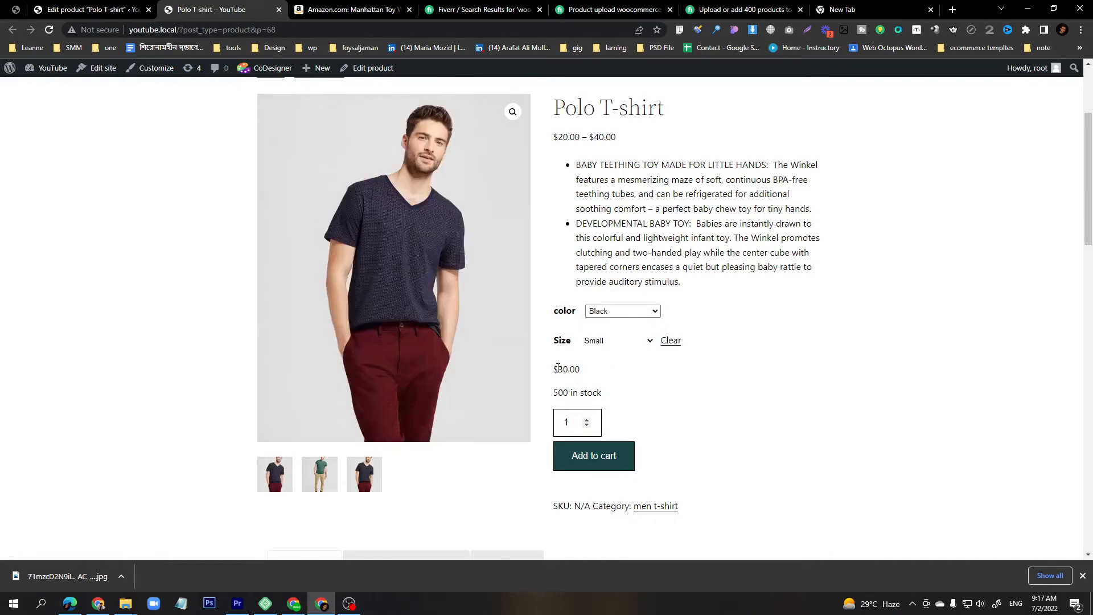
Choose Black with Medium and then large sizes on the product page, and highlight the product's price range.
left_click_drag(558, 367, 587, 350)
left_click(614, 340)
left_click(604, 370)
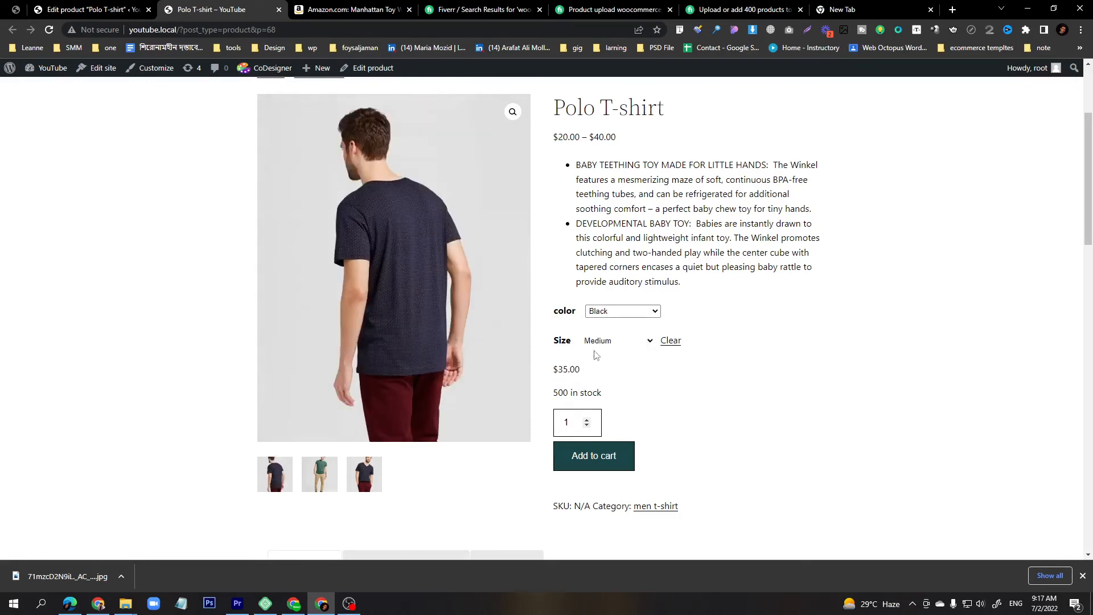
left_click(615, 343)
left_click(615, 380)
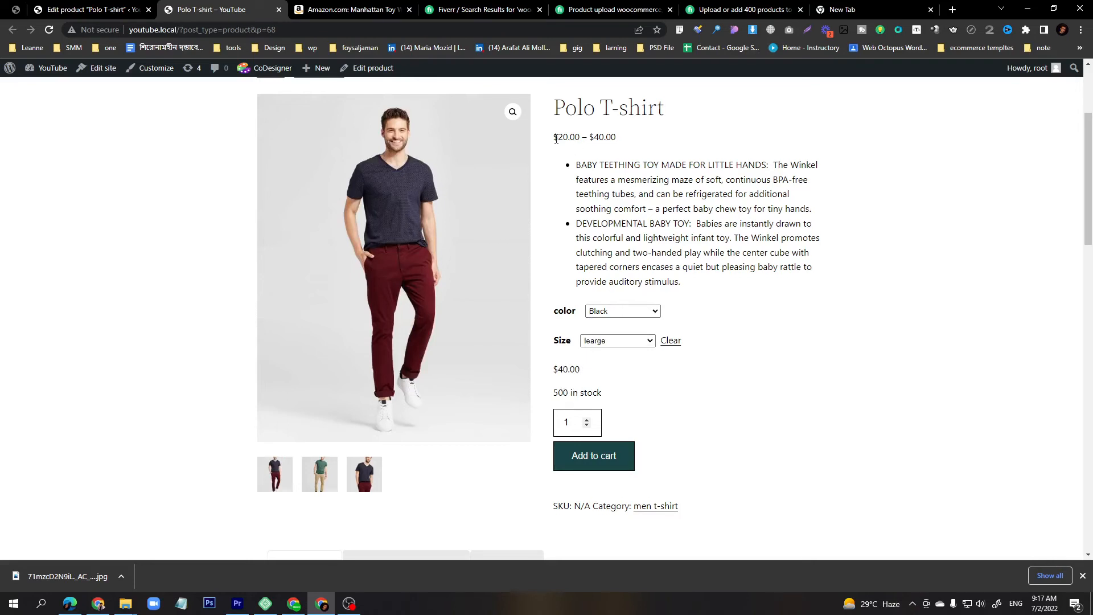
left_click_drag(555, 140, 618, 144)
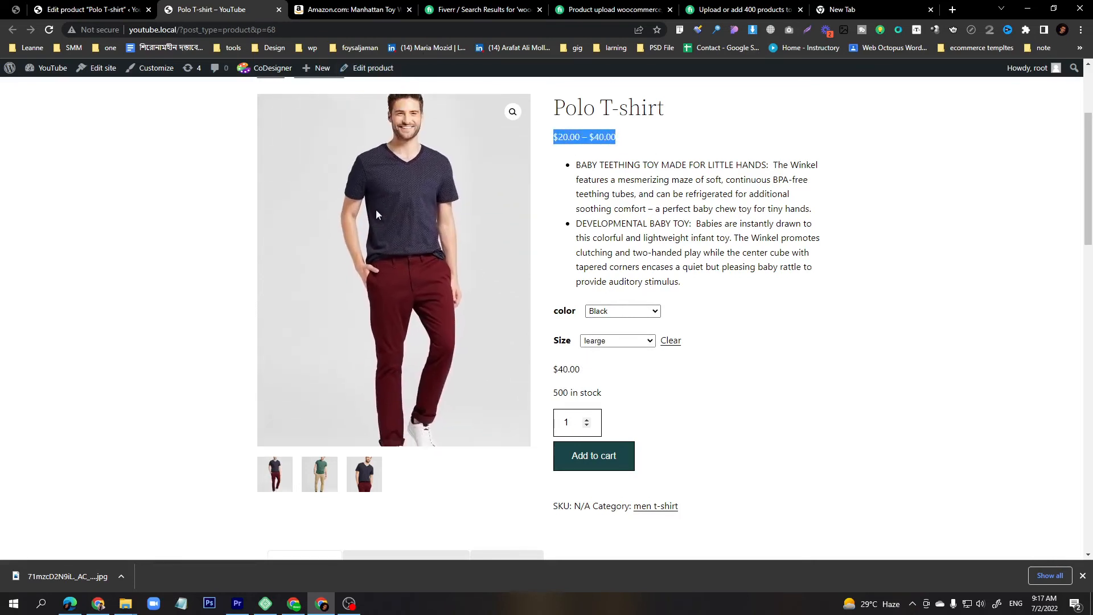
left_click_drag(622, 142, 555, 139)
left_click(658, 209)
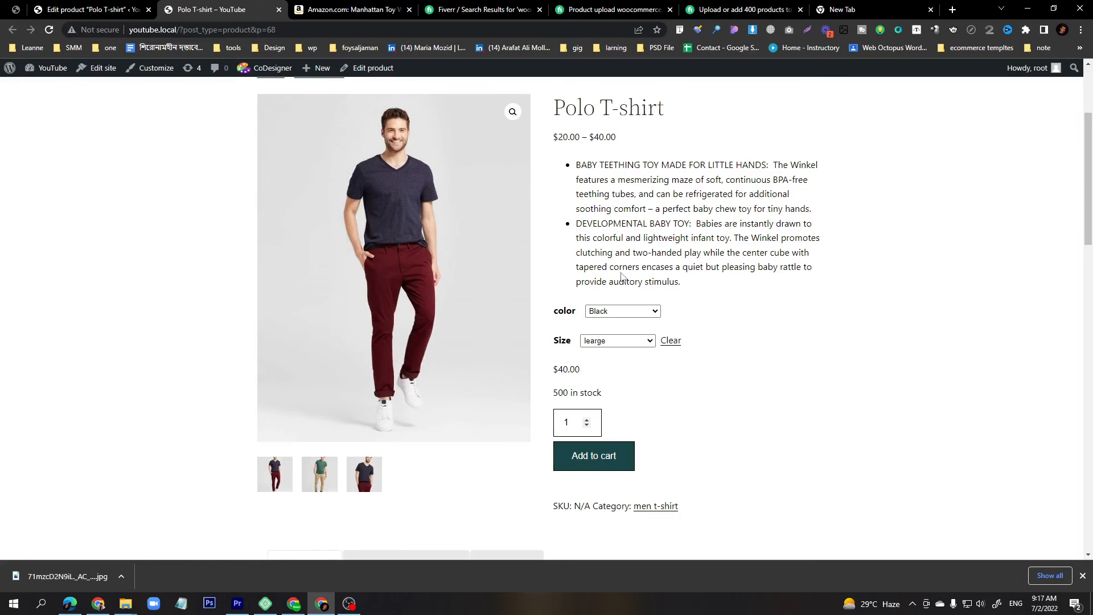
Return to the product editor and open the red Small variation's details.
left_click(78, 8)
scroll(333, 252, "down", 10)
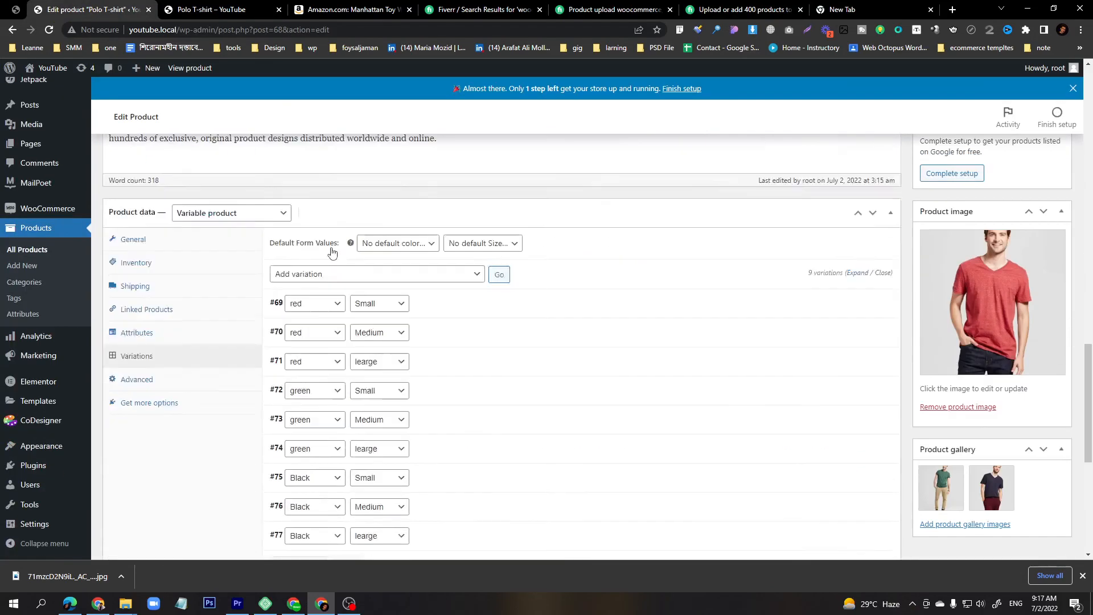
scroll(333, 253, "down", 5)
scroll(332, 253, "up", 5)
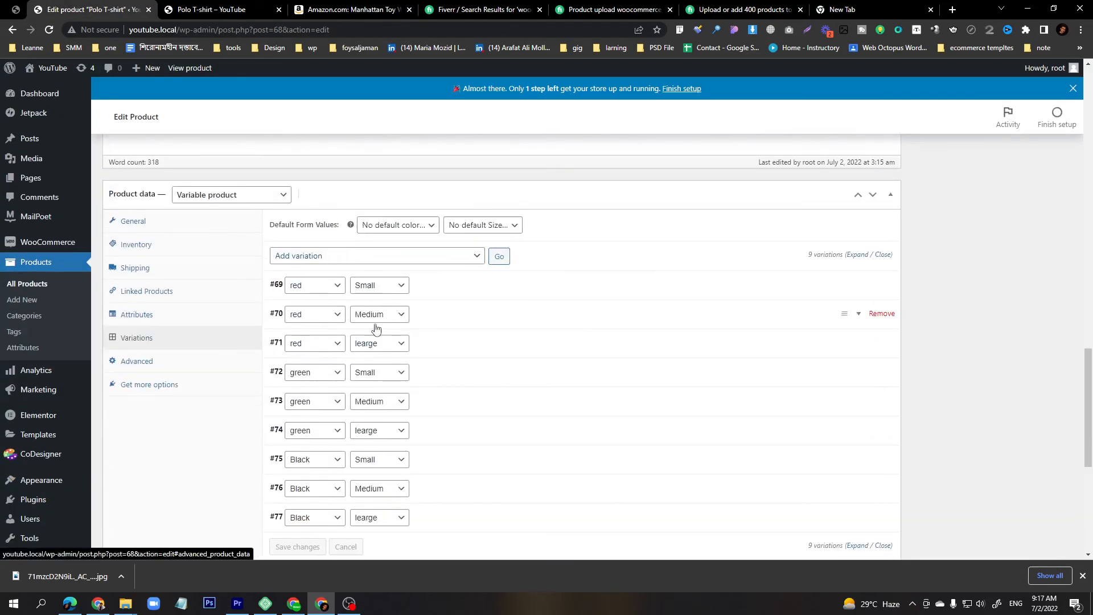
left_click(461, 293)
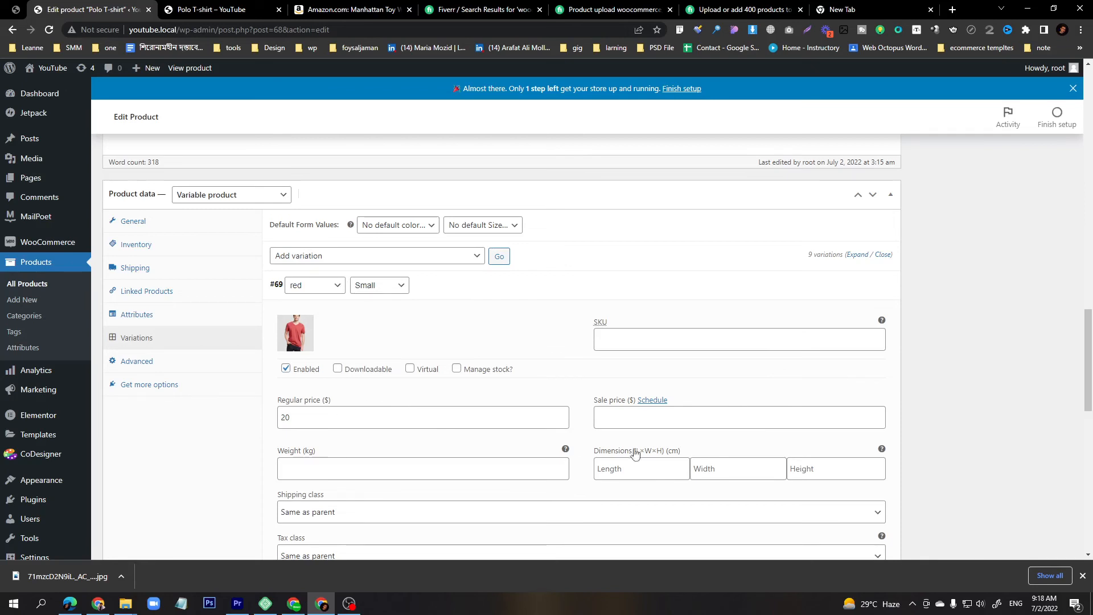
left_click(634, 417)
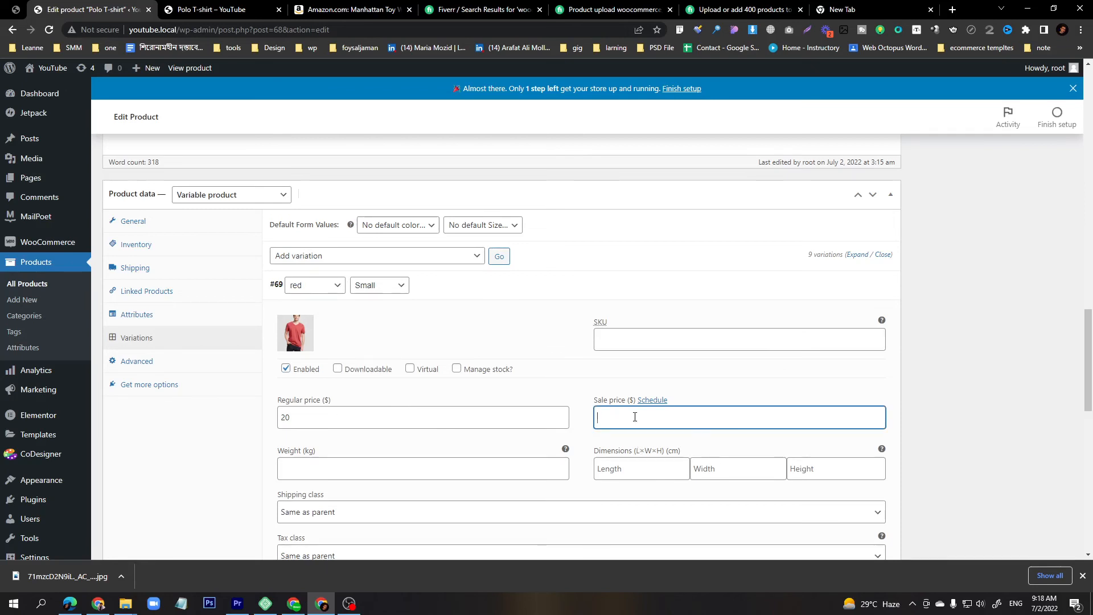
scroll(341, 366, "down", 5)
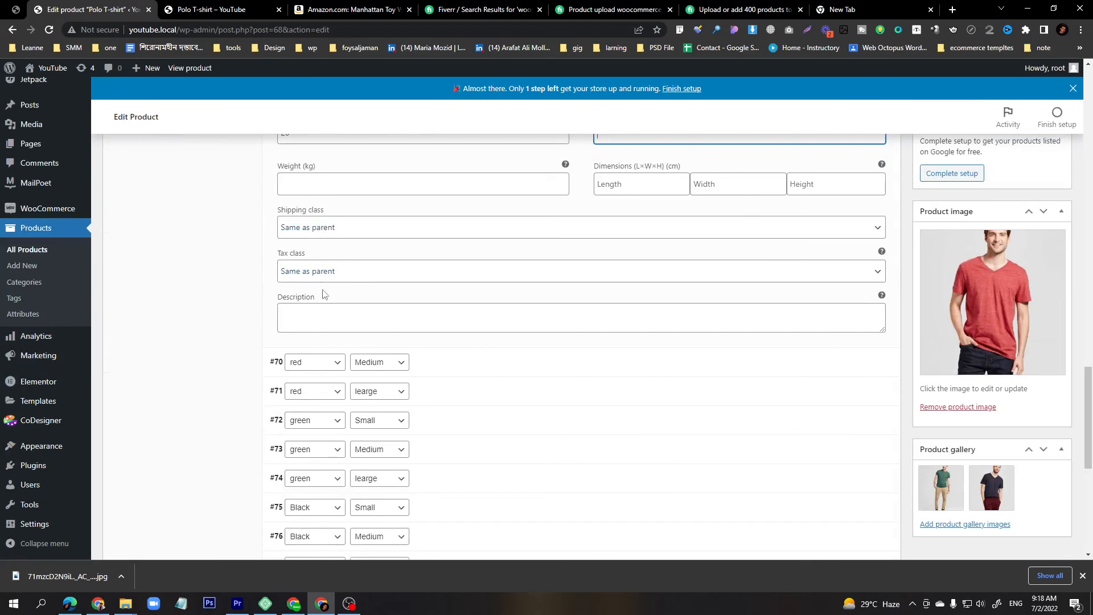
scroll(511, 243, "up", 2)
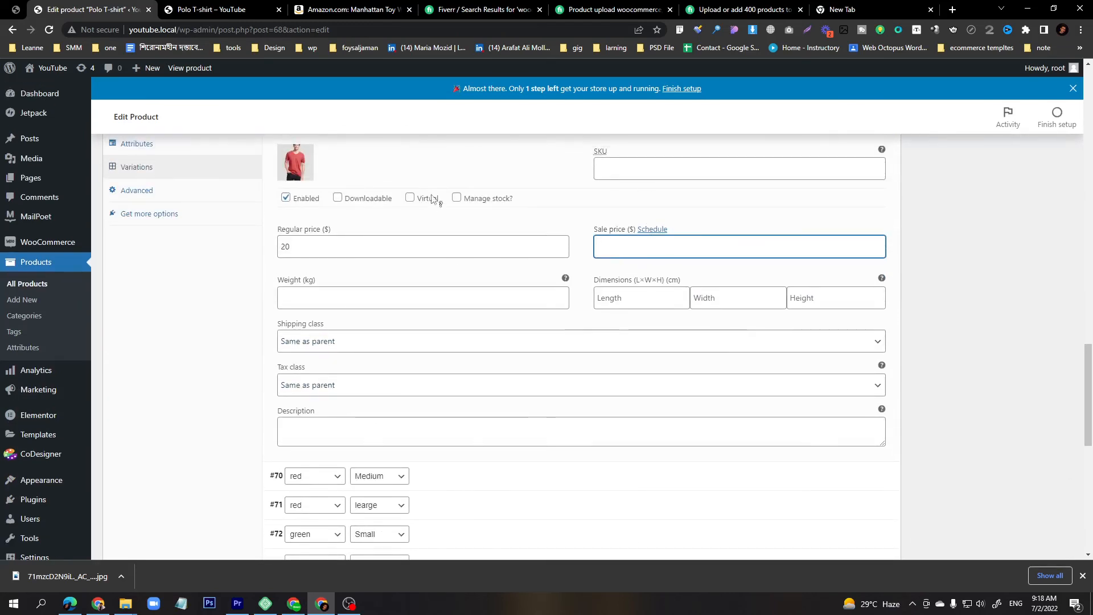
Enable stock management for the red Small variation, set its stock quantity to 15, and save the variations.
left_click(456, 199)
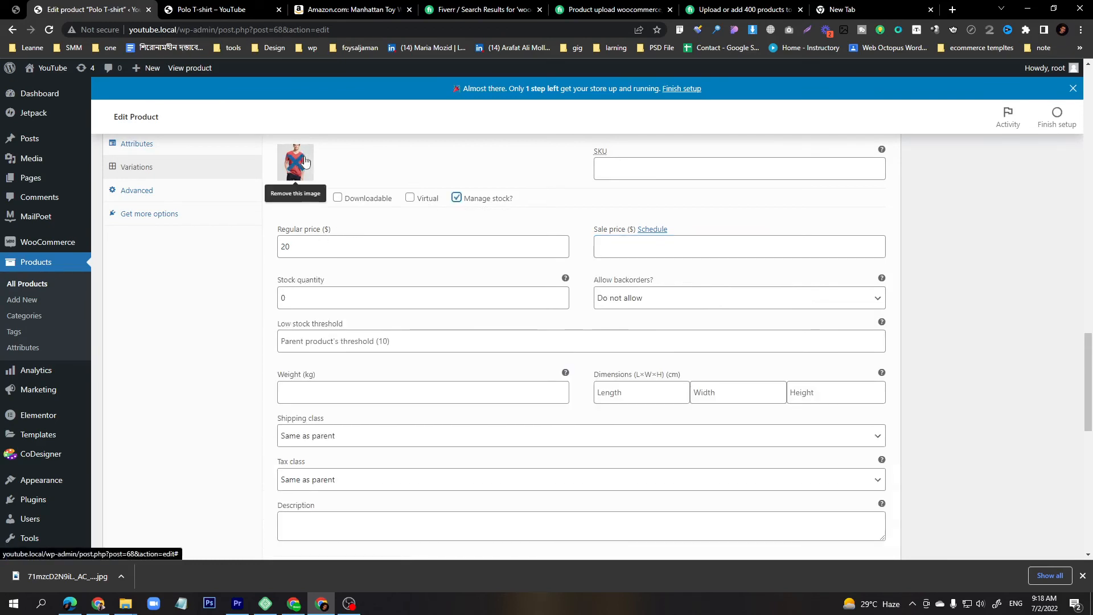
scroll(333, 256, "up", 3)
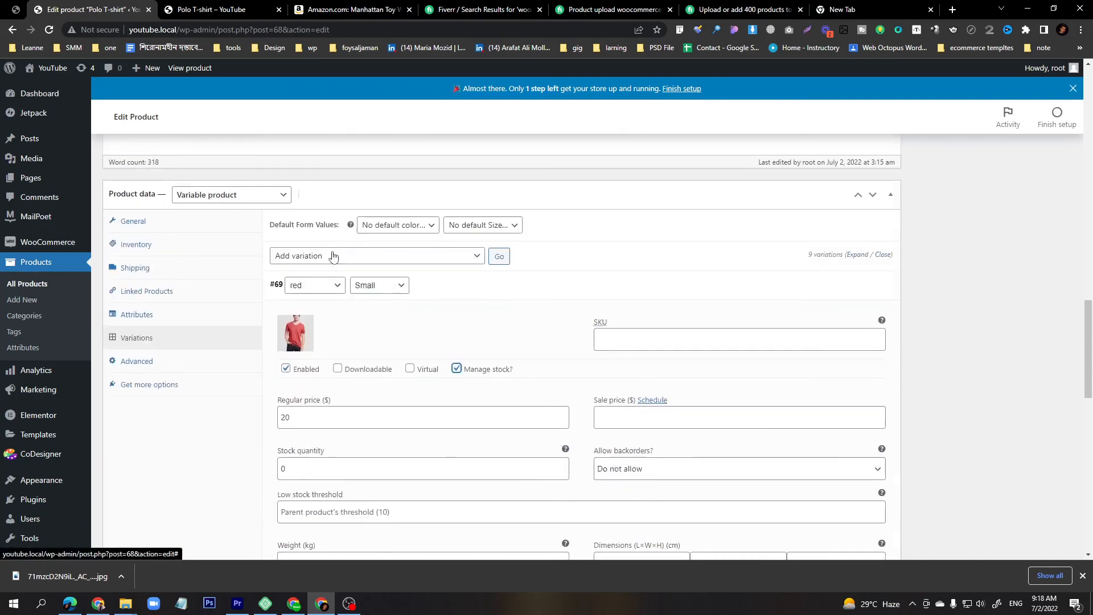
scroll(365, 363, "down", 3)
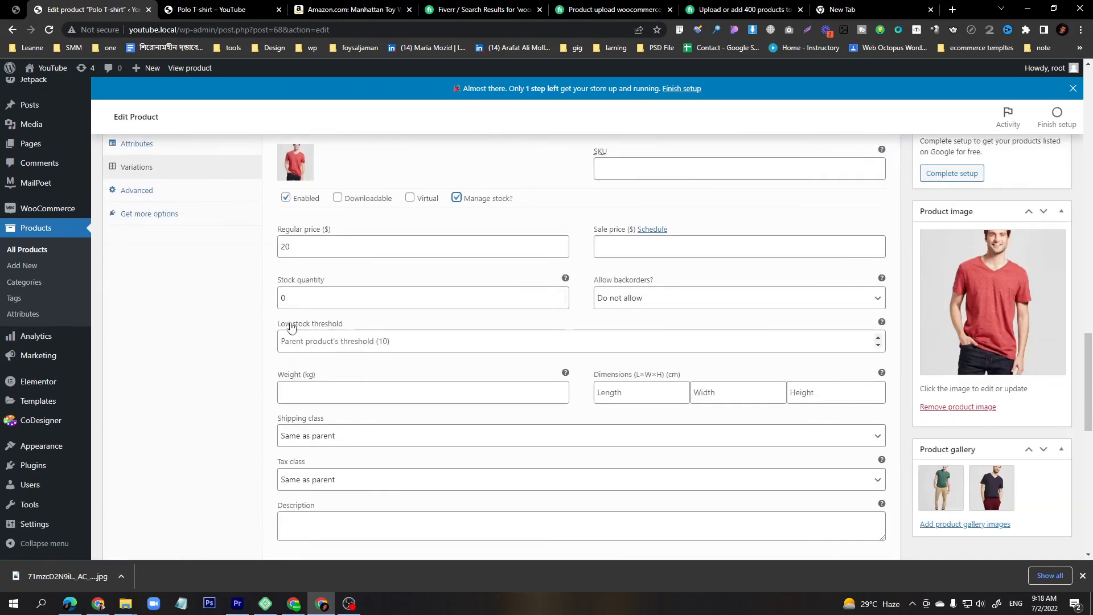
left_click(290, 294)
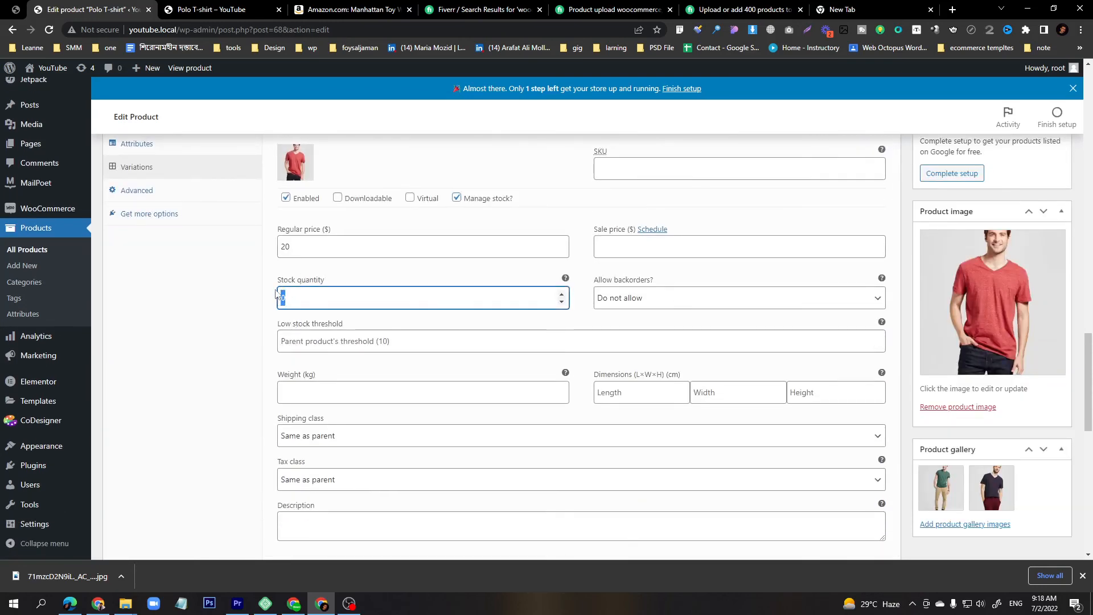
type("10")
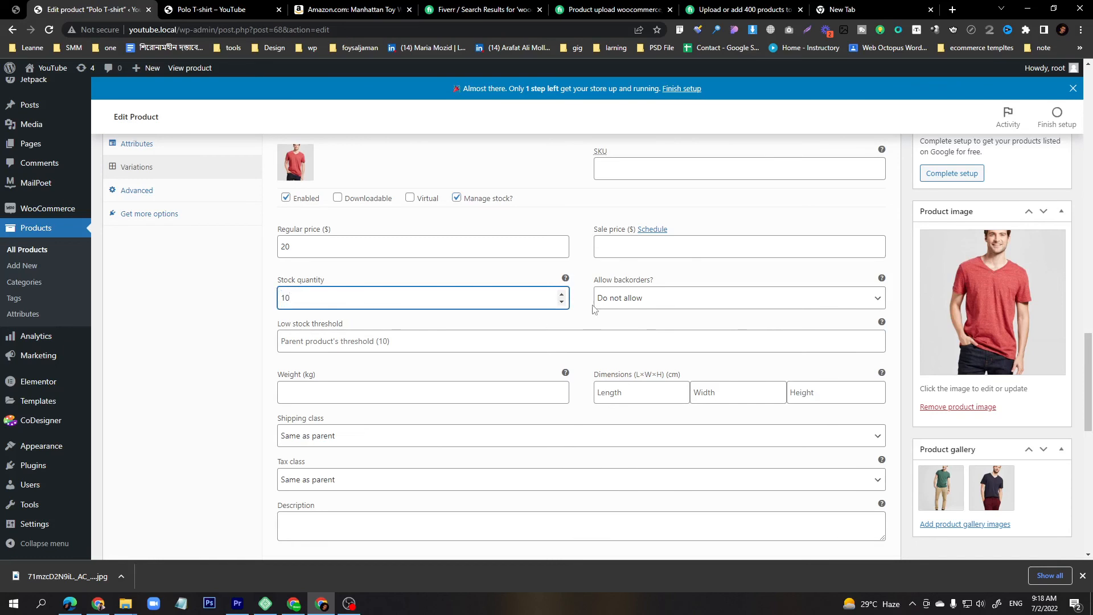
double_click(281, 303)
scroll(286, 319, "down", 7)
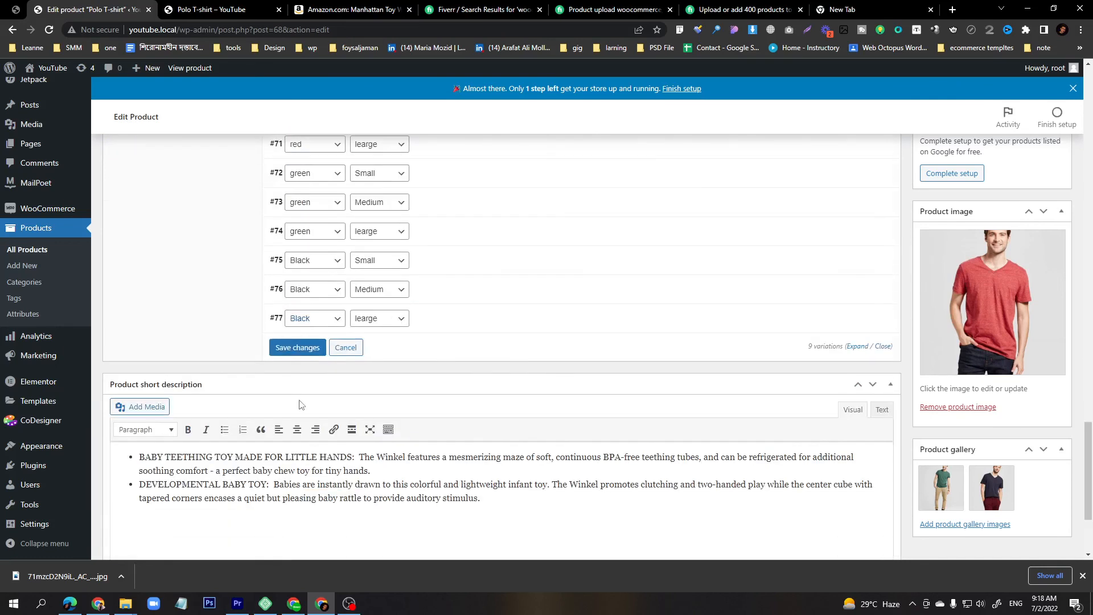
left_click(297, 348)
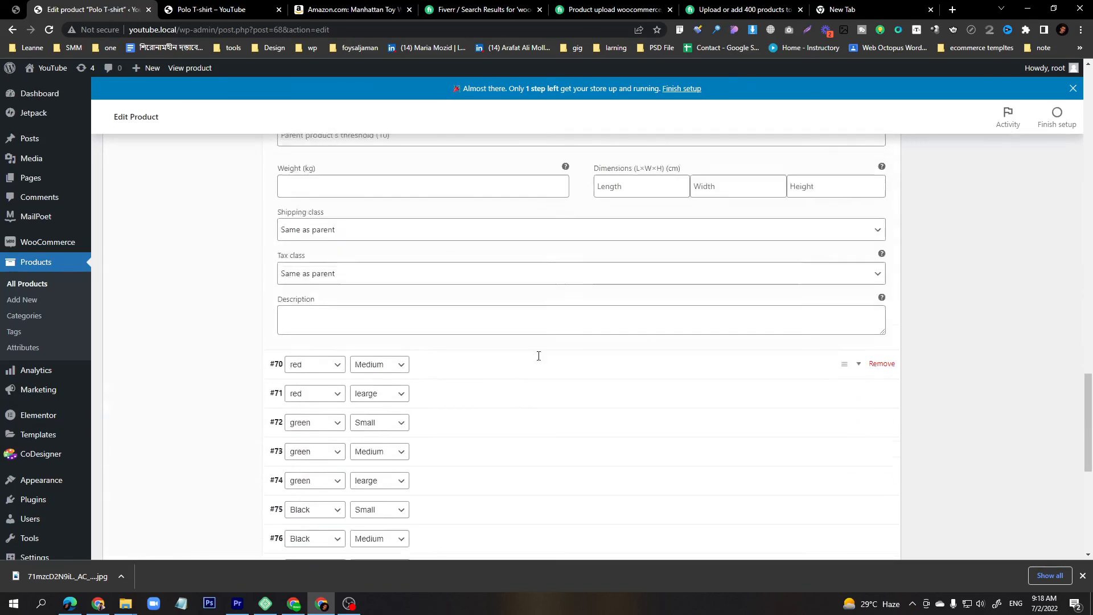
Reload the product page and choose red with Small and then large sizes to check price and stock.
left_click(211, 9)
left_click(50, 30)
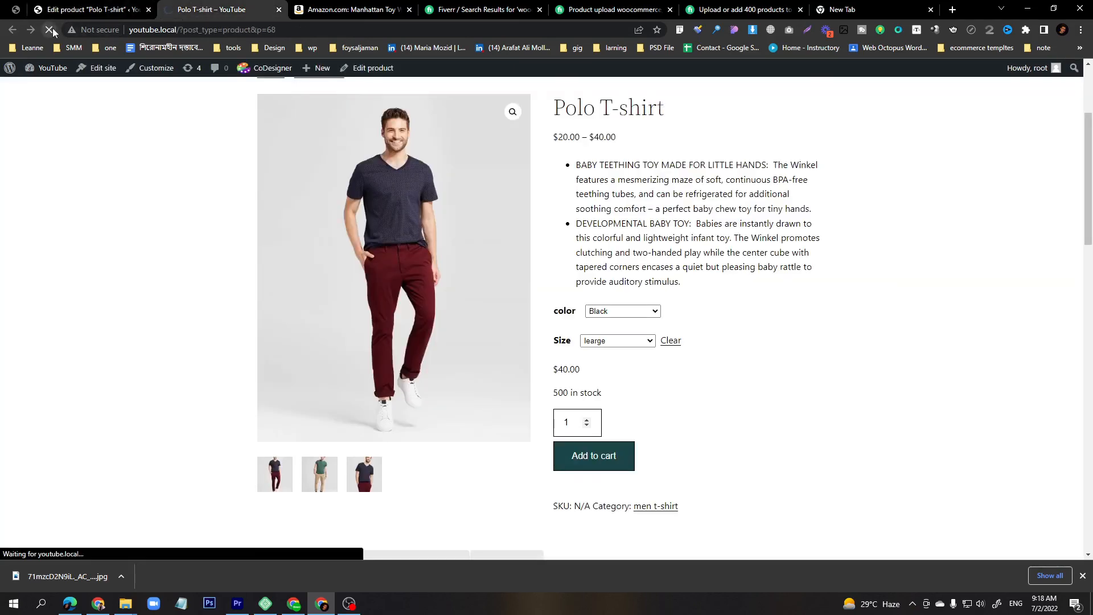
left_click(608, 313)
left_click(595, 332)
left_click(616, 341)
left_click(597, 361)
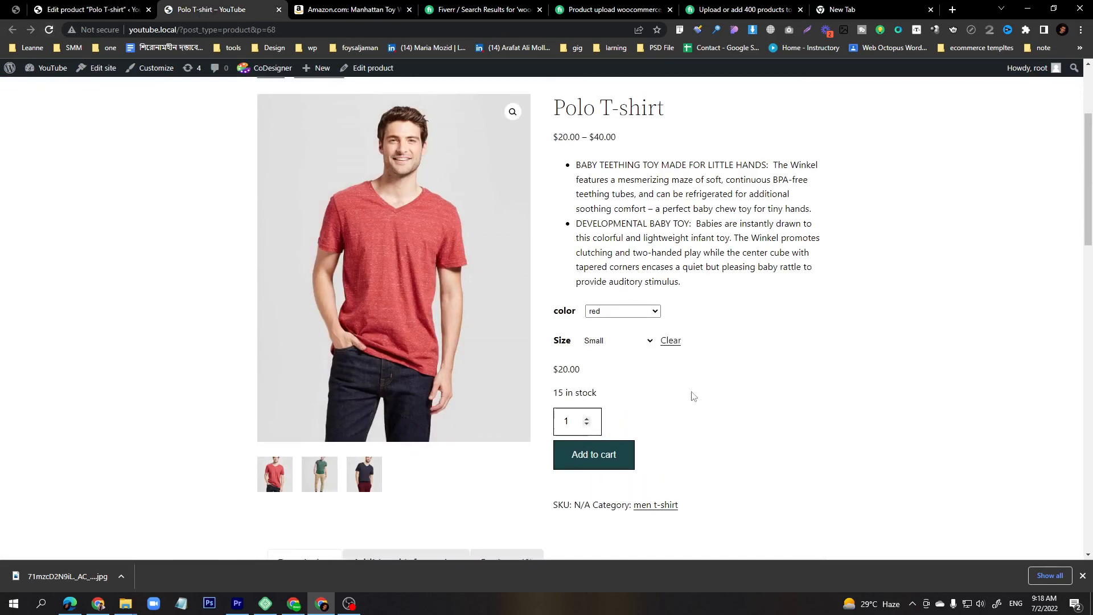
left_click_drag(554, 394, 607, 401)
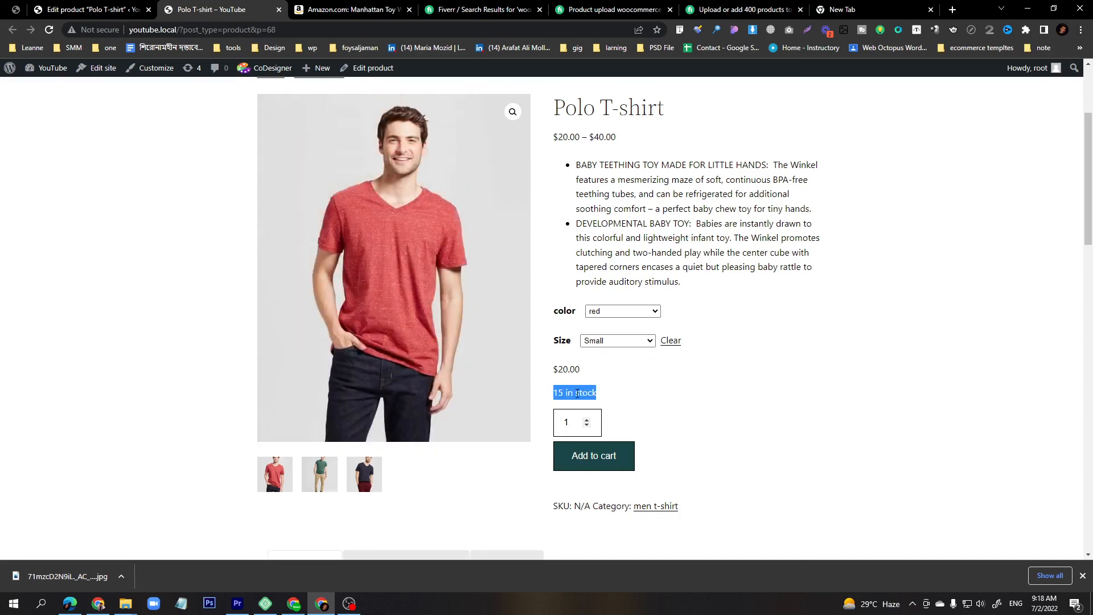
left_click(600, 341)
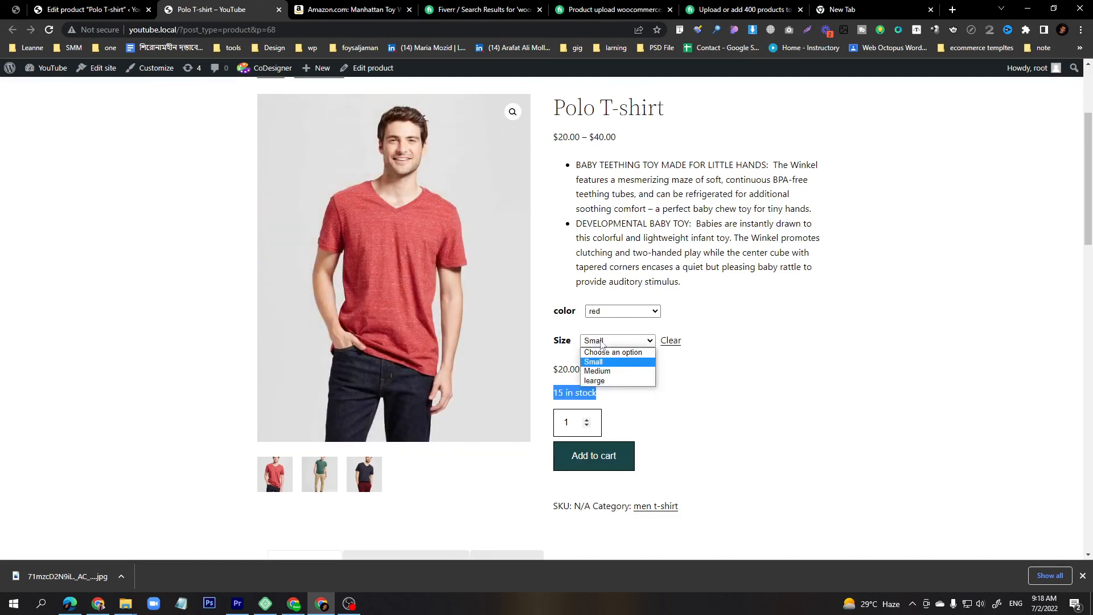
left_click(602, 381)
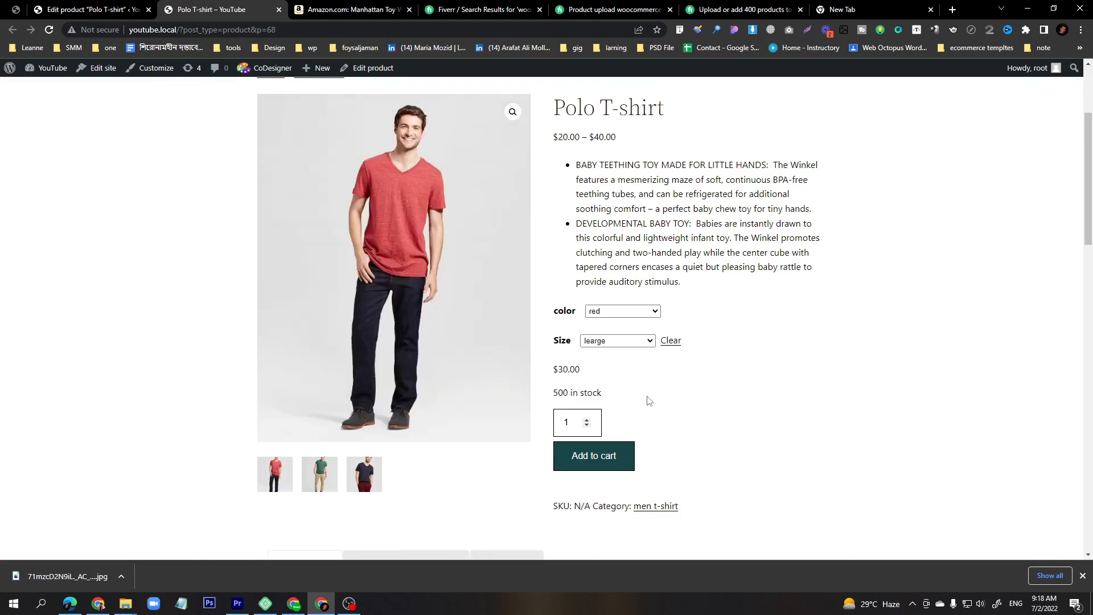